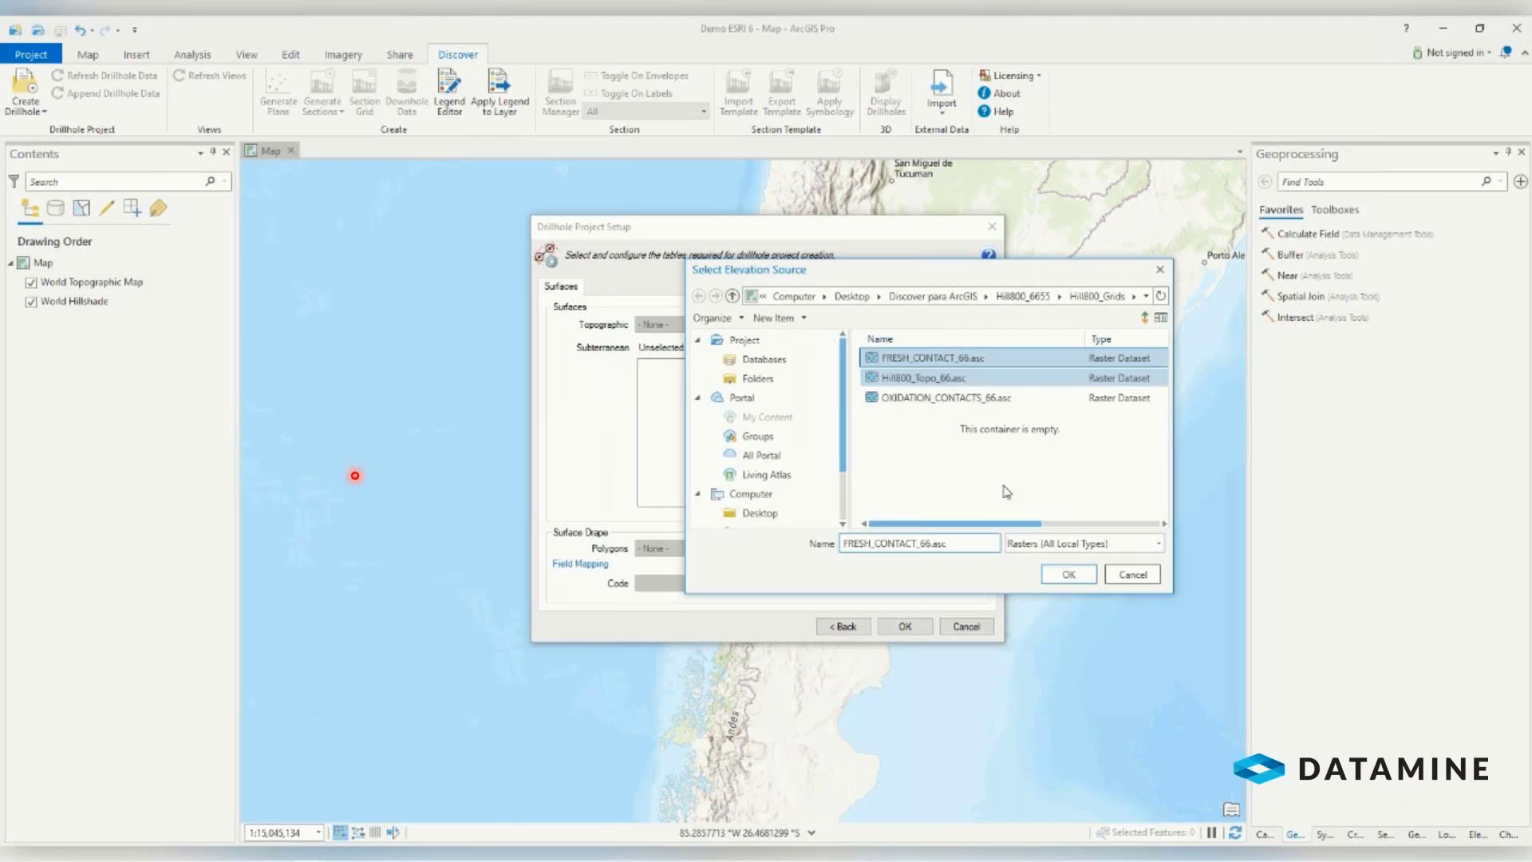
- Load the FRESH_CONTACT_66.asc, Hill800_Topo_66.asc and OXIDATION_CONTACTS_66.asc rasters as surfaces for the drillhole project
{"action": "left_click", "coordinate": [1068, 574]}
{"action": "left_click", "coordinate": [917, 322]}
{"action": "left_click", "coordinate": [923, 378]}
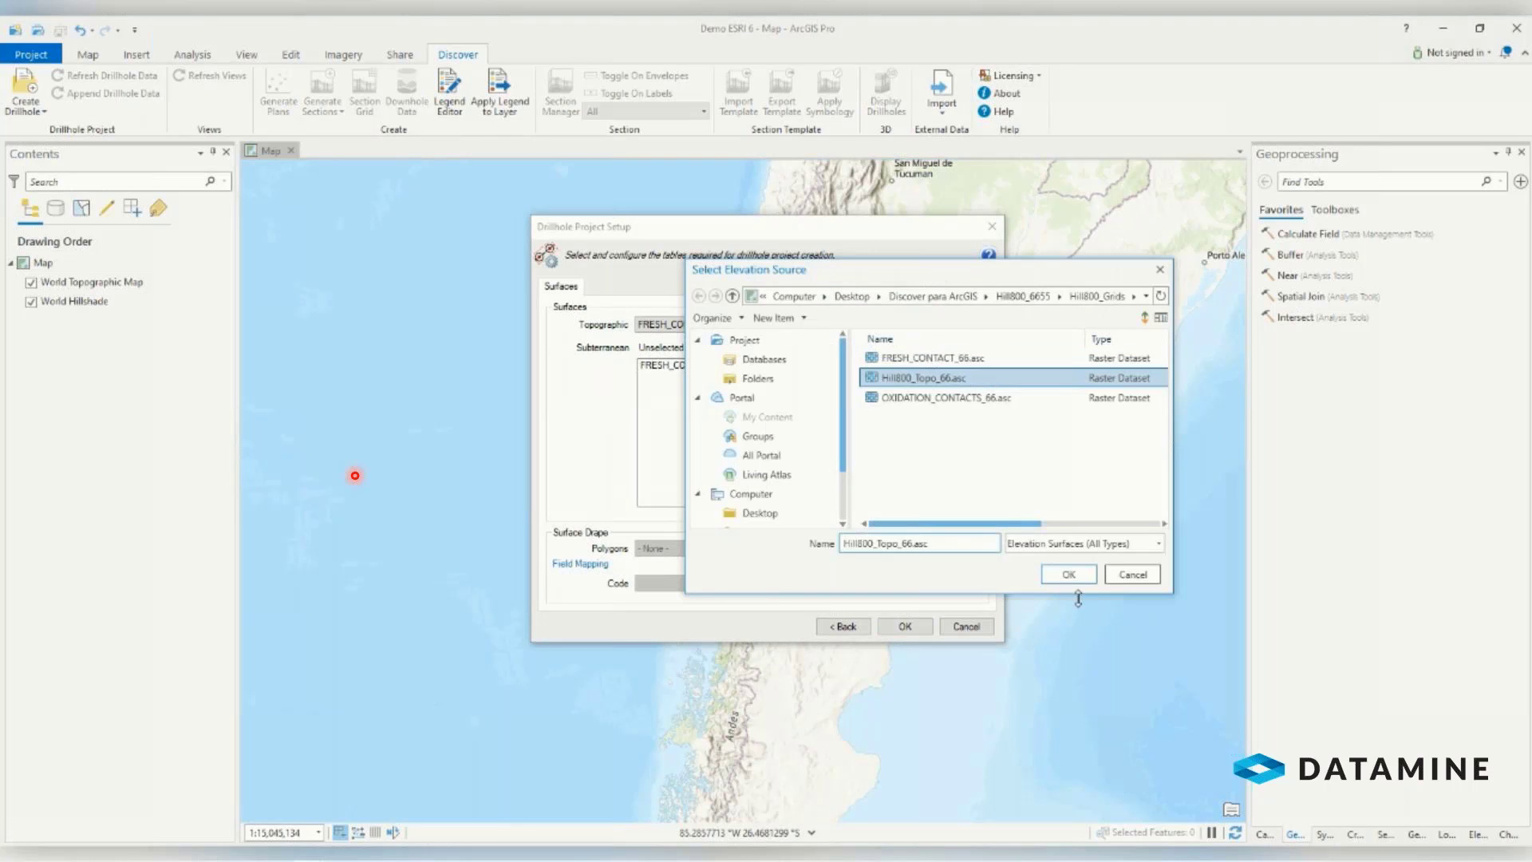
{"action": "left_click", "coordinate": [1068, 575]}
{"action": "left_click", "coordinate": [916, 322]}
{"action": "left_click", "coordinate": [945, 397]}
{"action": "left_click", "coordinate": [1069, 574]}
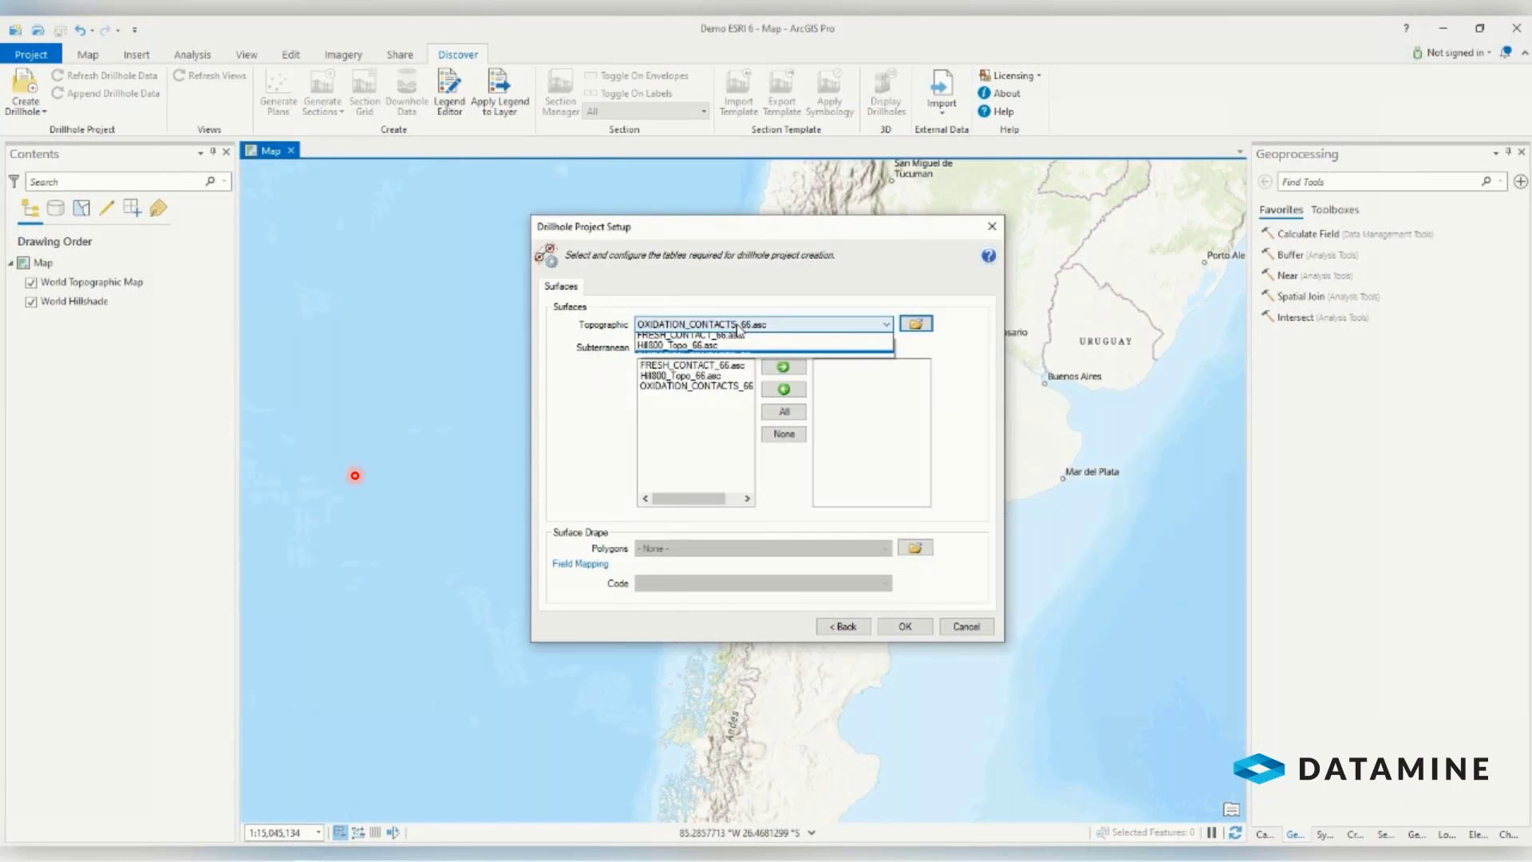
- Set Hill800_Topo_66.asc as the topographic surface and select FRESH_CONTACT_66.asc and OXIDATION_CONTACTS_66.asc as subterranean surfaces
{"action": "left_click", "coordinate": [694, 364]}
{"action": "left_click", "coordinate": [708, 386], "text": "ctrl"}
{"action": "left_click", "coordinate": [780, 368]}
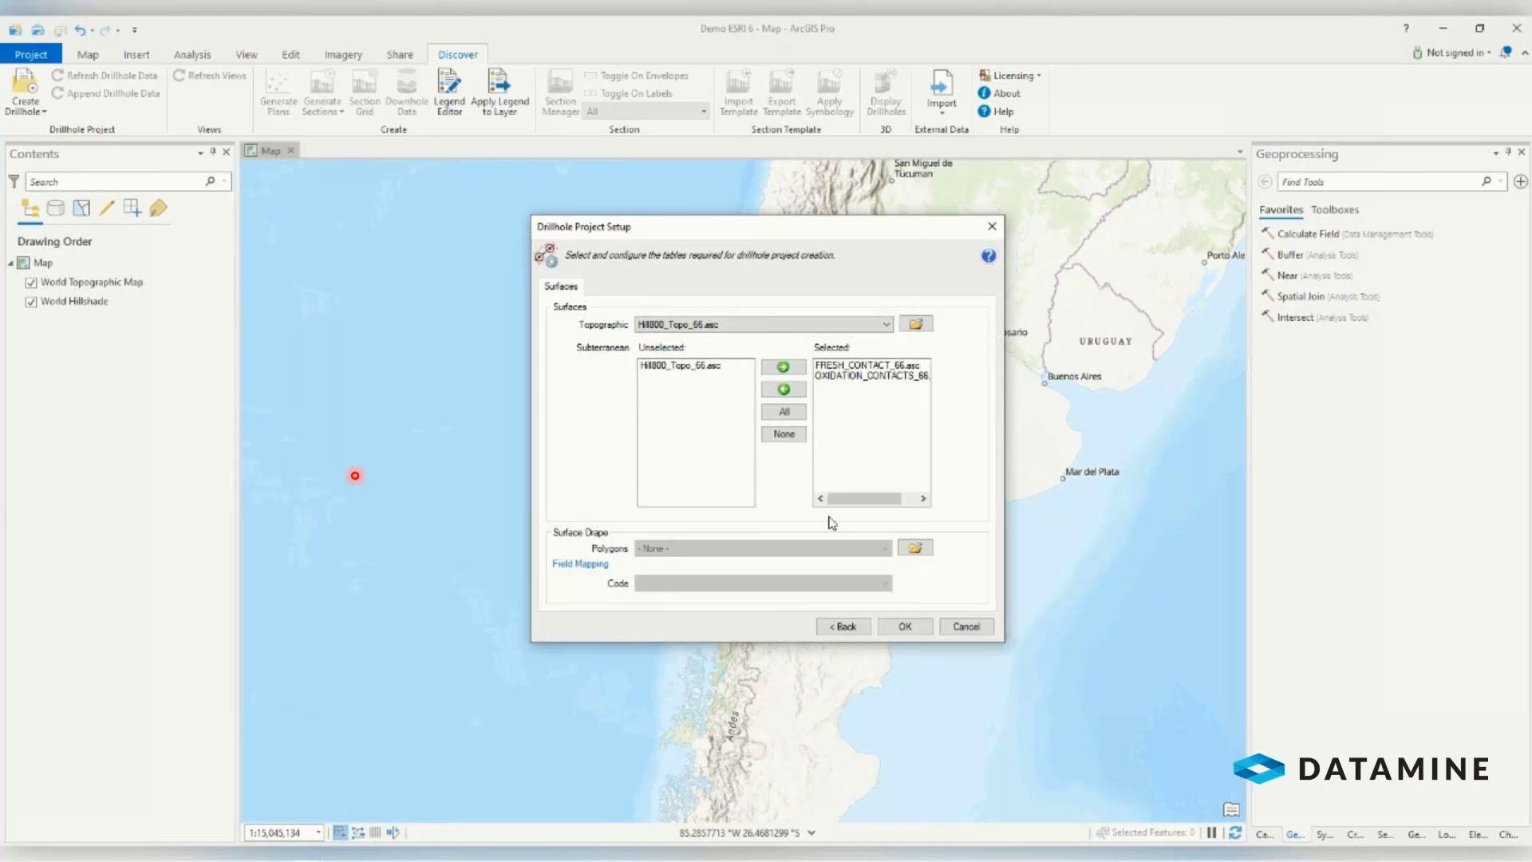
- Load Hill800_Geology_6655.shp as the surface drape polygons
{"action": "left_click", "coordinate": [915, 547]}
{"action": "left_click", "coordinate": [935, 357]}
{"action": "left_click", "coordinate": [1057, 574]}
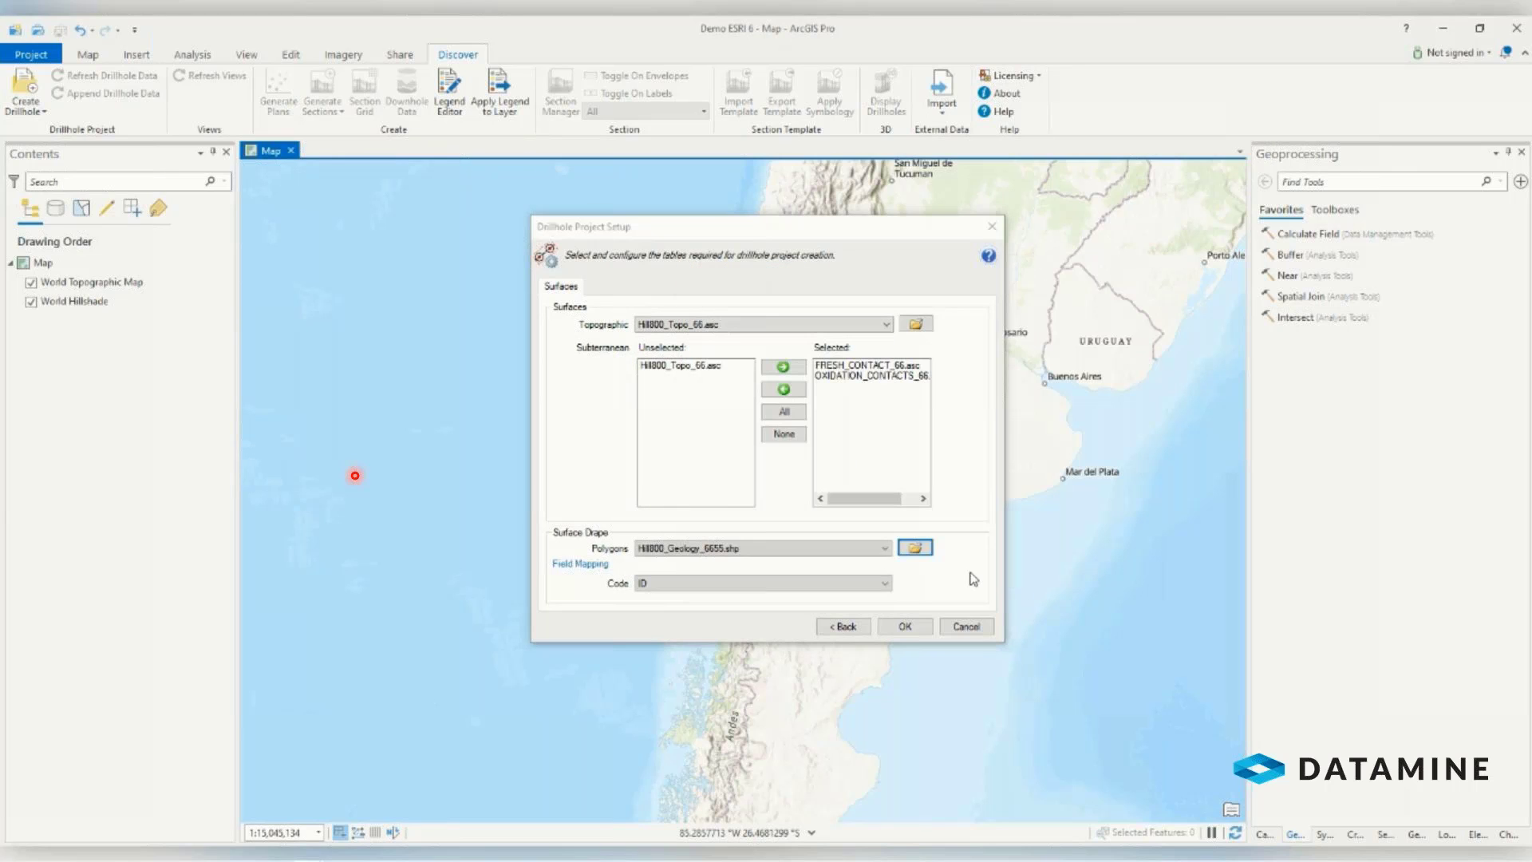
- Accept the drillhole project setup and complete all project validation pages without changing any records
{"action": "left_click", "coordinate": [905, 626]}
{"action": "left_click", "coordinate": [885, 614]}
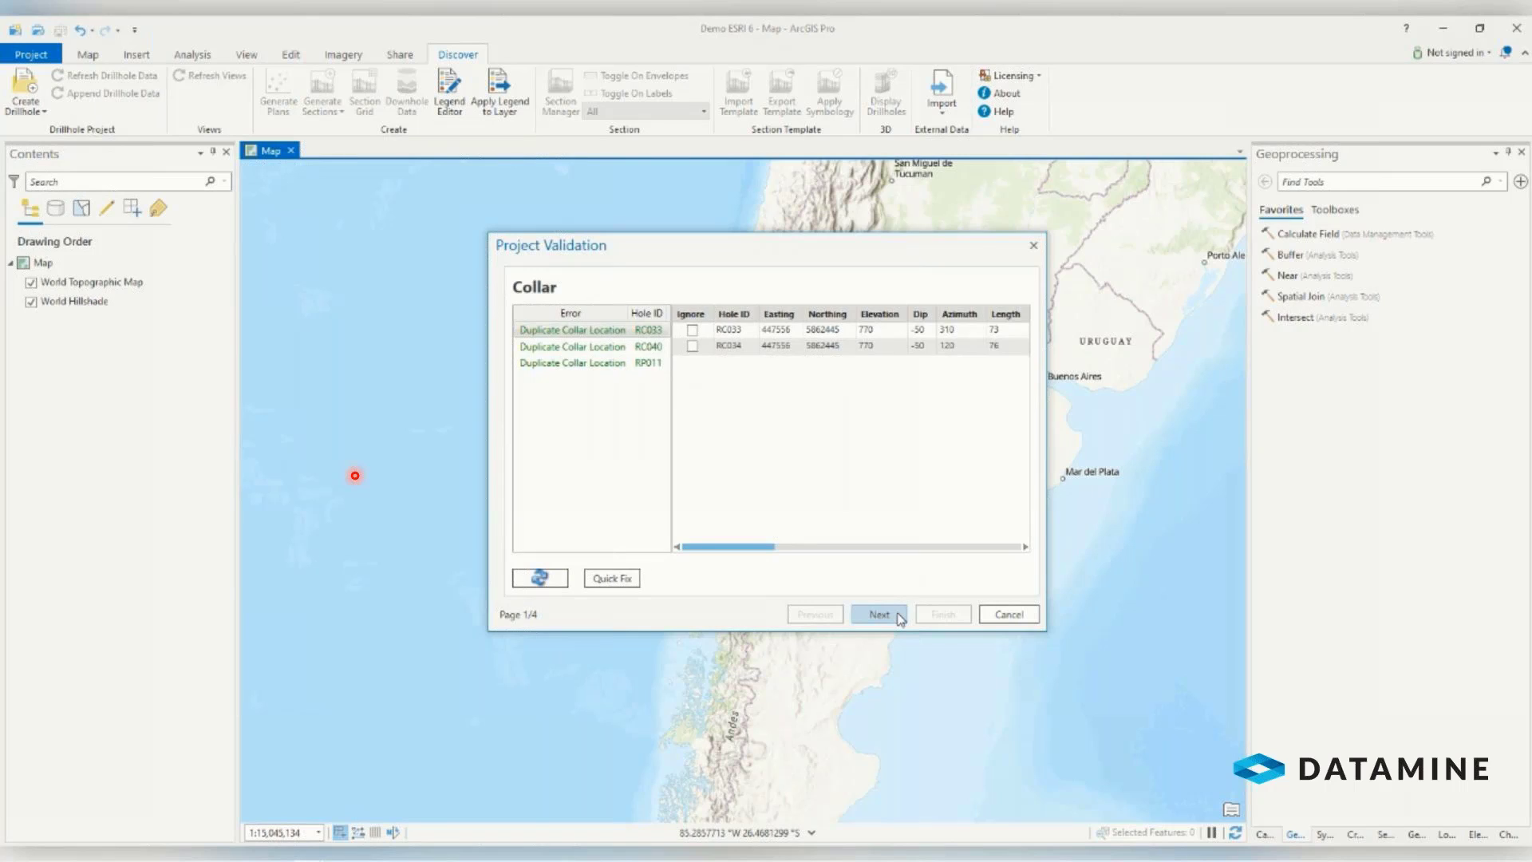
{"action": "left_click", "coordinate": [879, 614]}
{"action": "left_click", "coordinate": [879, 614]}
{"action": "left_click", "coordinate": [879, 614]}
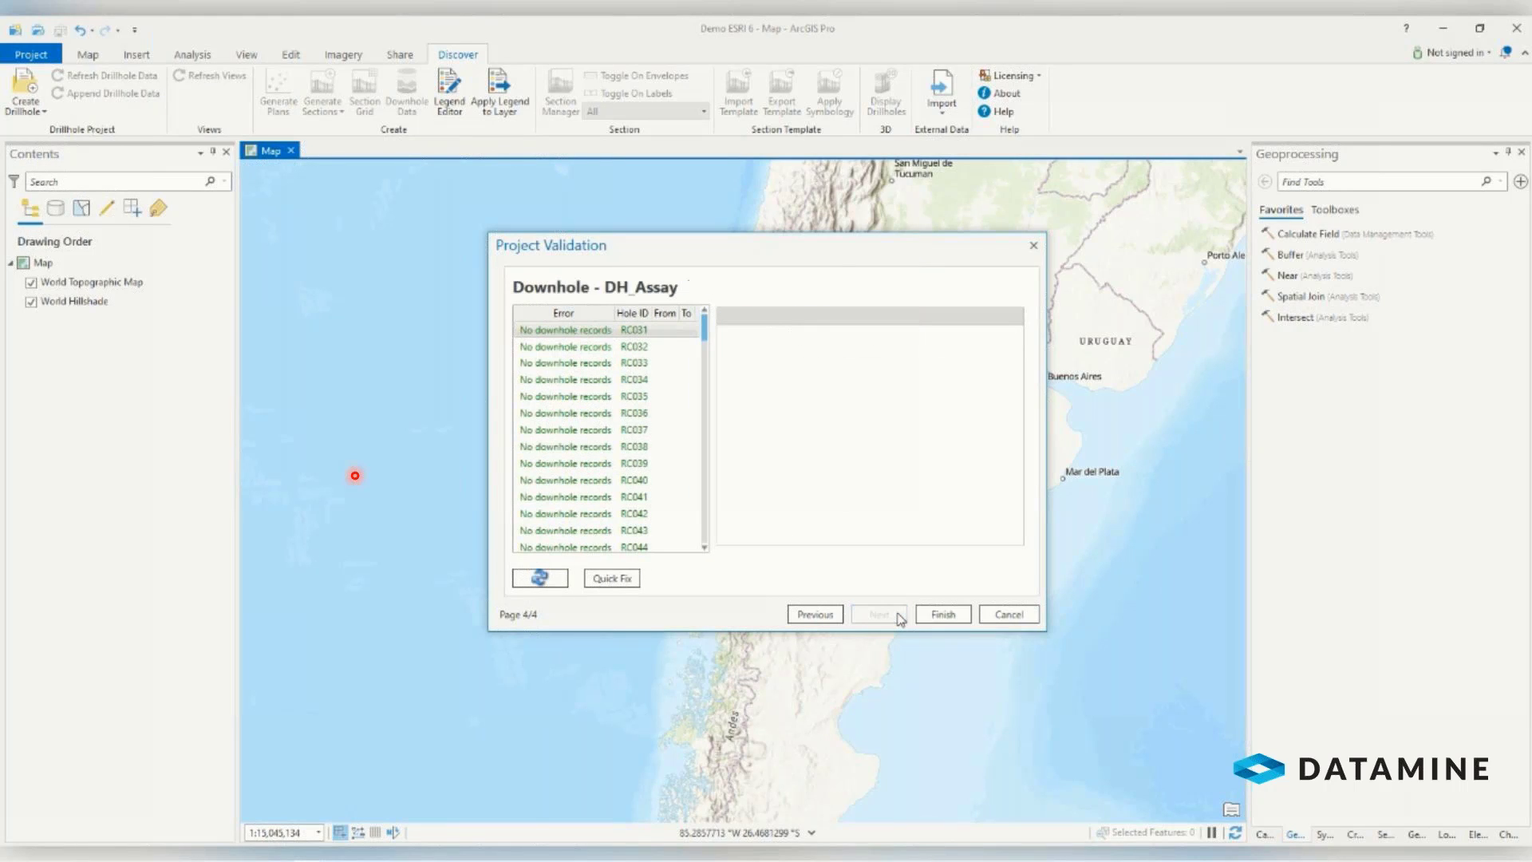
{"action": "left_click", "coordinate": [933, 615]}
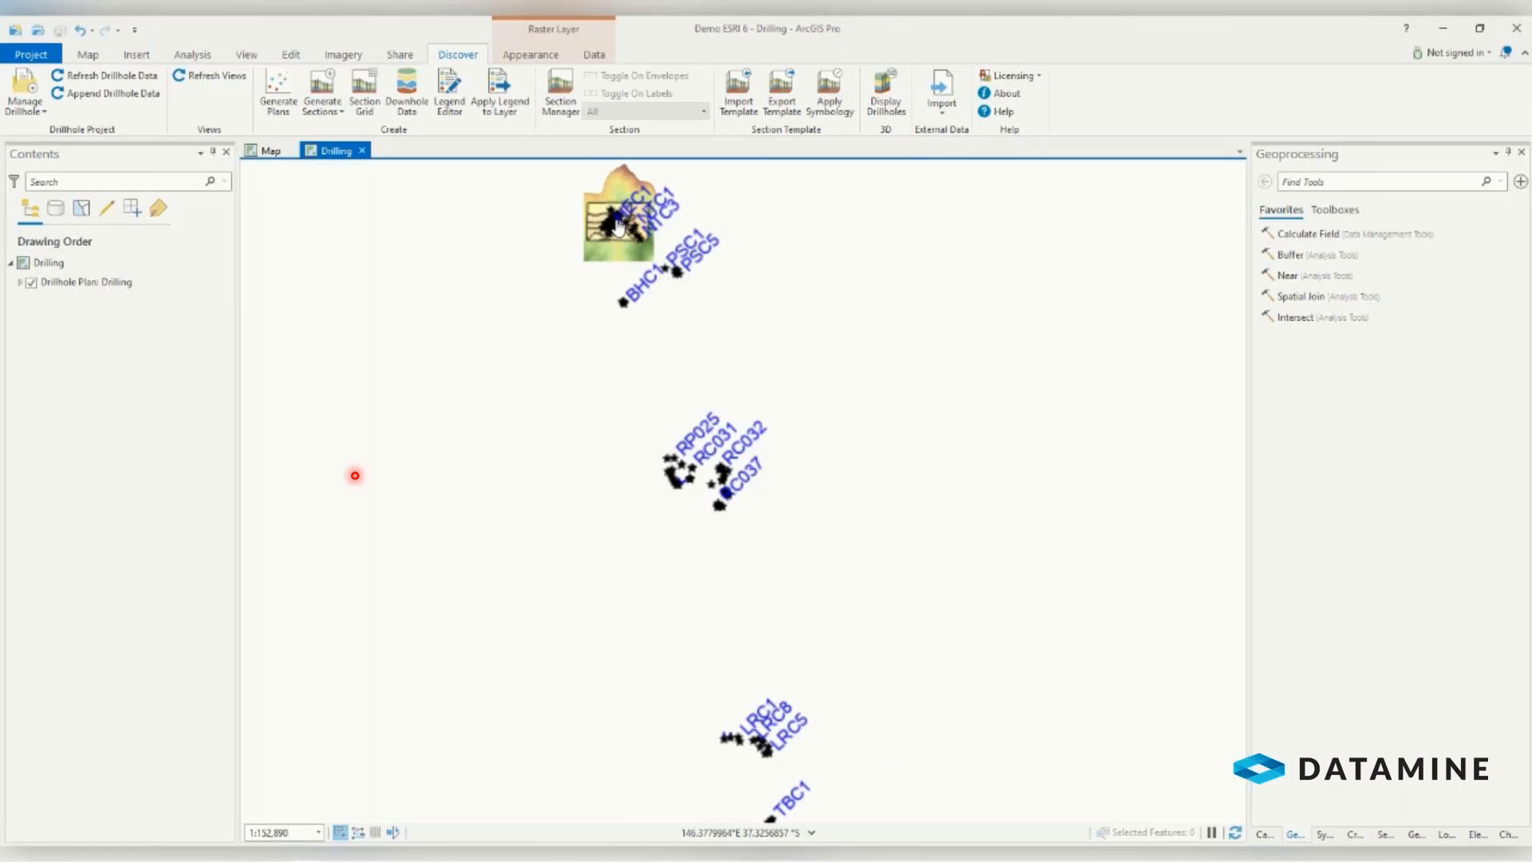
- Draw a section line about 111 m long at about 123 degrees across the upper-middle part of the drillhole cluster
{"action": "scroll", "coordinate": [619, 228], "scroll_direction": "up", "scroll_amount": 10}
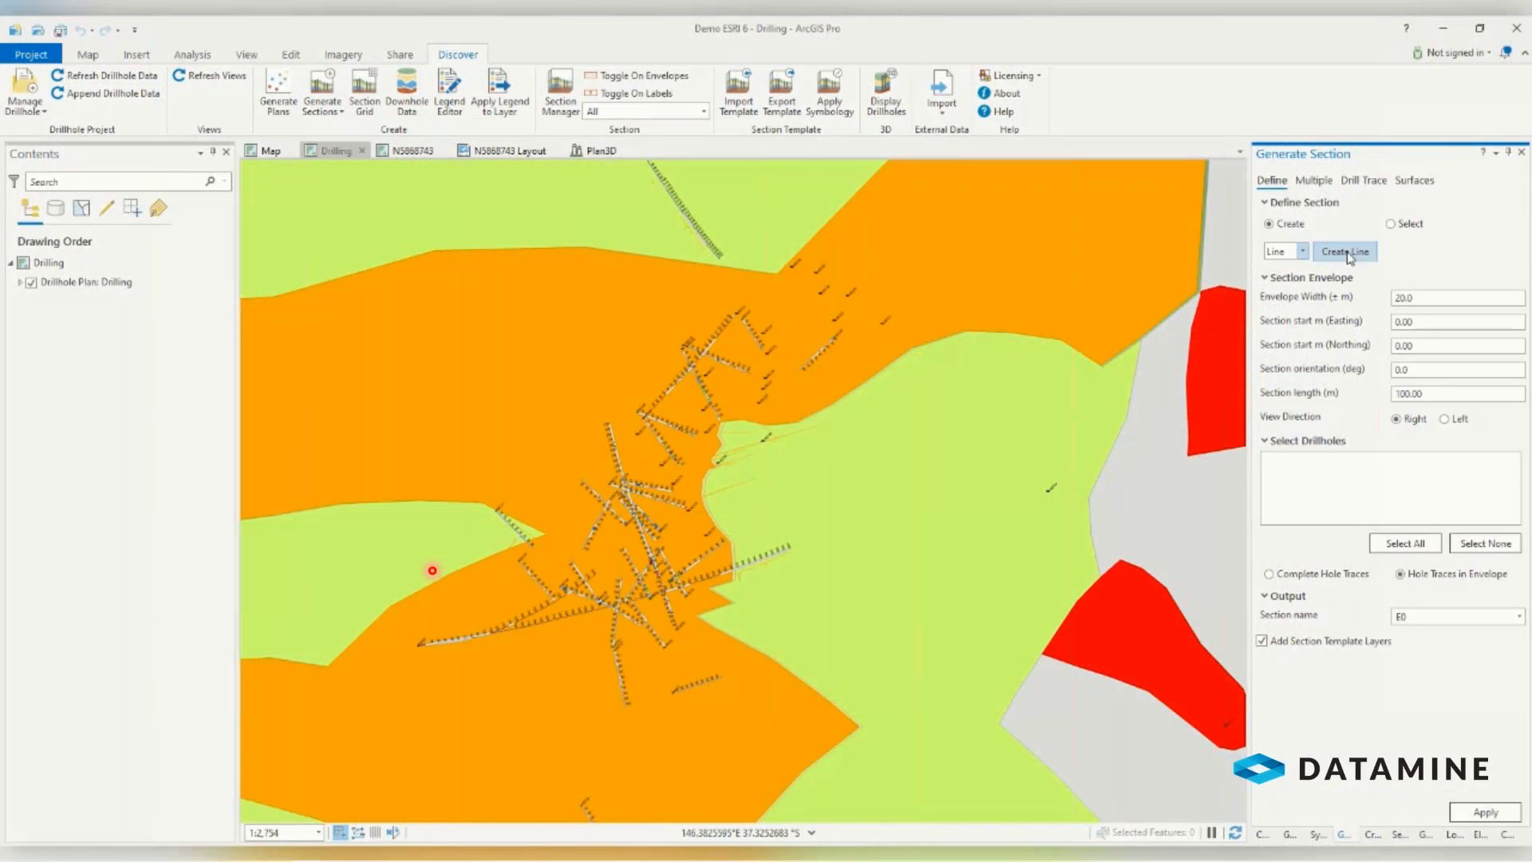
{"action": "left_click", "coordinate": [1346, 252]}
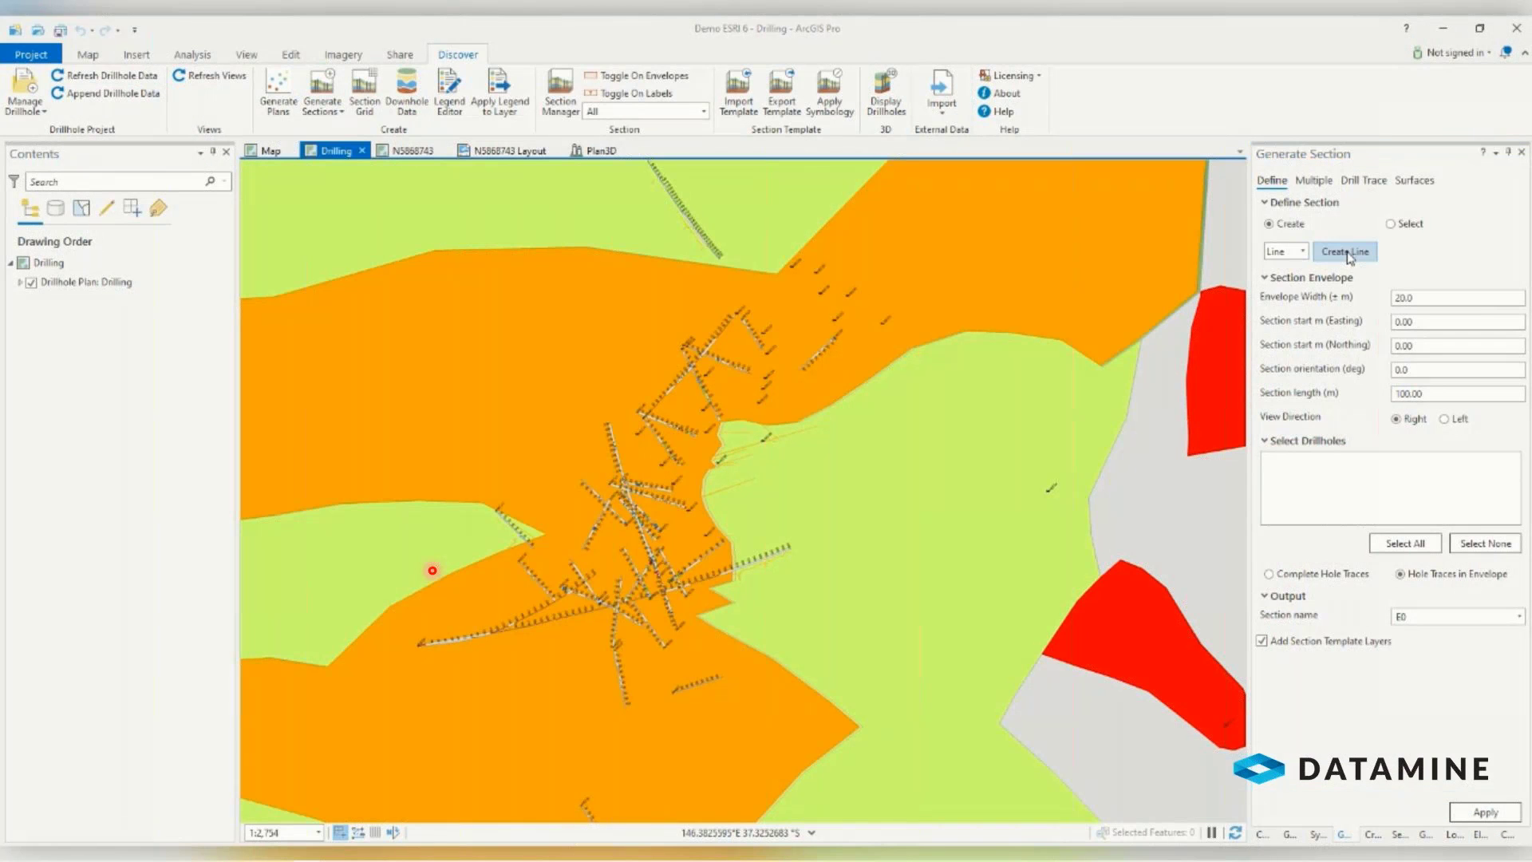
{"action": "left_click", "coordinate": [611, 396]}
{"action": "double_click", "coordinate": [713, 461]}
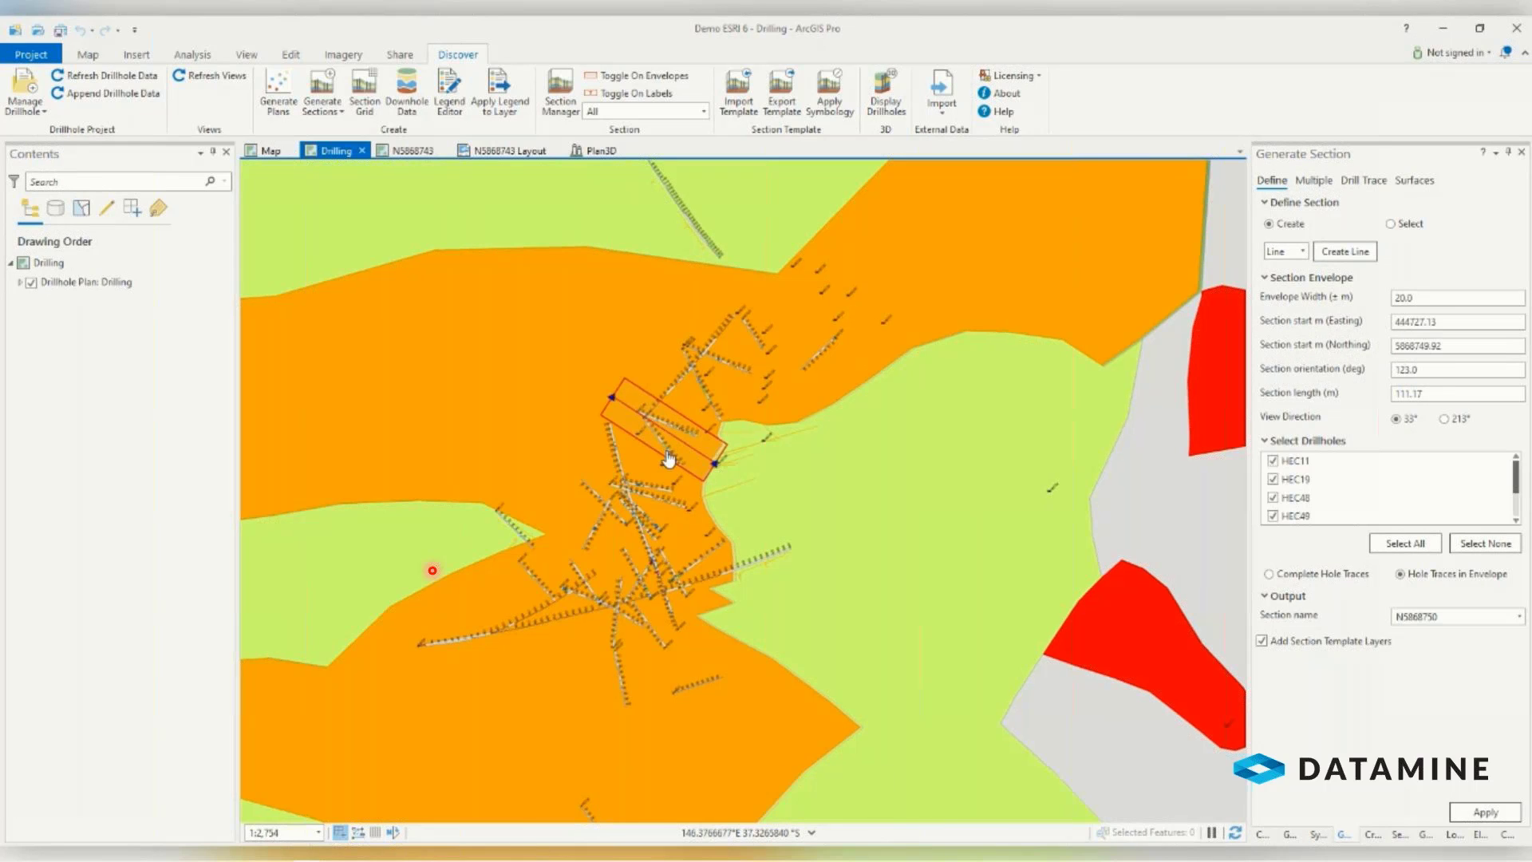
- Try creating multiple sections, with five sections at a 40 m offset distance
{"action": "left_click", "coordinate": [1313, 181]}
{"action": "left_click", "coordinate": [1269, 201]}
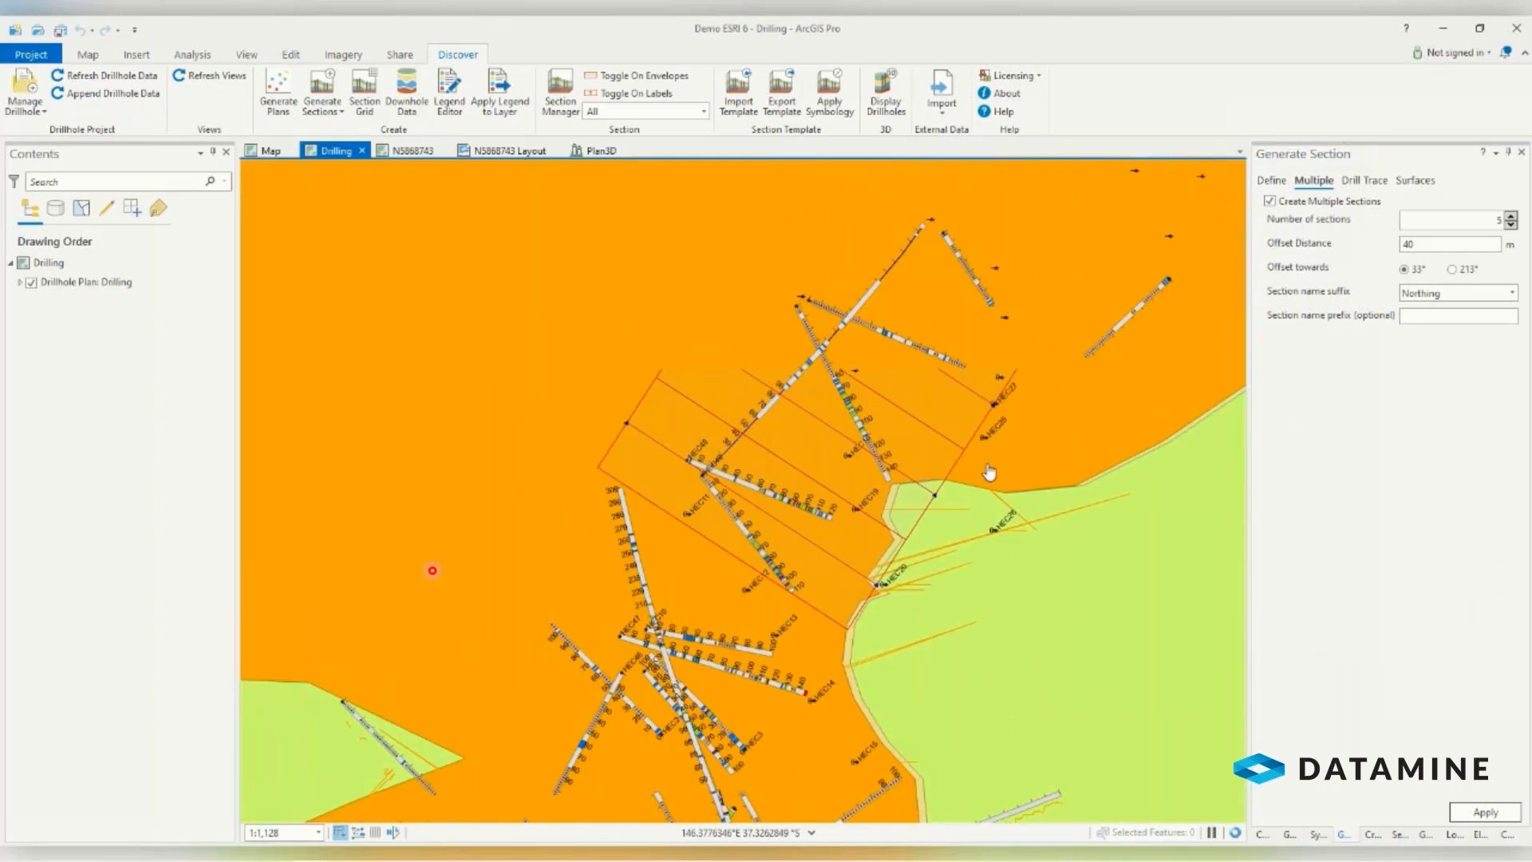
{"action": "left_click", "coordinate": [1270, 201]}
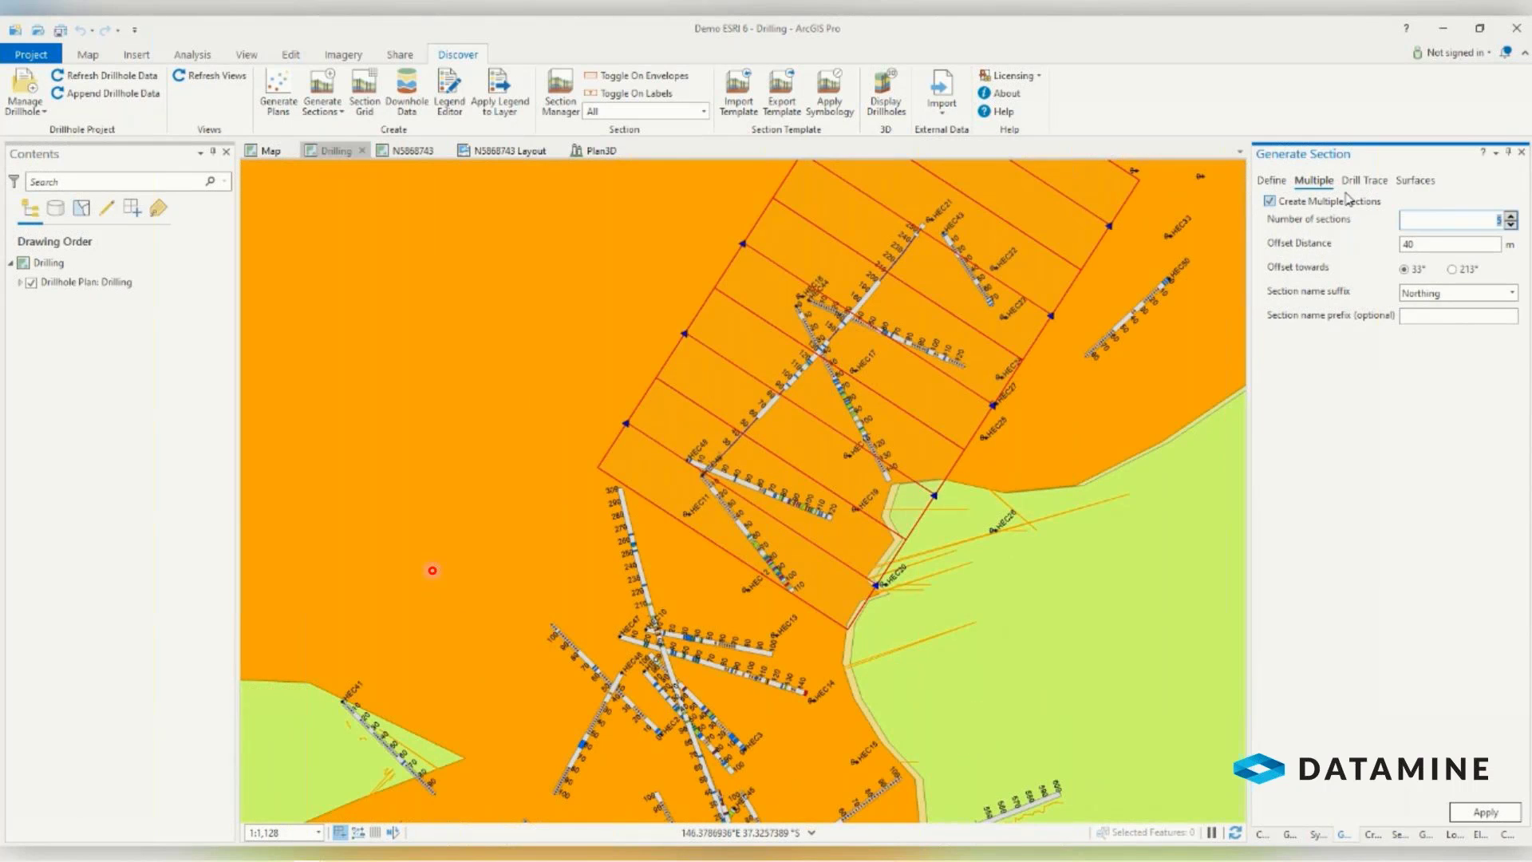
- Generate the section with both subterranean surfaces shown and the OXIDATIONCONTACTS_66 line coloured light blue
{"action": "left_click", "coordinate": [1366, 181]}
{"action": "left_click", "coordinate": [1414, 181]}
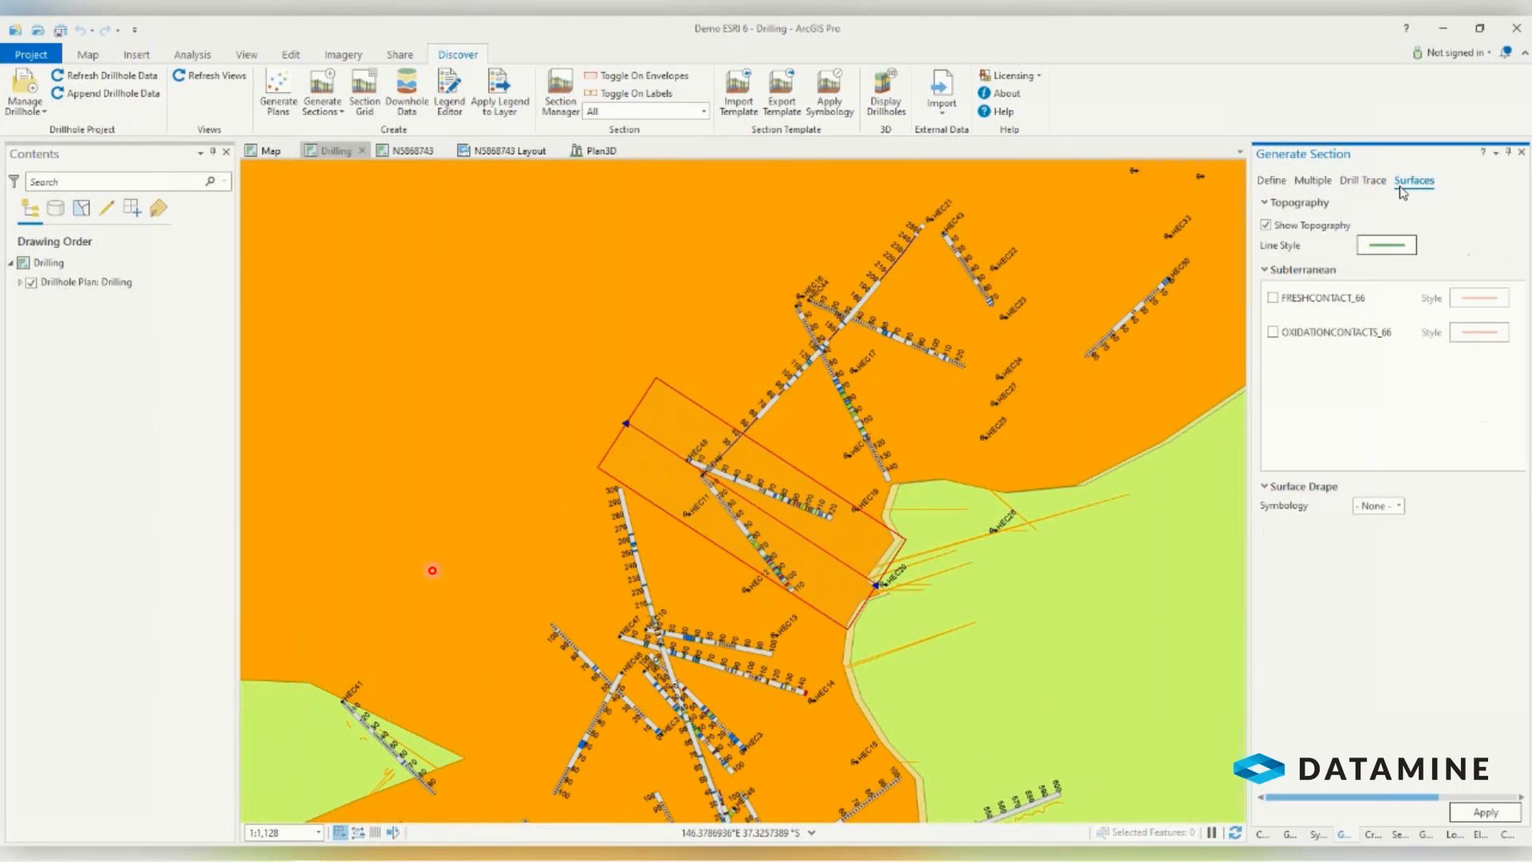
{"action": "left_click", "coordinate": [1273, 332]}
{"action": "left_click", "coordinate": [1478, 332]}
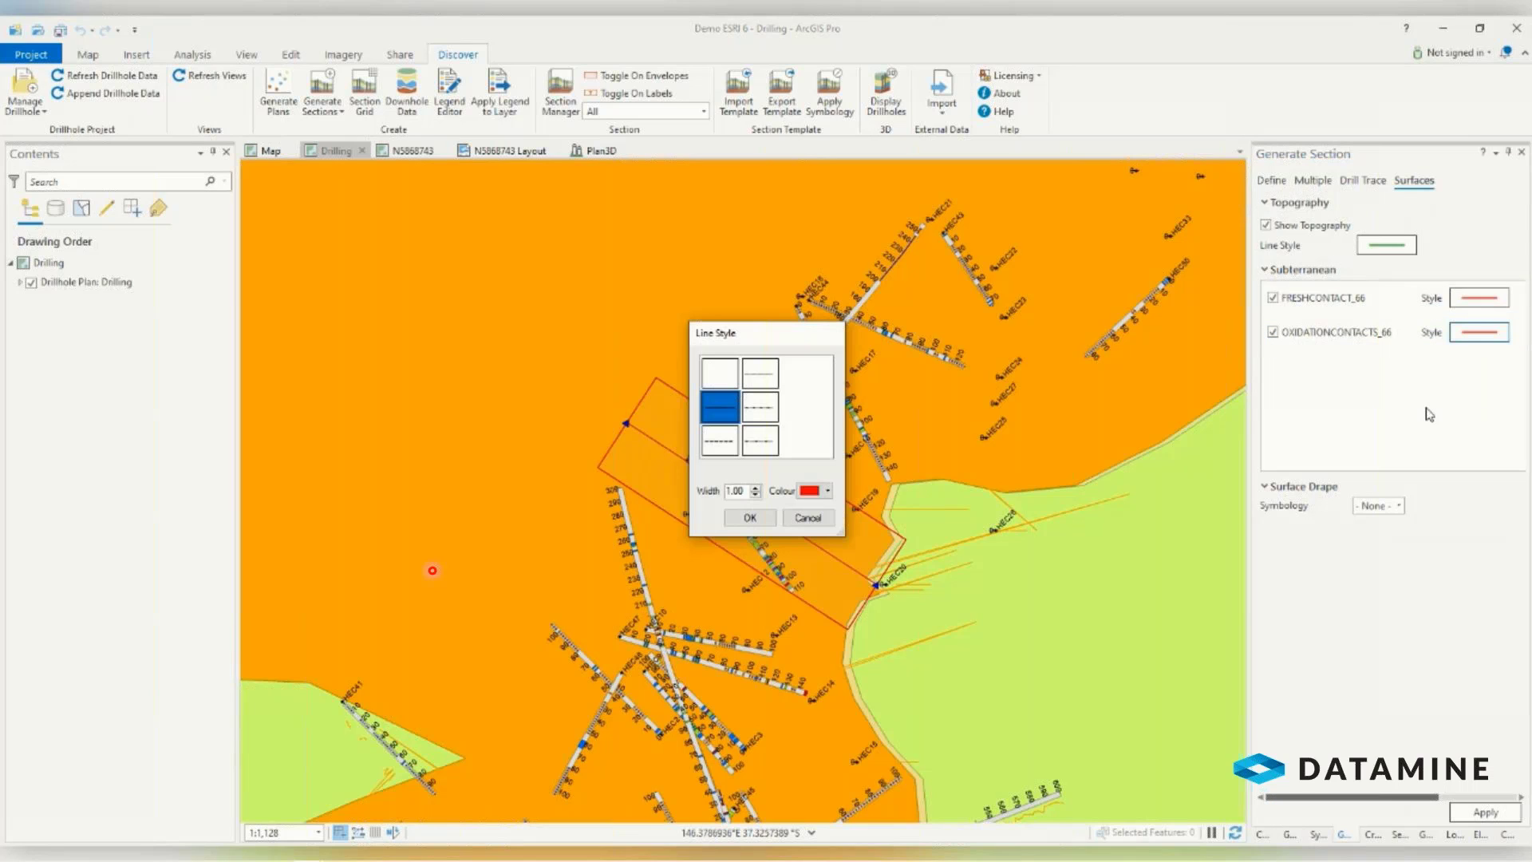
{"action": "left_click", "coordinate": [828, 491]}
{"action": "left_click", "coordinate": [923, 572]}
{"action": "left_click", "coordinate": [750, 517]}
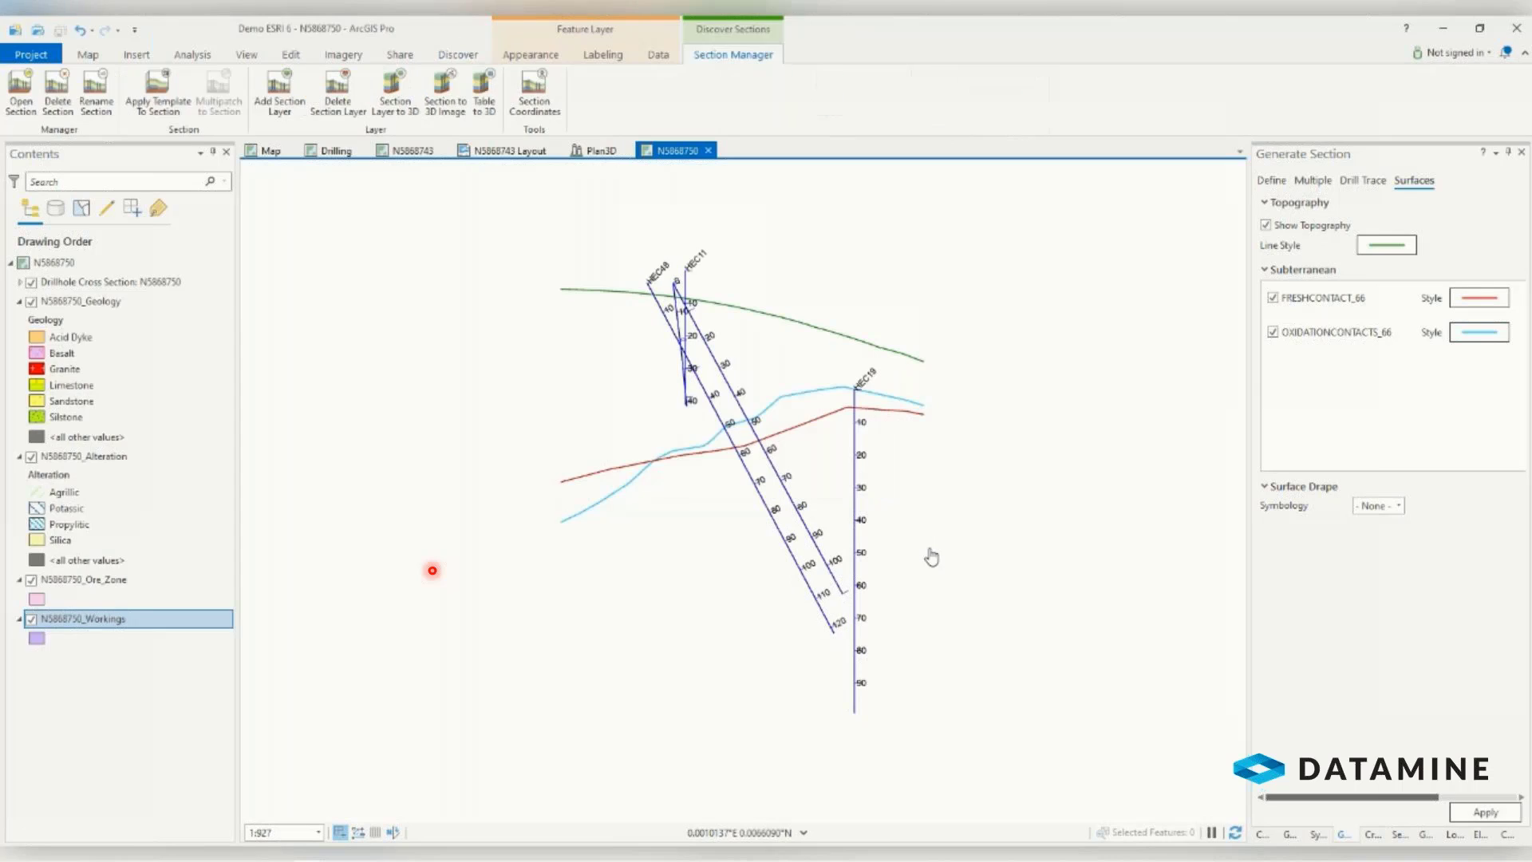
- Add a downhole trace shade for the Au field of DH_Assay, 2 mm wide, using the Assay_Au legend
{"action": "left_click", "coordinate": [458, 54]}
{"action": "left_click", "coordinate": [405, 94]}
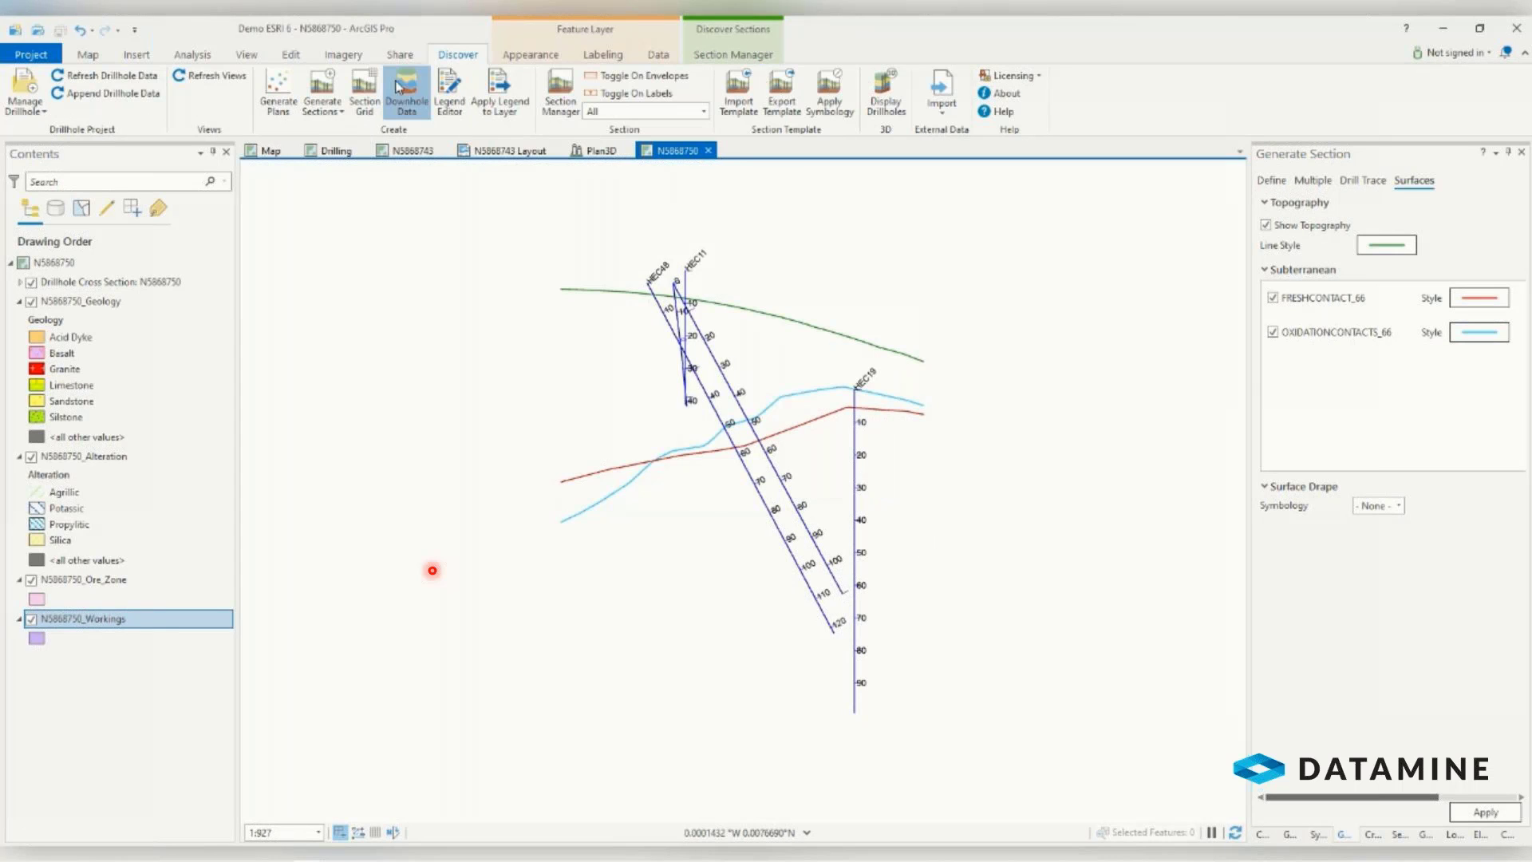
{"action": "left_click_drag", "start_coordinate": [427, 219], "coordinate": [361, 231]}
{"action": "left_click", "coordinate": [312, 306]}
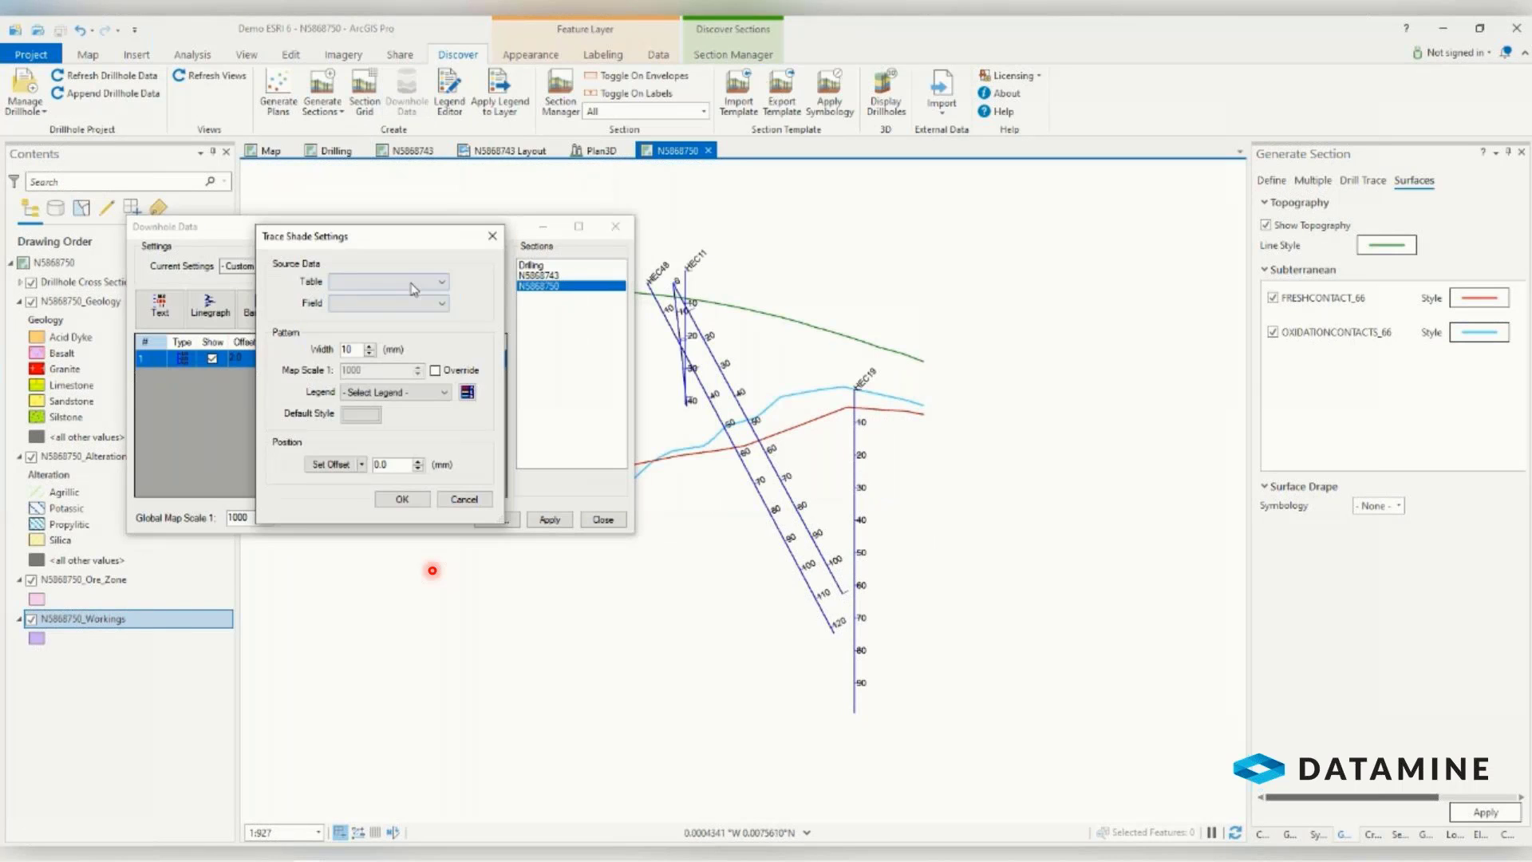
{"action": "left_click", "coordinate": [388, 281]}
{"action": "left_click", "coordinate": [389, 308]}
{"action": "left_click", "coordinate": [388, 303]}
{"action": "left_click", "coordinate": [367, 321]}
{"action": "key", "text": "Tab"}
{"action": "type", "text": "2"}
{"action": "left_click", "coordinate": [399, 391]}
{"action": "left_click", "coordinate": [395, 419]}
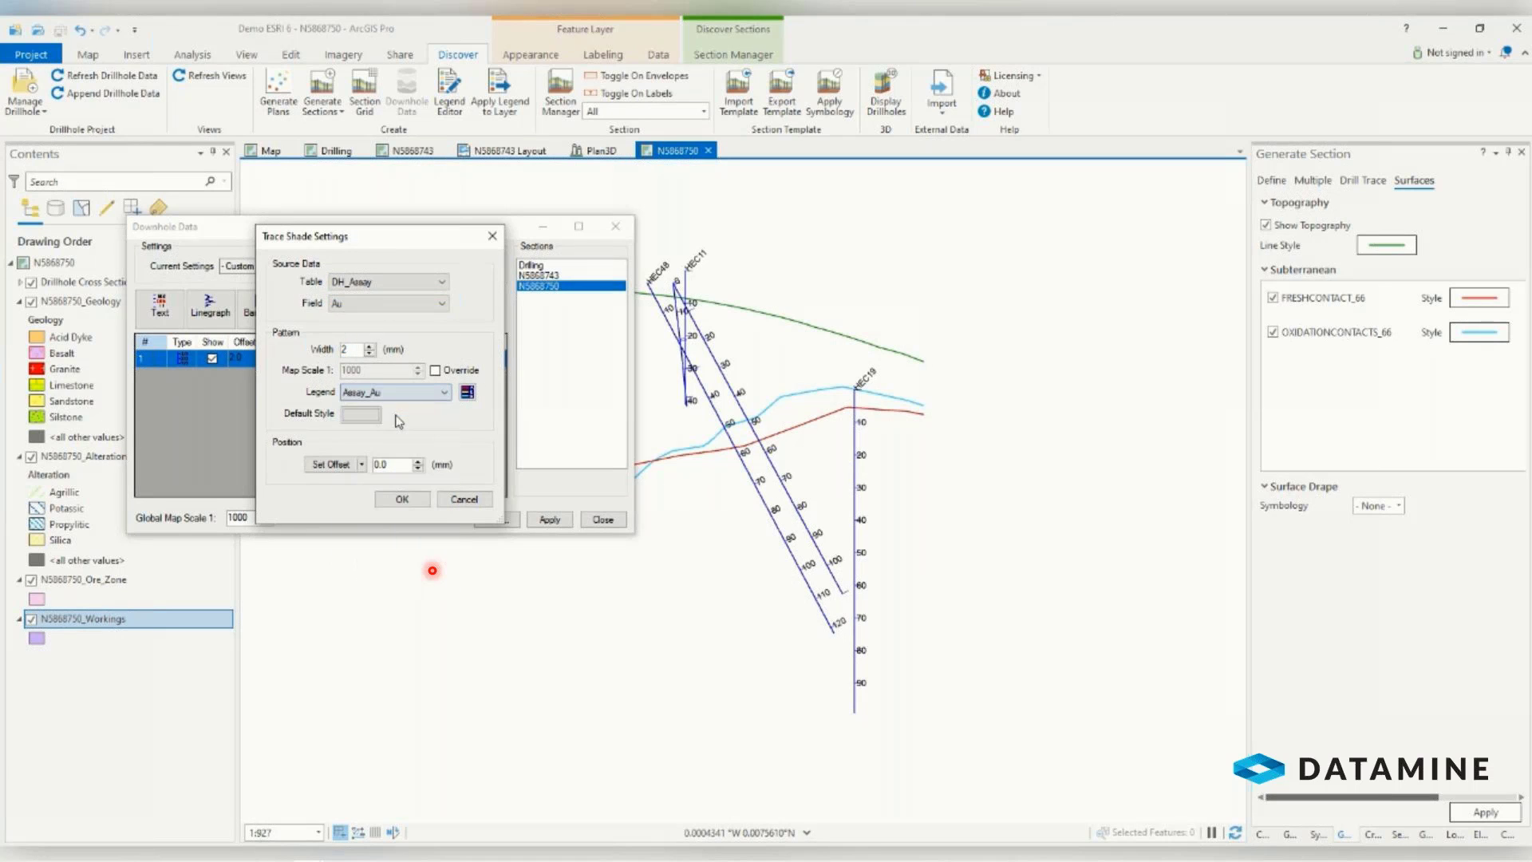
{"action": "left_click", "coordinate": [402, 498]}
- Add an orange, left-facing linegraph of Cu from DH_Assay with a 100 mm maximum display width, and apply the downhole data to section N5868750
{"action": "left_click", "coordinate": [210, 307]}
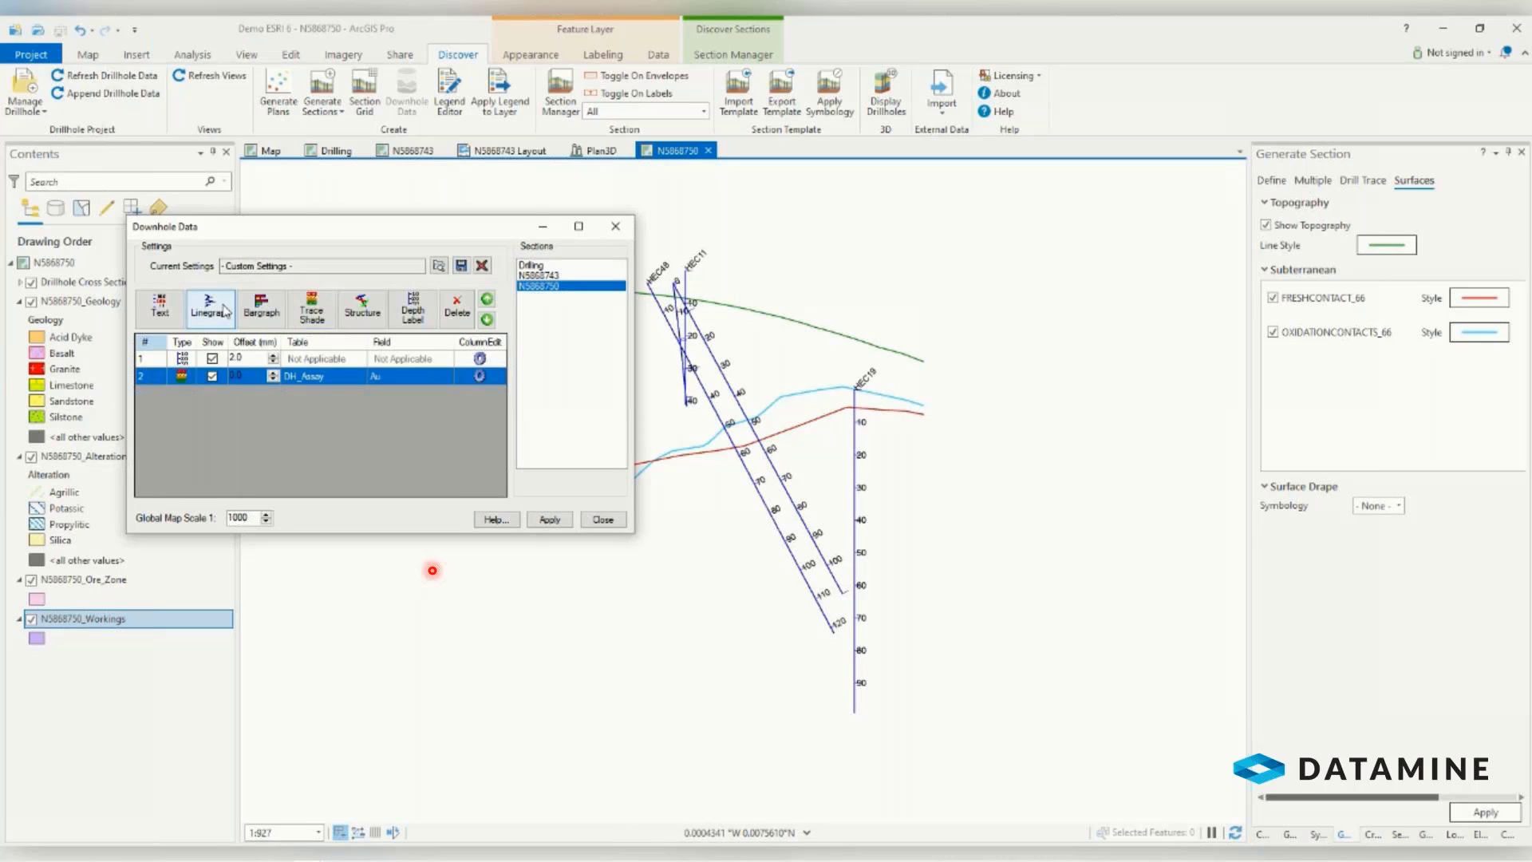
{"action": "left_click", "coordinate": [376, 248]}
{"action": "left_click", "coordinate": [371, 261]}
{"action": "left_click", "coordinate": [376, 270]}
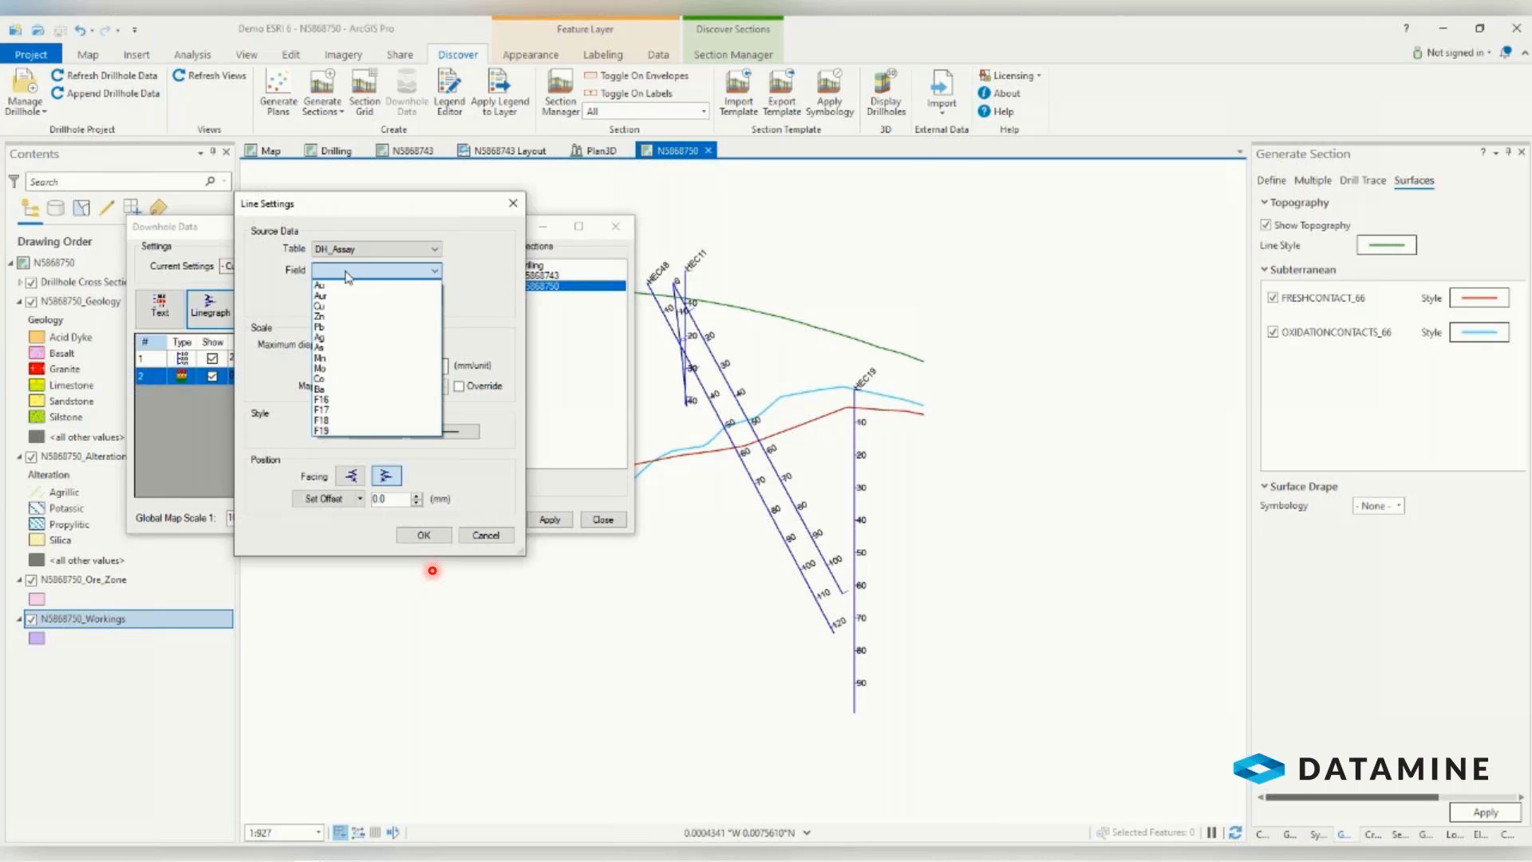
{"action": "left_click", "coordinate": [367, 302]}
{"action": "double_click", "coordinate": [381, 344]}
{"action": "type", "text": "100"}
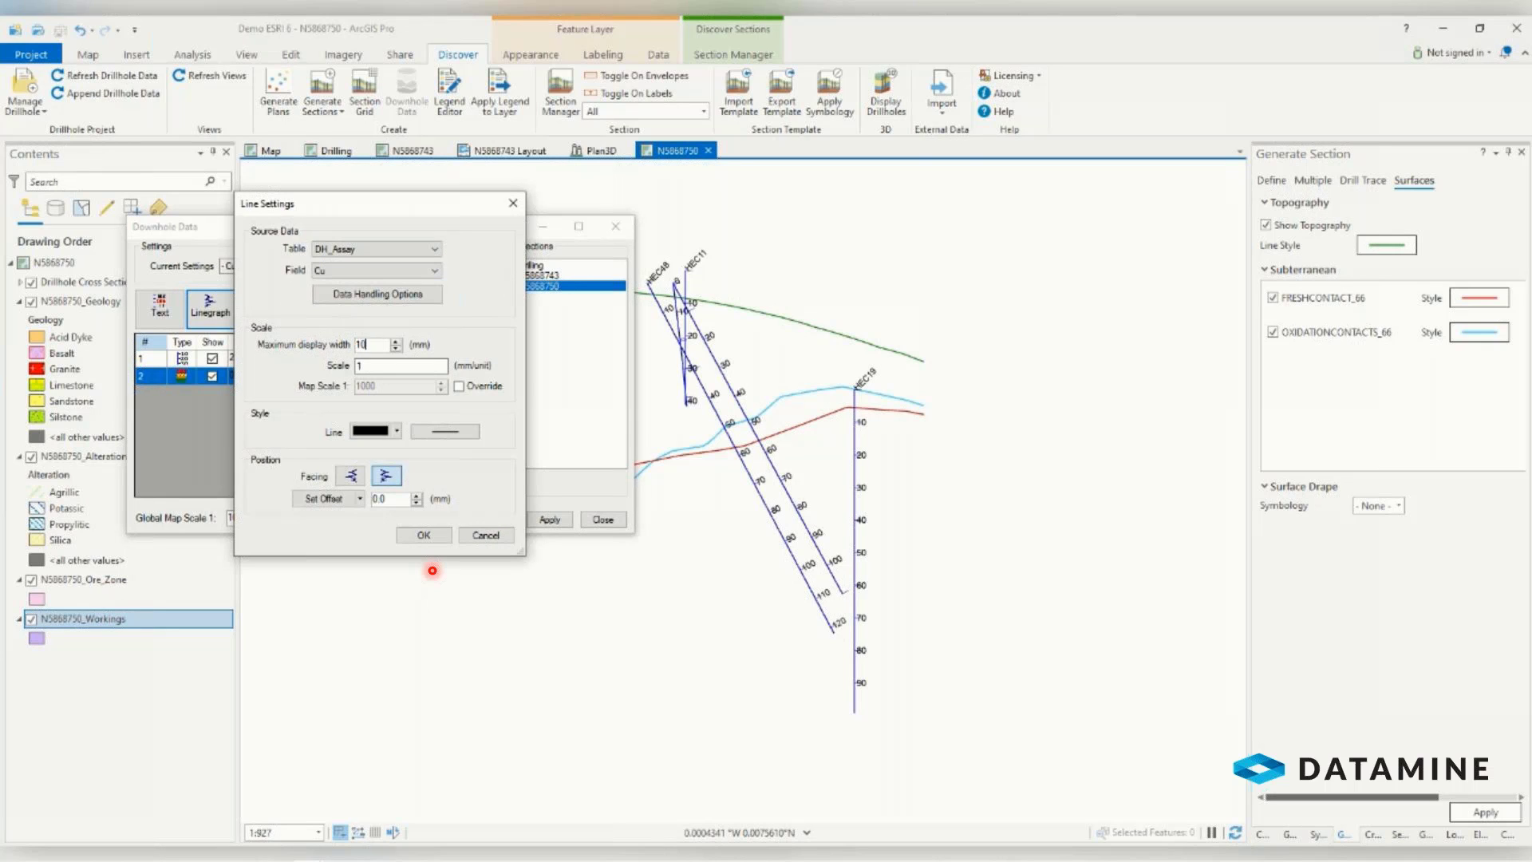
{"action": "left_click", "coordinate": [374, 430]}
{"action": "left_click", "coordinate": [389, 517]}
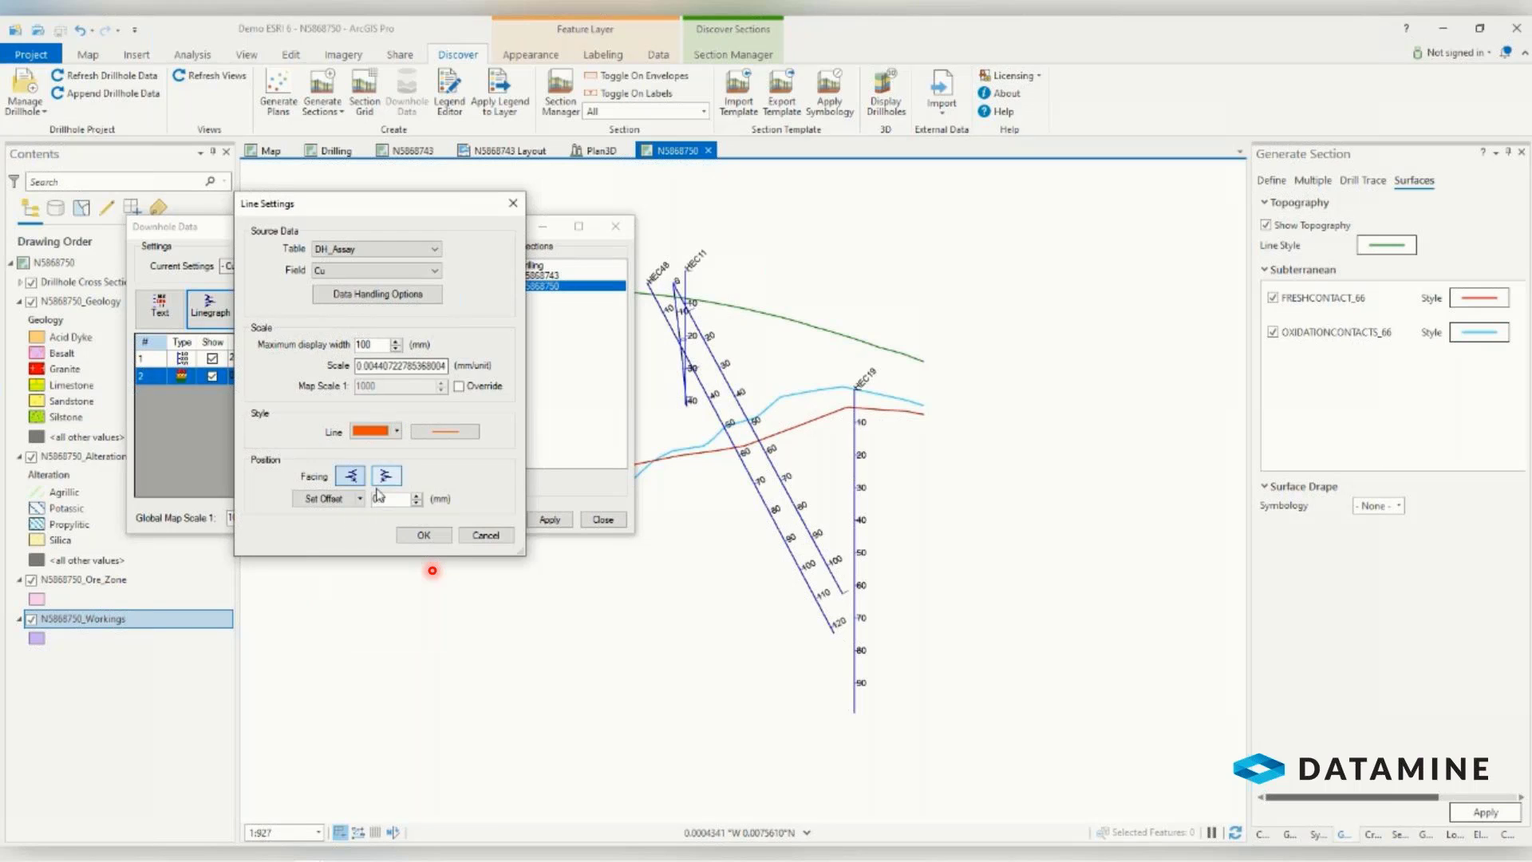
{"action": "left_click", "coordinate": [423, 535]}
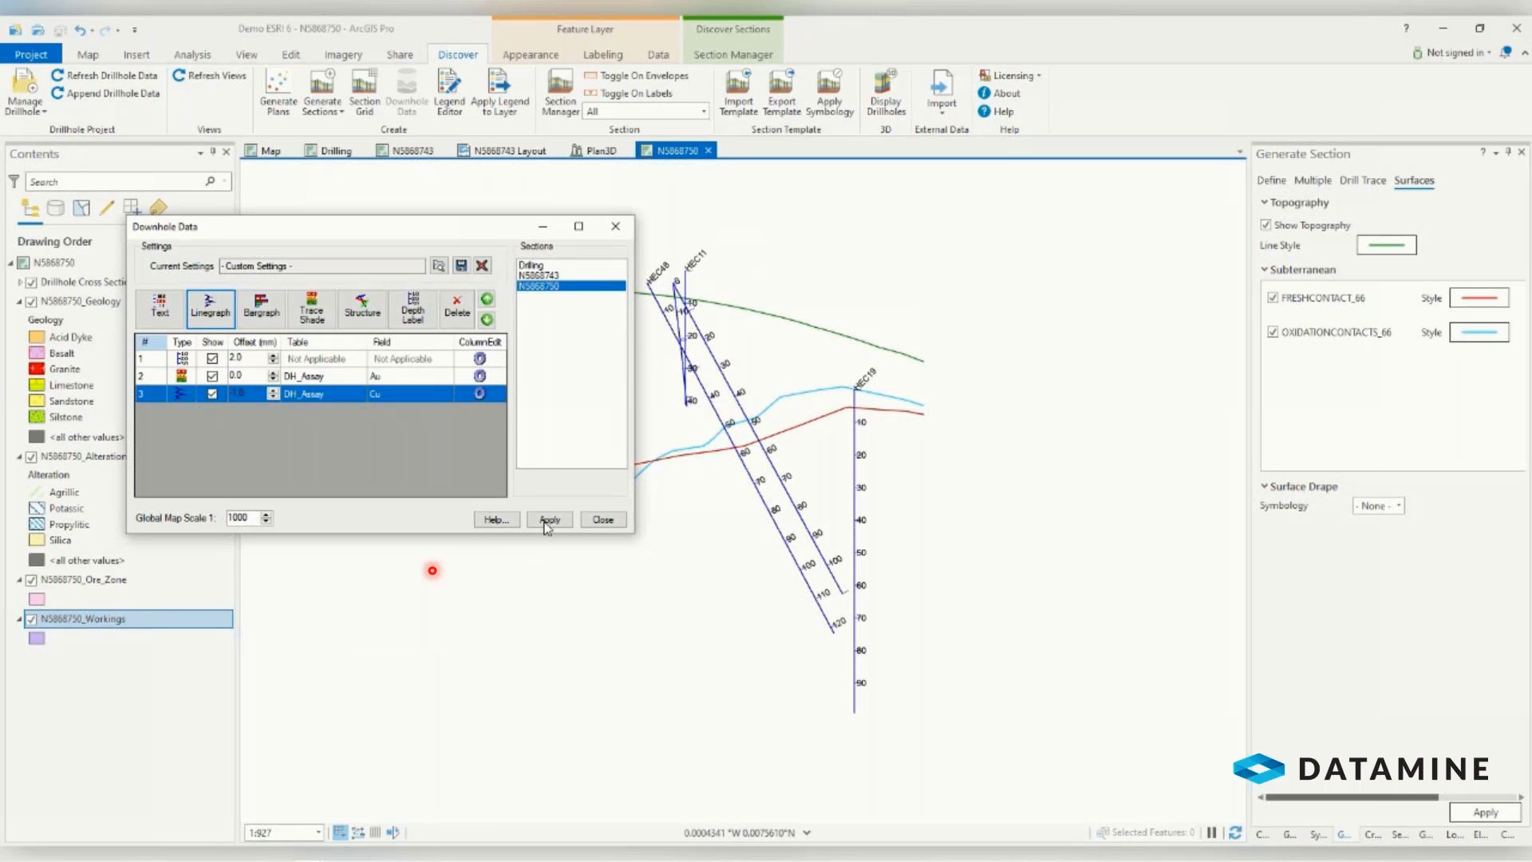
{"action": "left_click", "coordinate": [549, 519]}
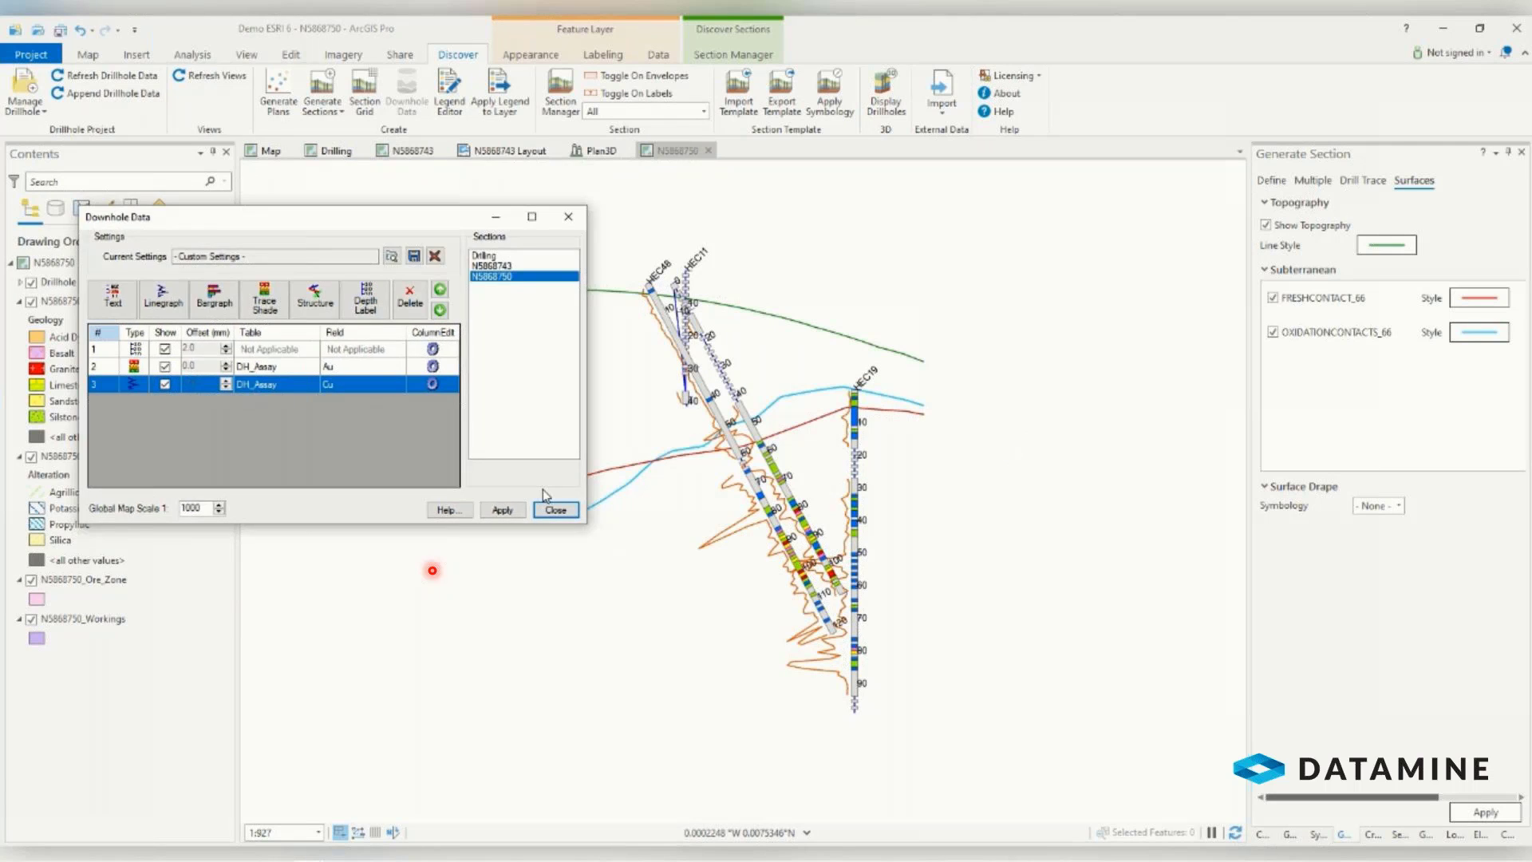
{"action": "left_click", "coordinate": [602, 519]}
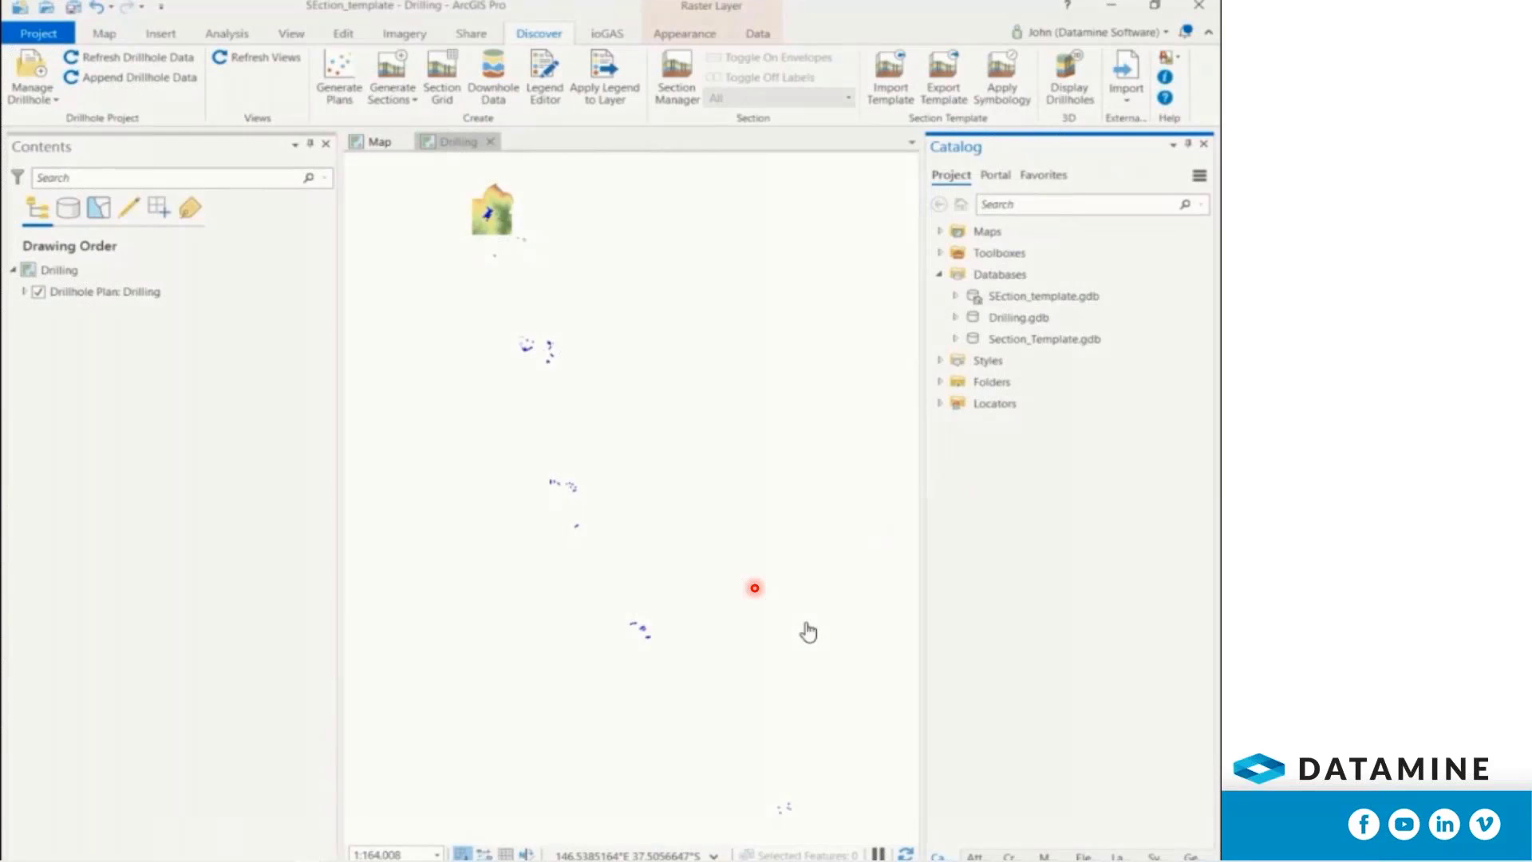
- Start a new polygon feature class named Geology in Section_Template.gdb
{"action": "left_click", "coordinate": [955, 338]}
{"action": "left_click", "coordinate": [1042, 343]}
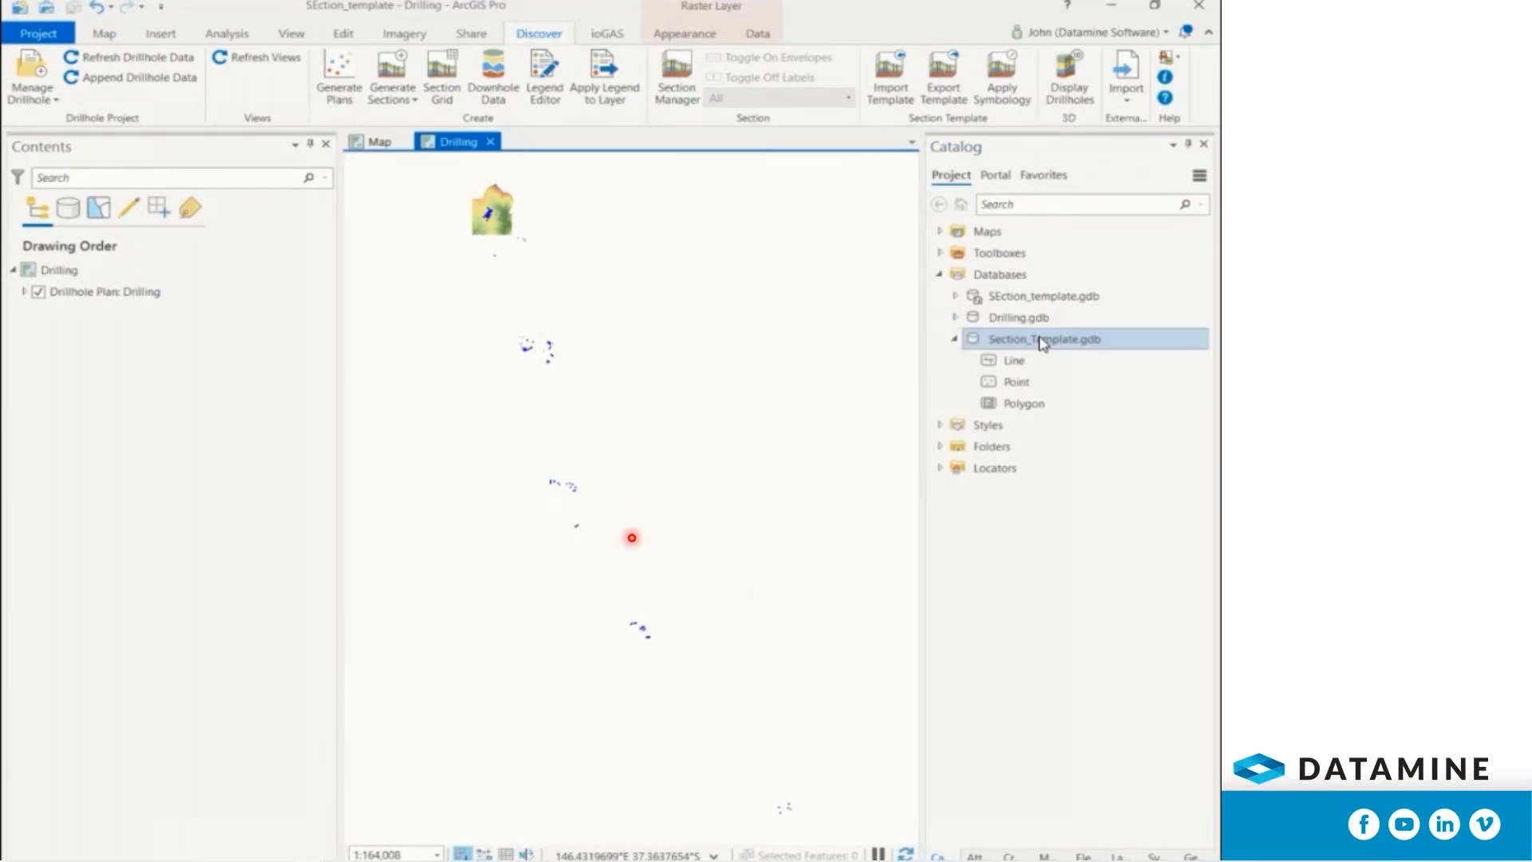
{"action": "right_click", "coordinate": [1042, 343]}
{"action": "mouse_move", "coordinate": [986, 378]}
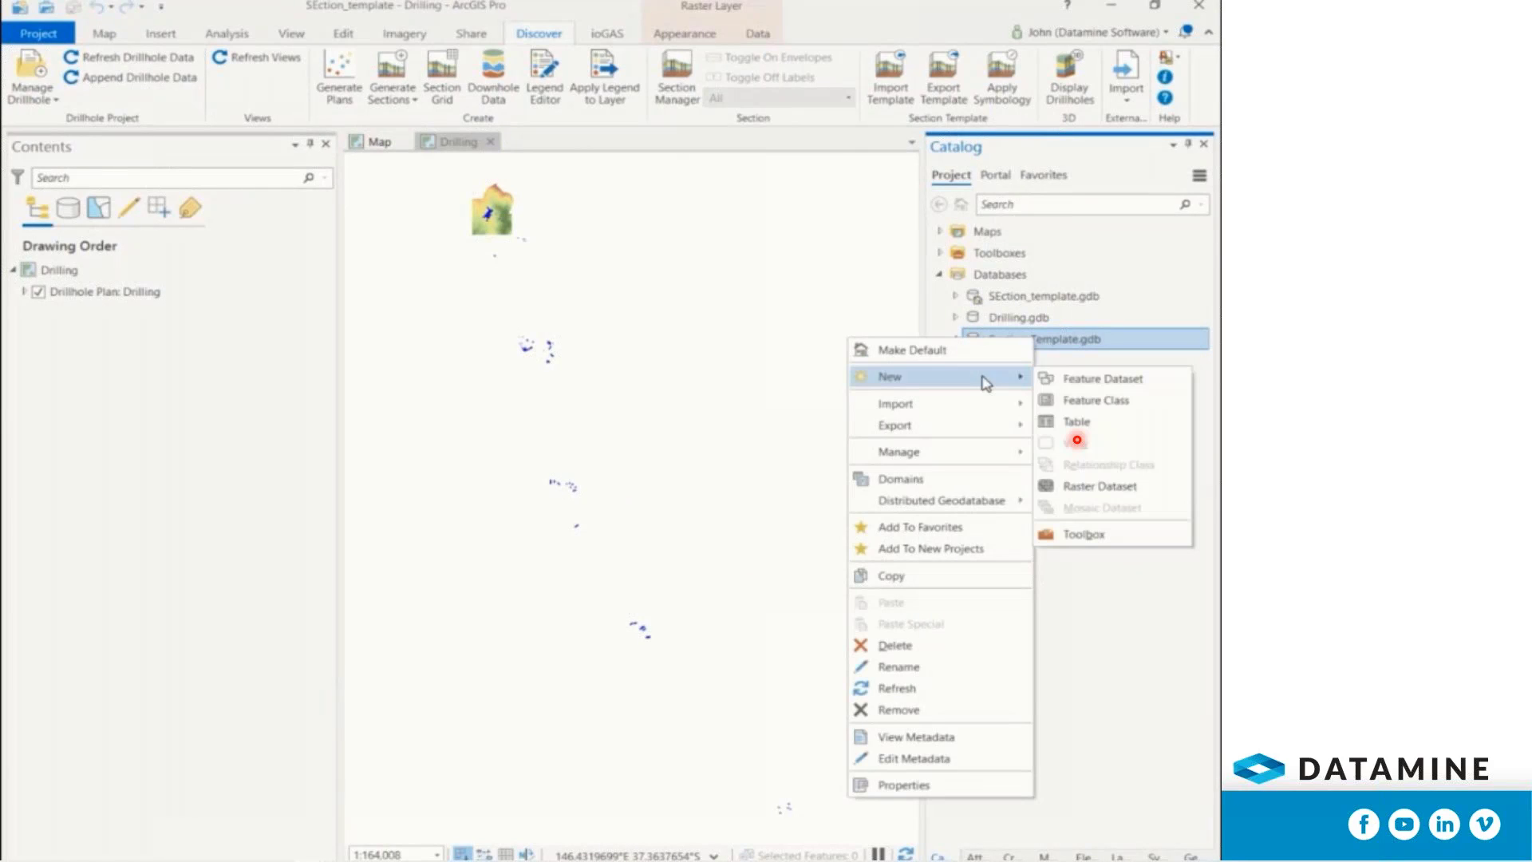
{"action": "left_click", "coordinate": [1067, 401]}
{"action": "type", "text": "Ge"}
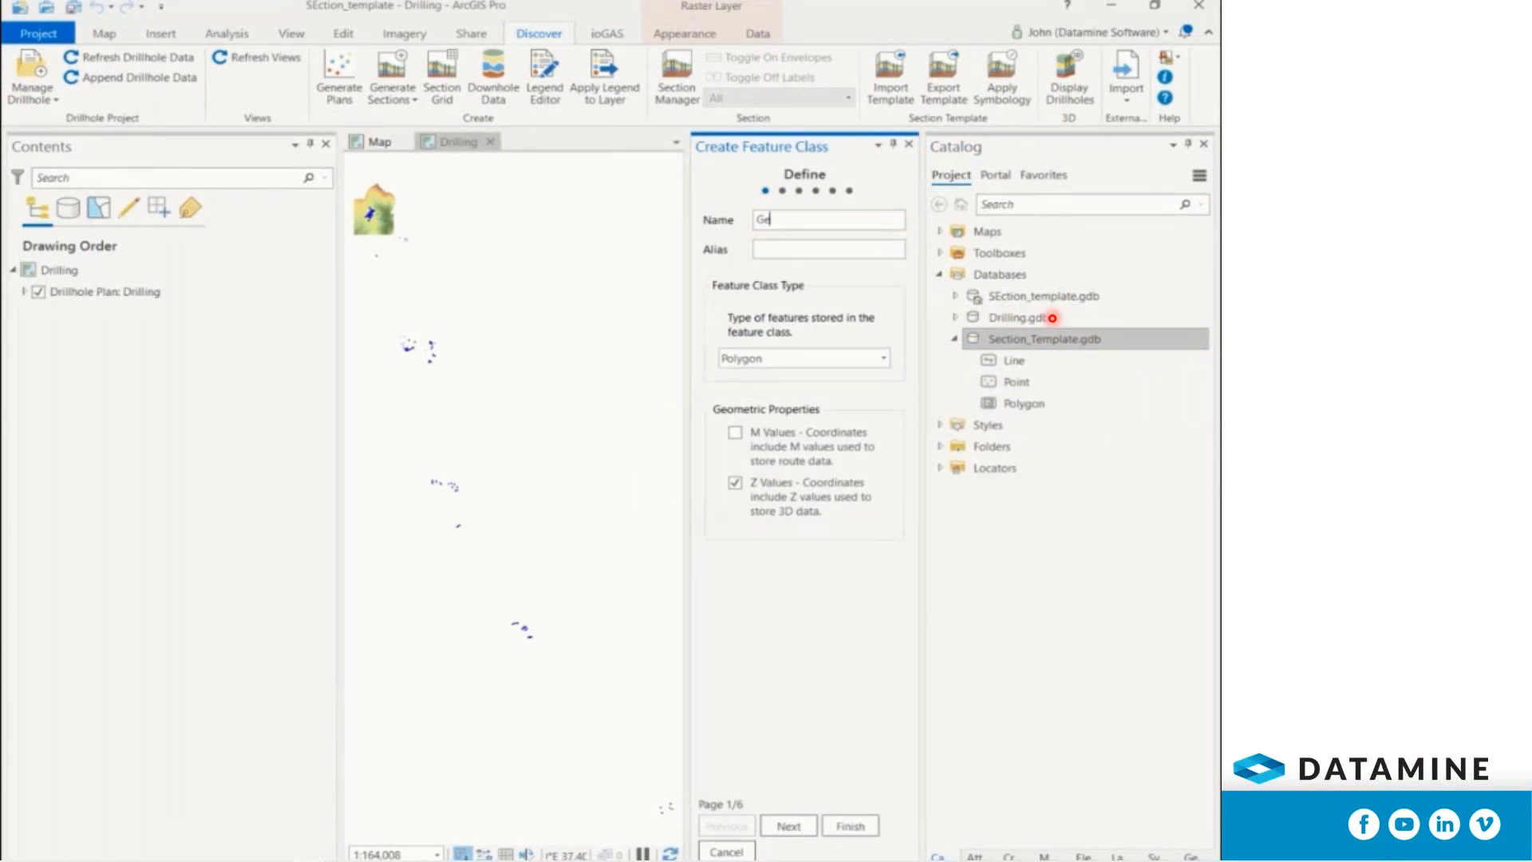
{"action": "type", "text": "ology"}
{"action": "left_click", "coordinate": [789, 825]}
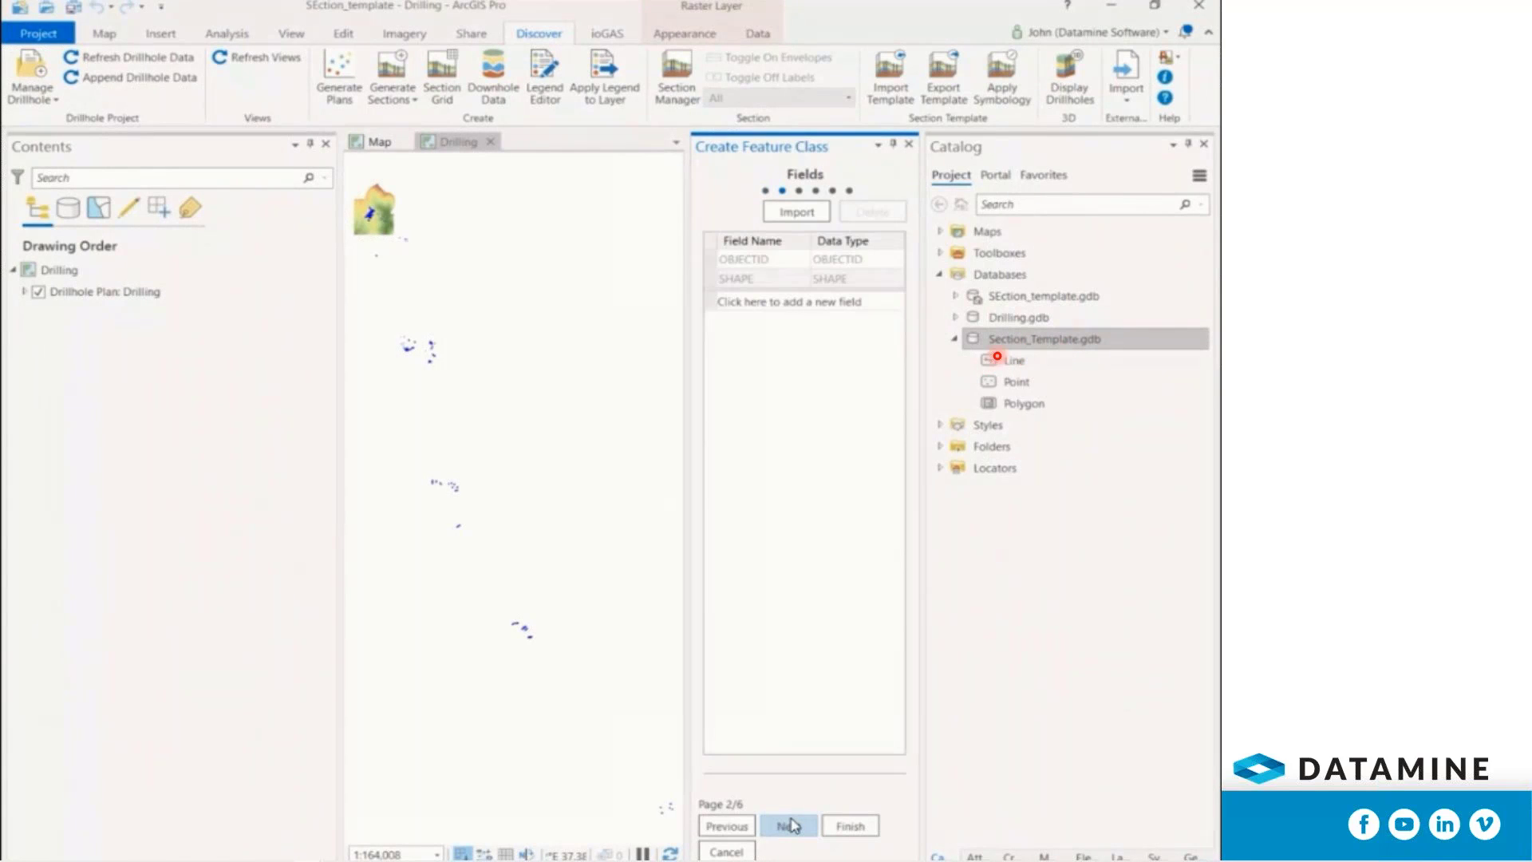
- Add a text field named Geology and finish the feature class with the default coordinate system, tolerance and resolution
{"action": "left_click", "coordinate": [752, 301]}
{"action": "type", "text": "Geology"}
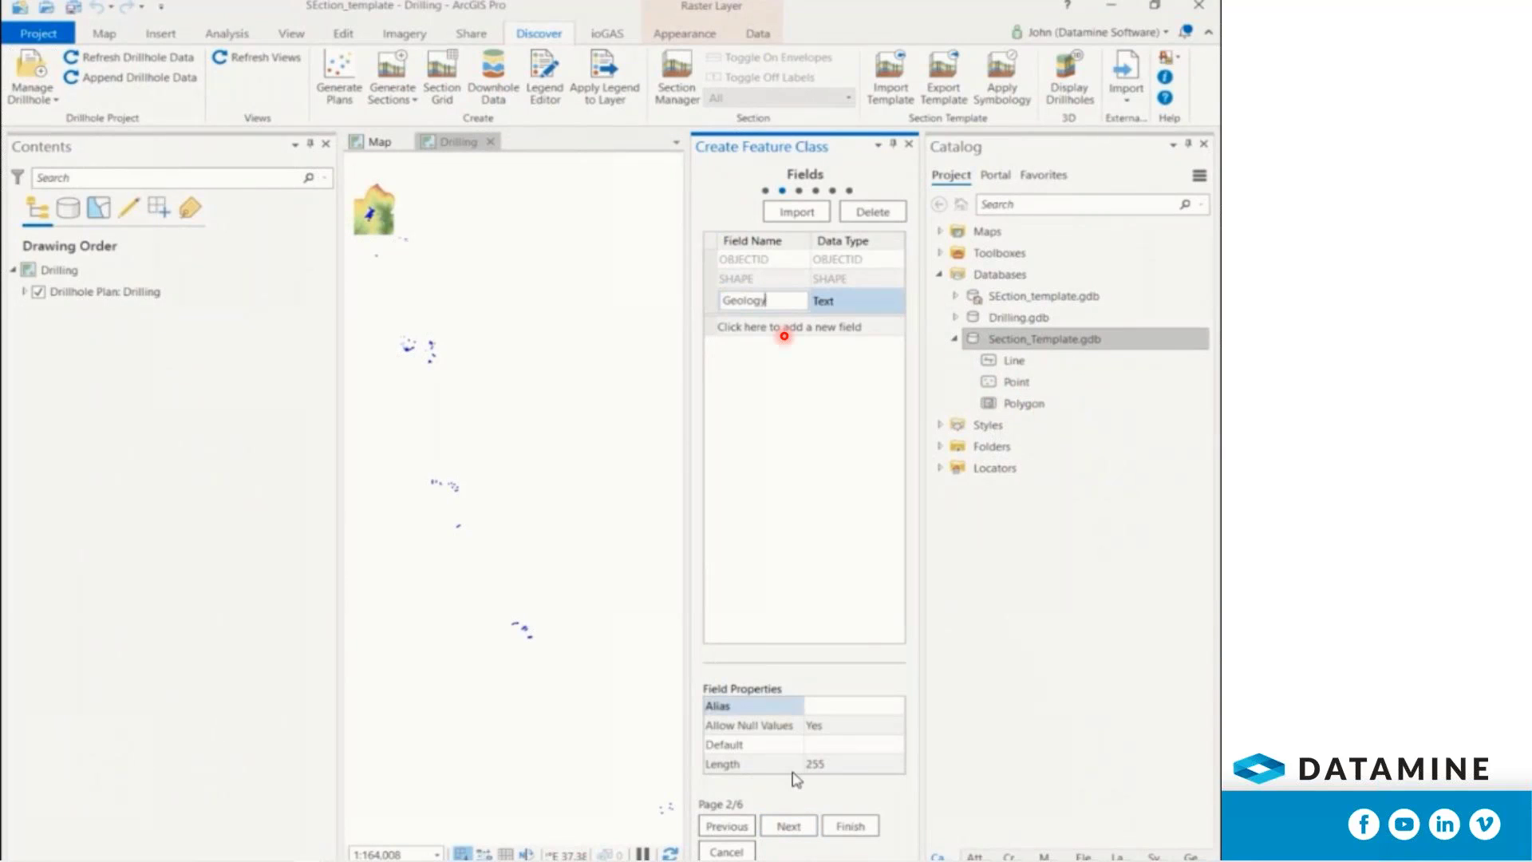
{"action": "left_click", "coordinate": [790, 826]}
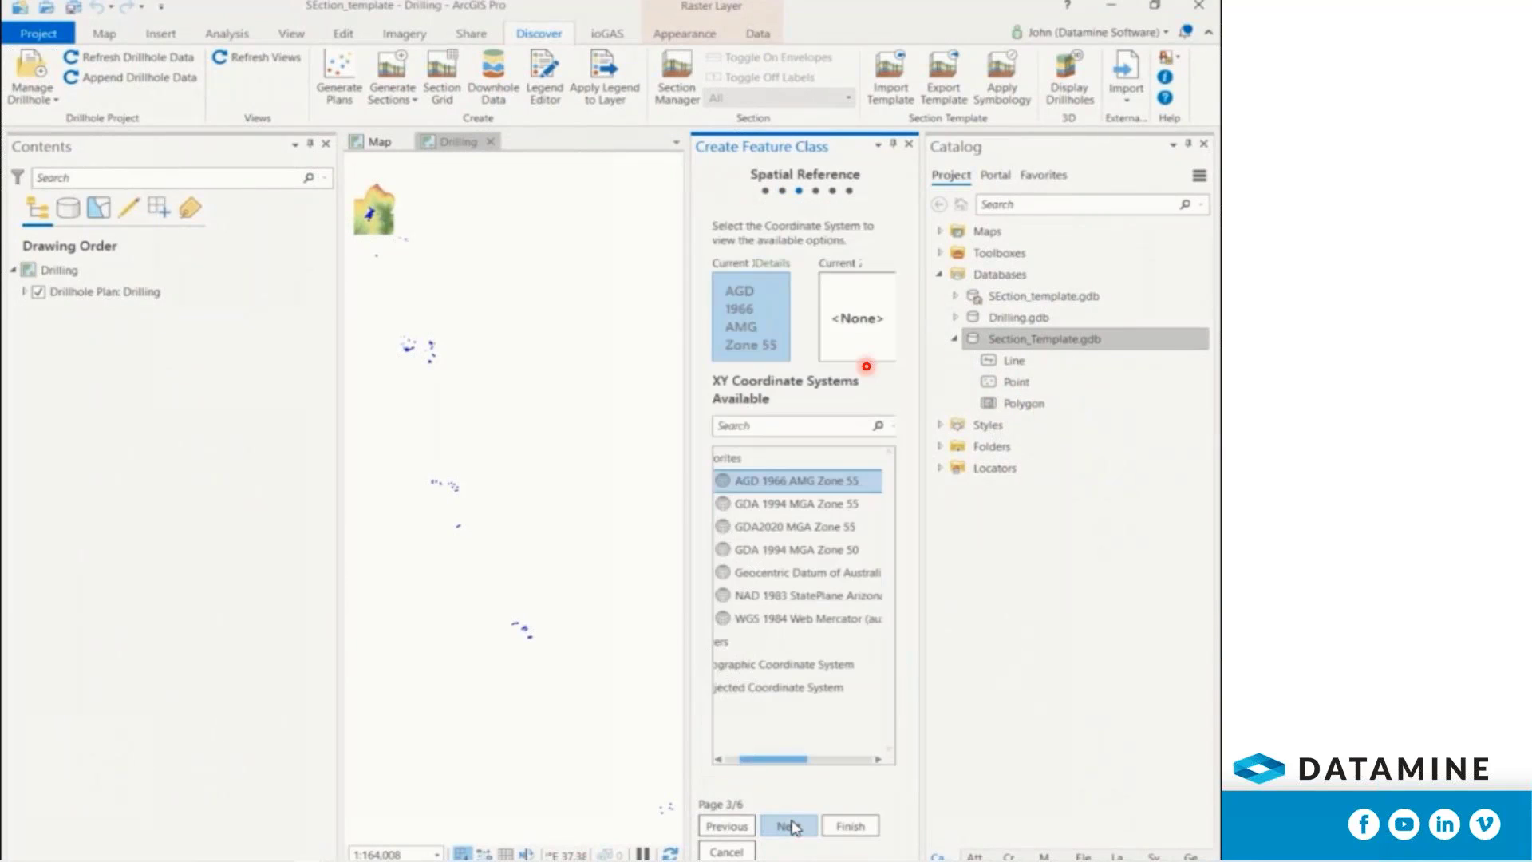
{"action": "left_click", "coordinate": [806, 827]}
{"action": "left_click", "coordinate": [788, 826]}
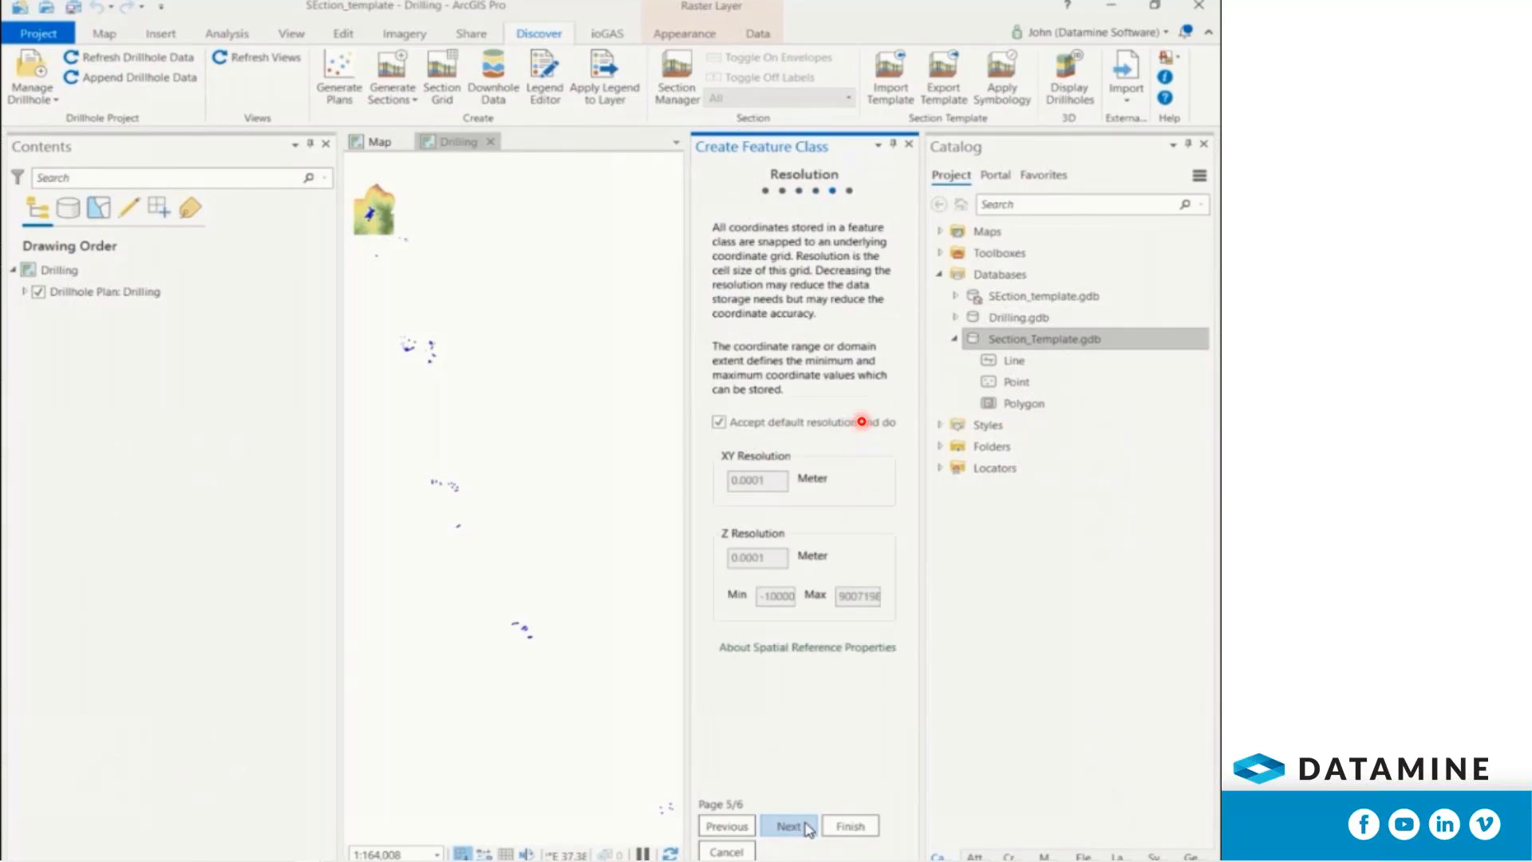
{"action": "left_click", "coordinate": [851, 827]}
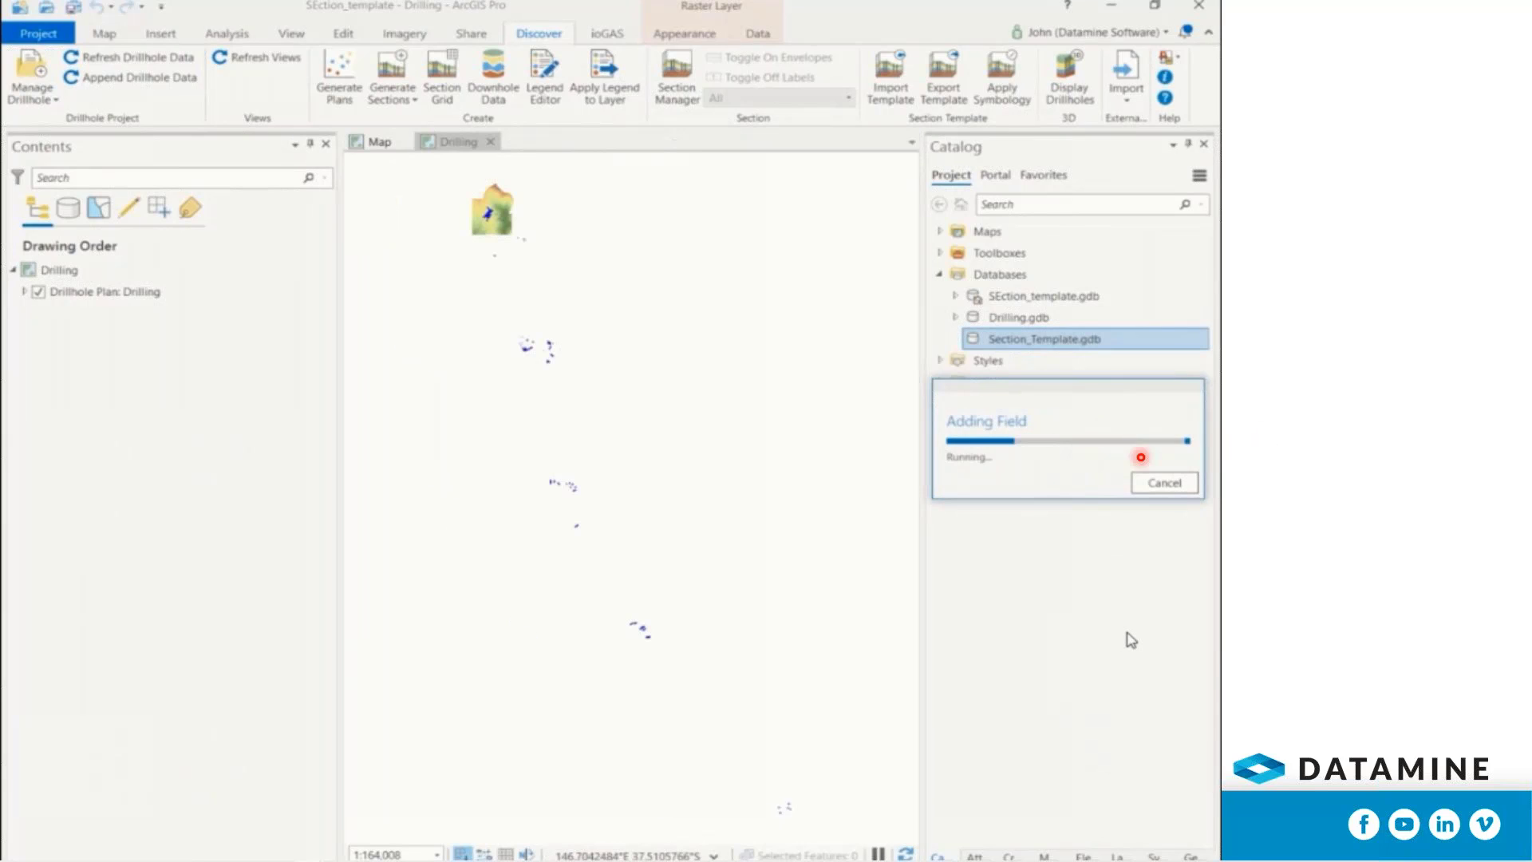
- Open the domains of Section_Template.gdb and add three text domains named Geology, Alteration and Line_Work
{"action": "right_click", "coordinate": [1006, 340]}
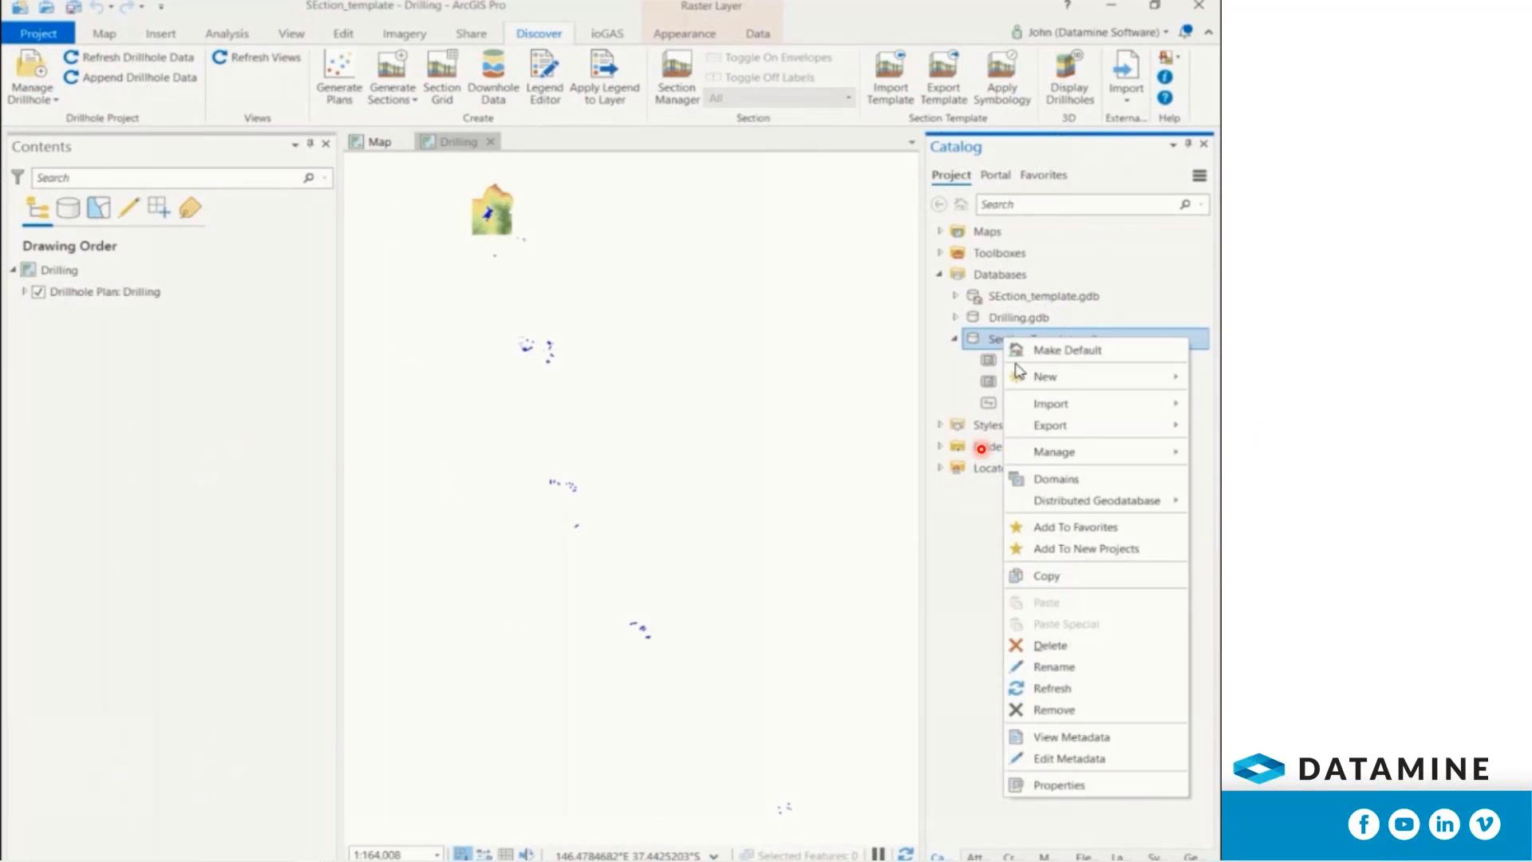
{"action": "mouse_move", "coordinate": [1022, 380]}
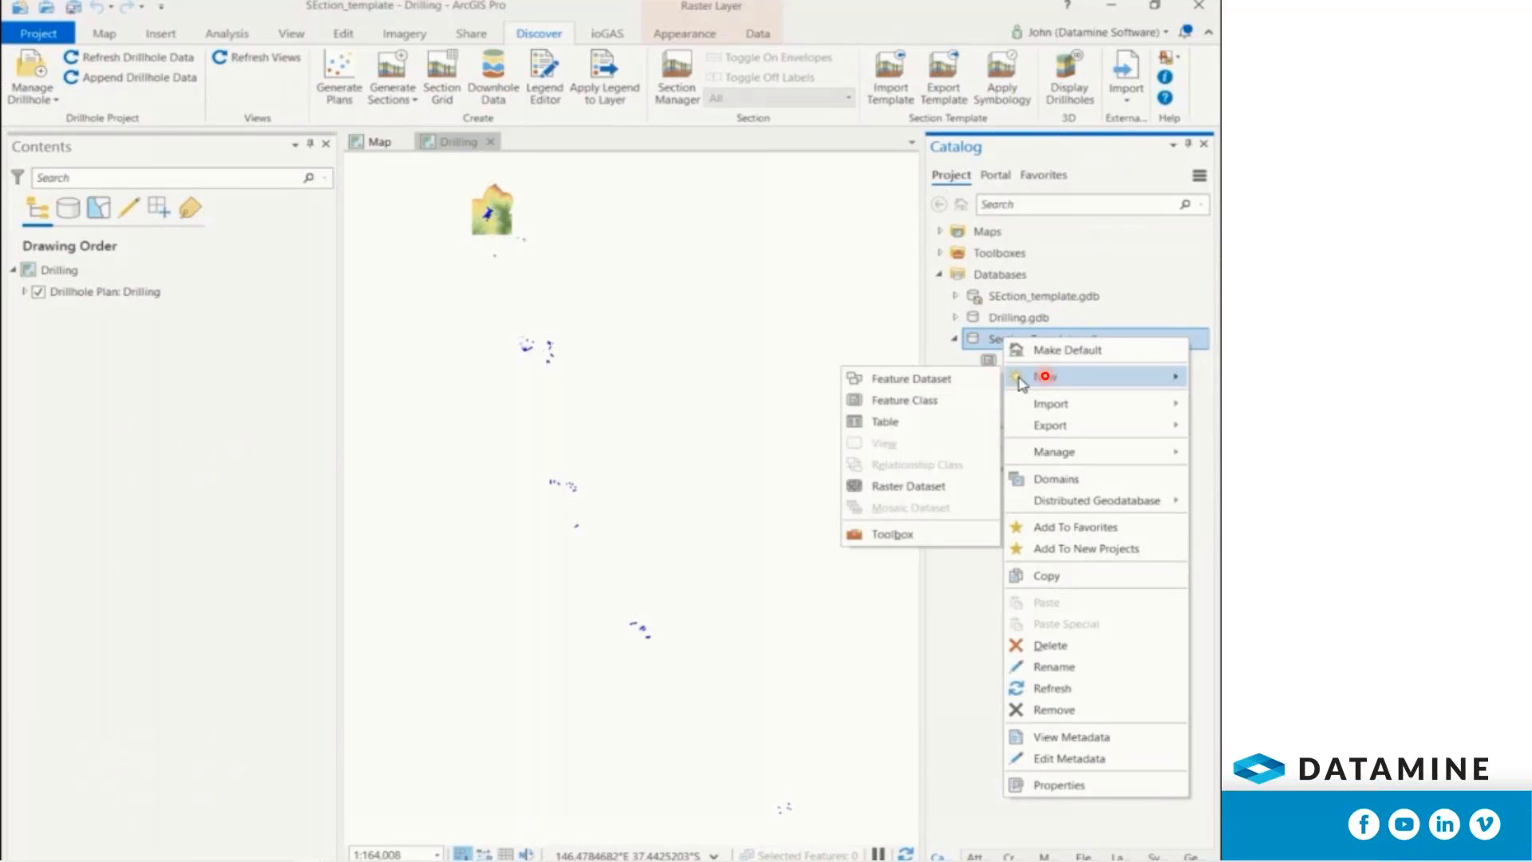
{"action": "left_click", "coordinate": [1054, 479]}
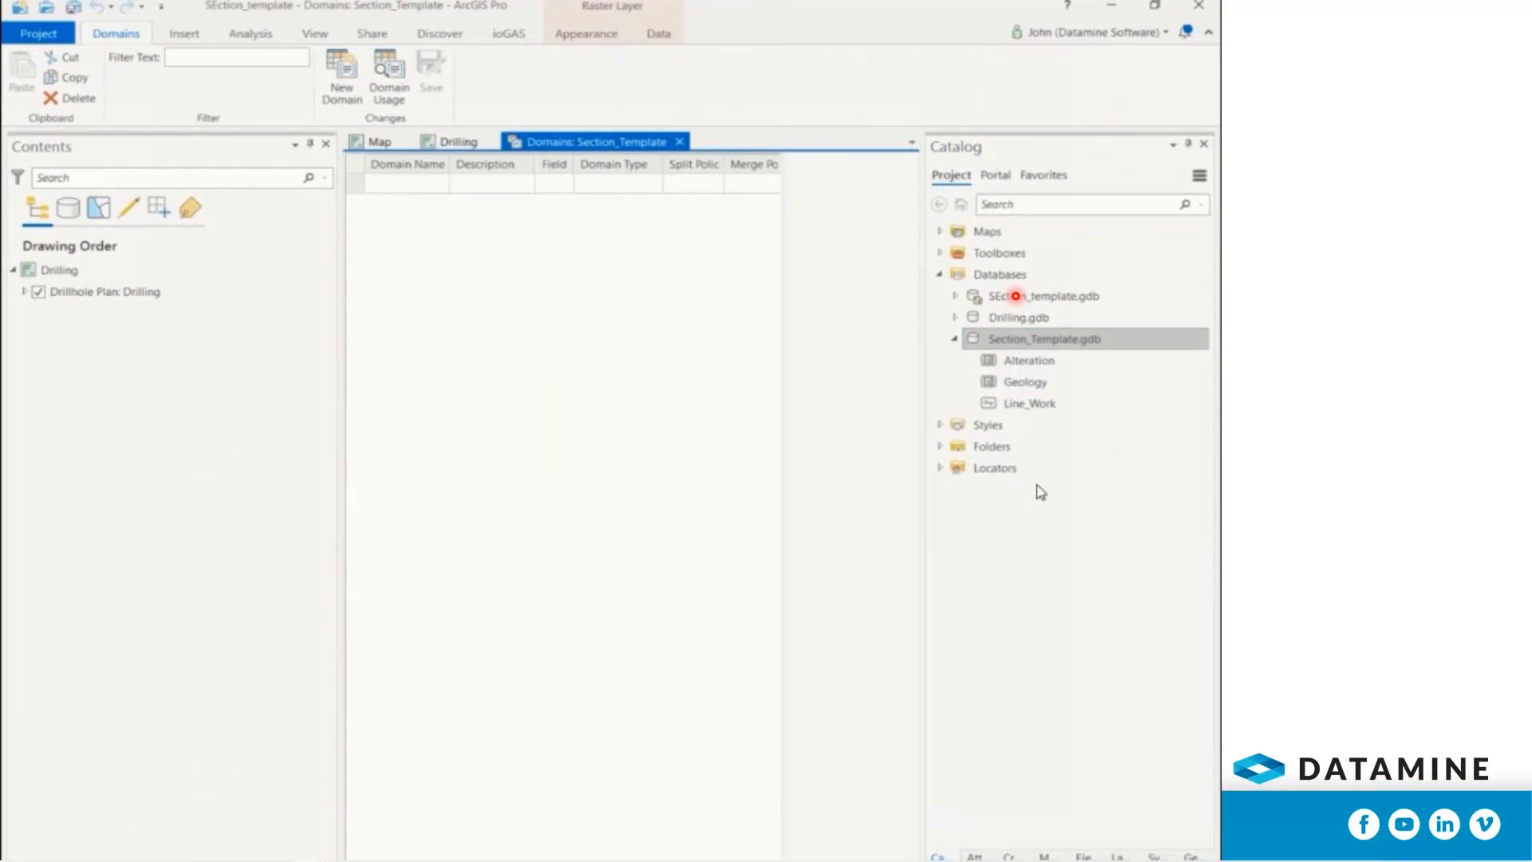
{"action": "left_click", "coordinate": [421, 184]}
{"action": "type", "text": "Geology"}
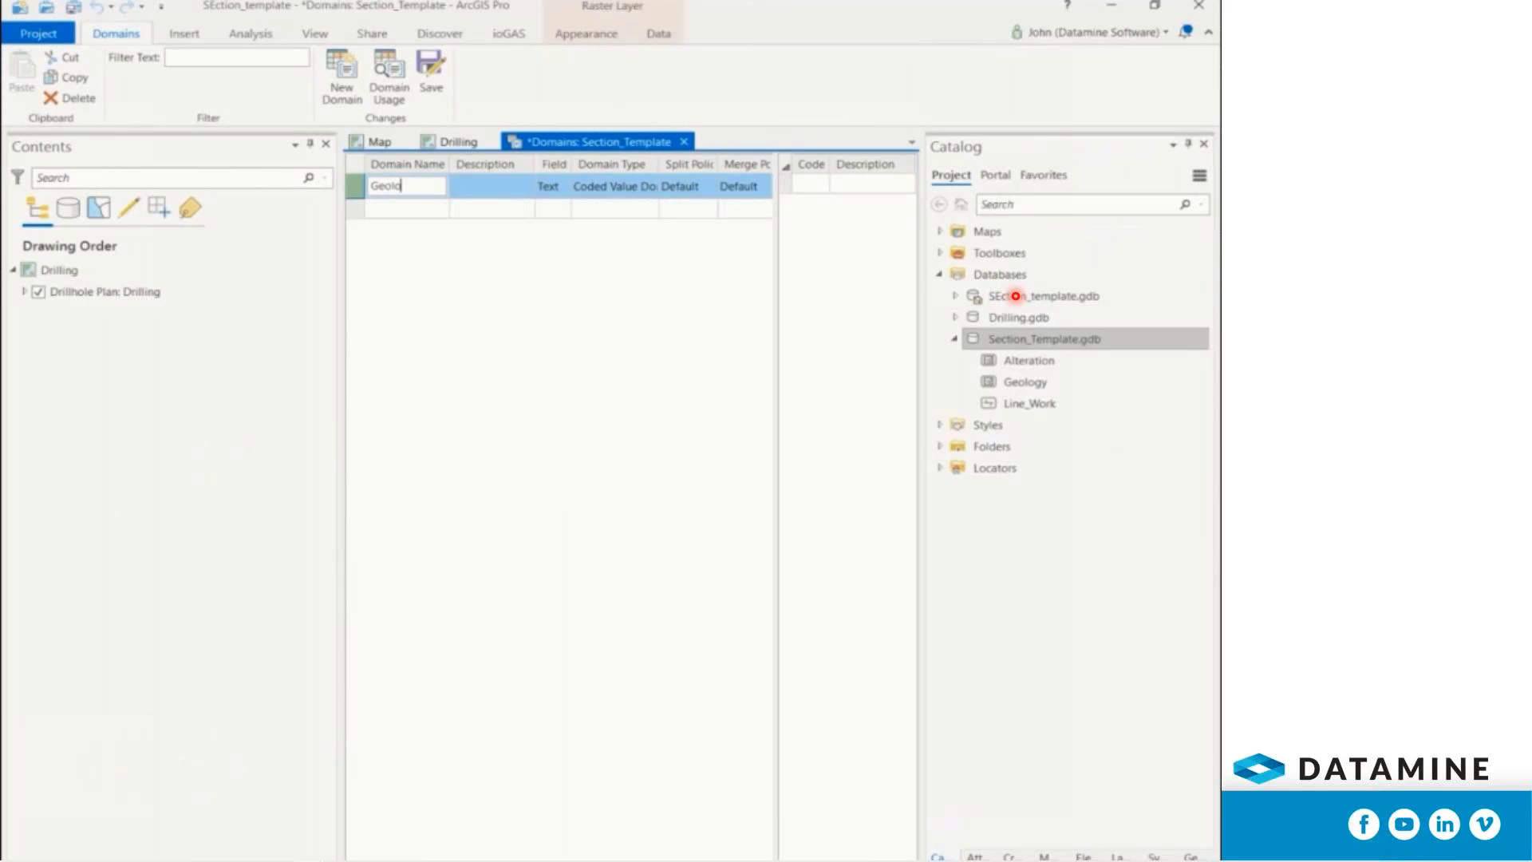
{"action": "left_click", "coordinate": [389, 208]}
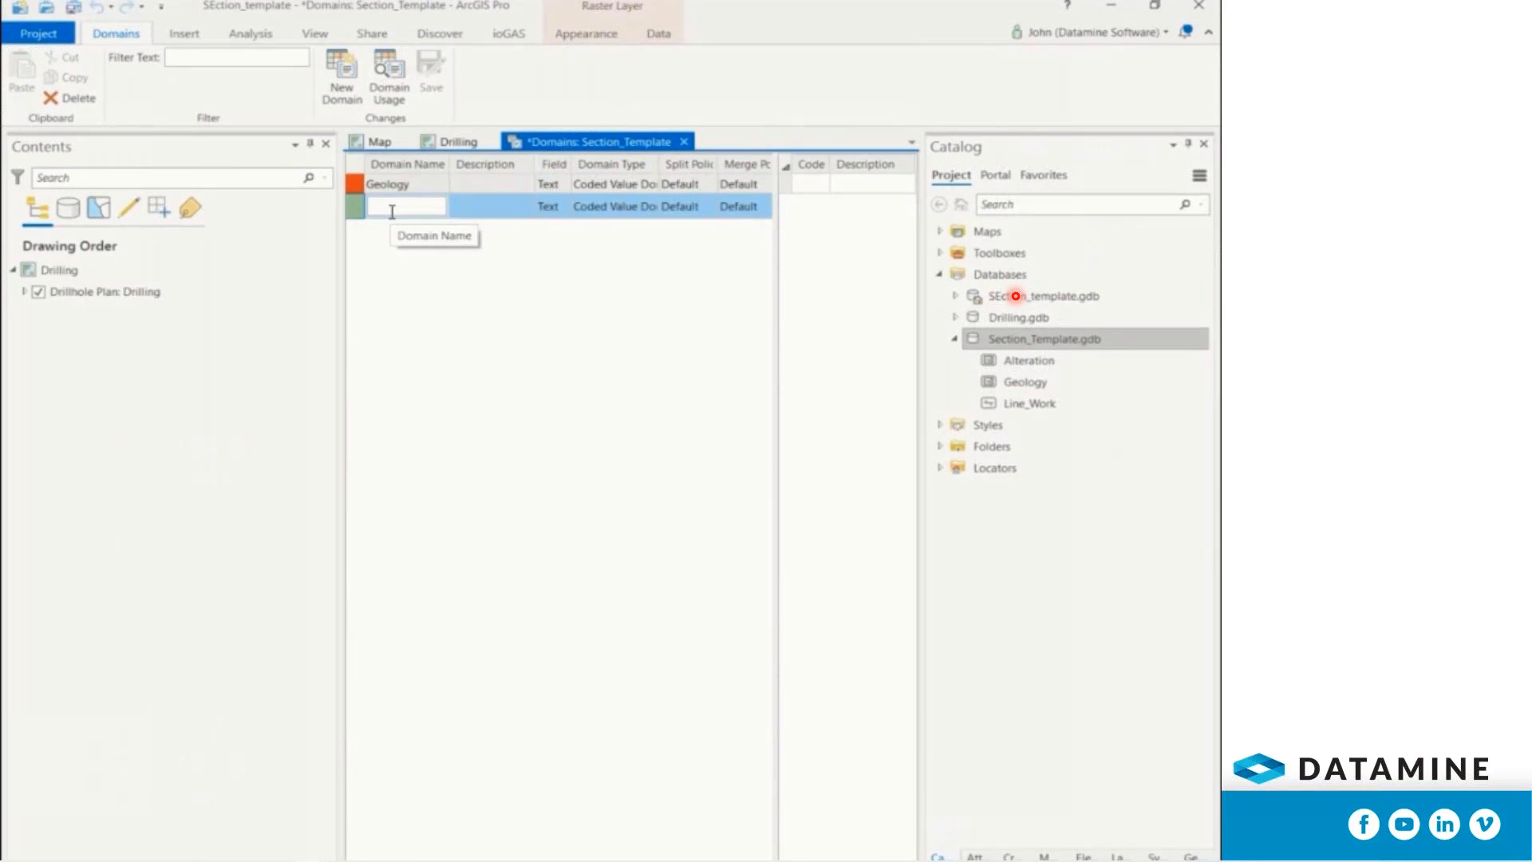
{"action": "type", "text": "Alteration"}
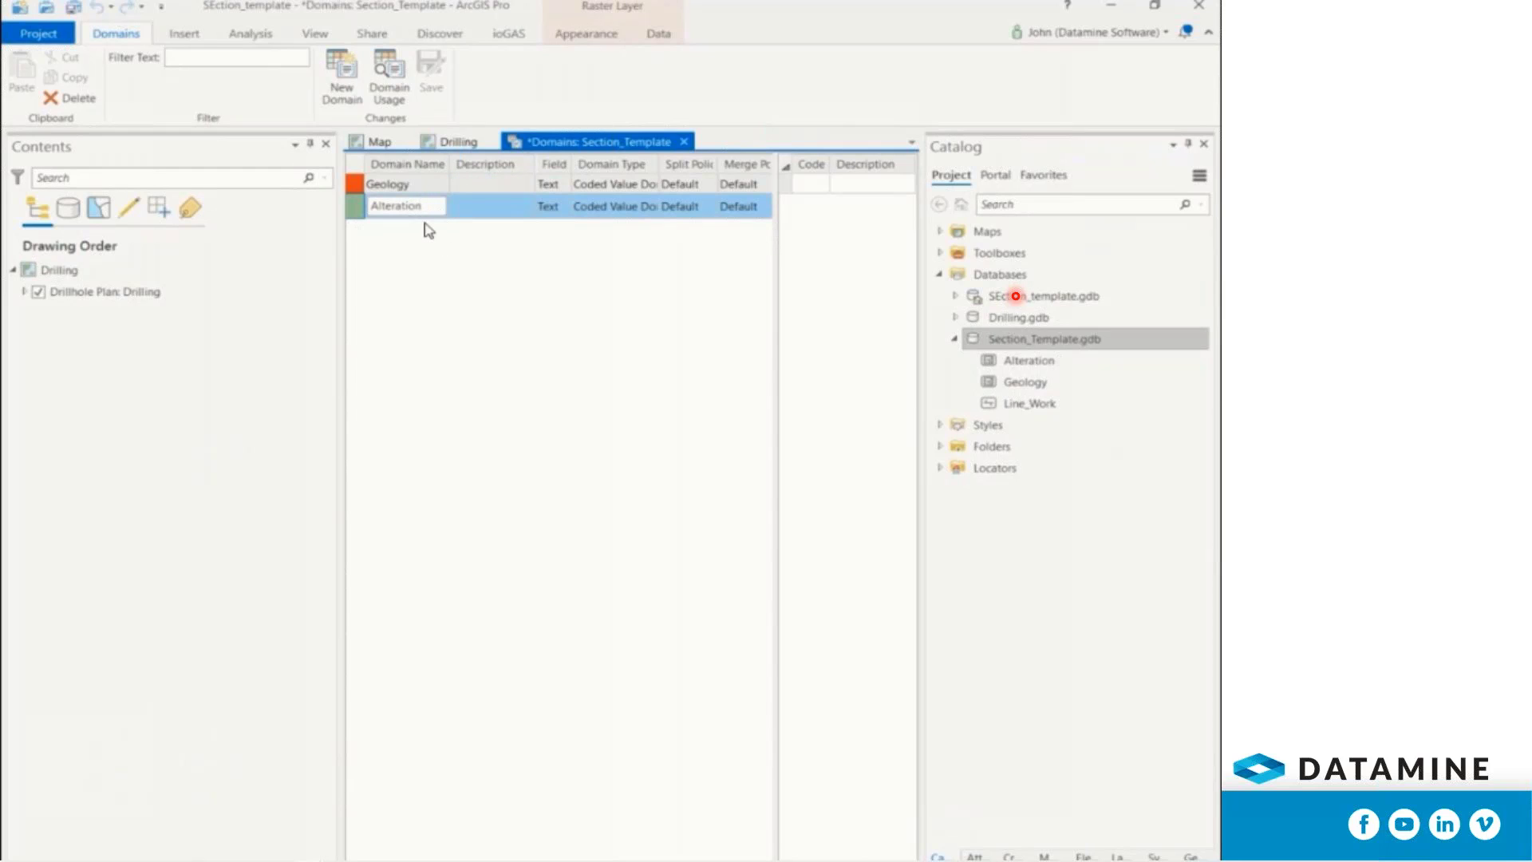
{"action": "left_click", "coordinate": [425, 264]}
{"action": "left_click", "coordinate": [369, 226]}
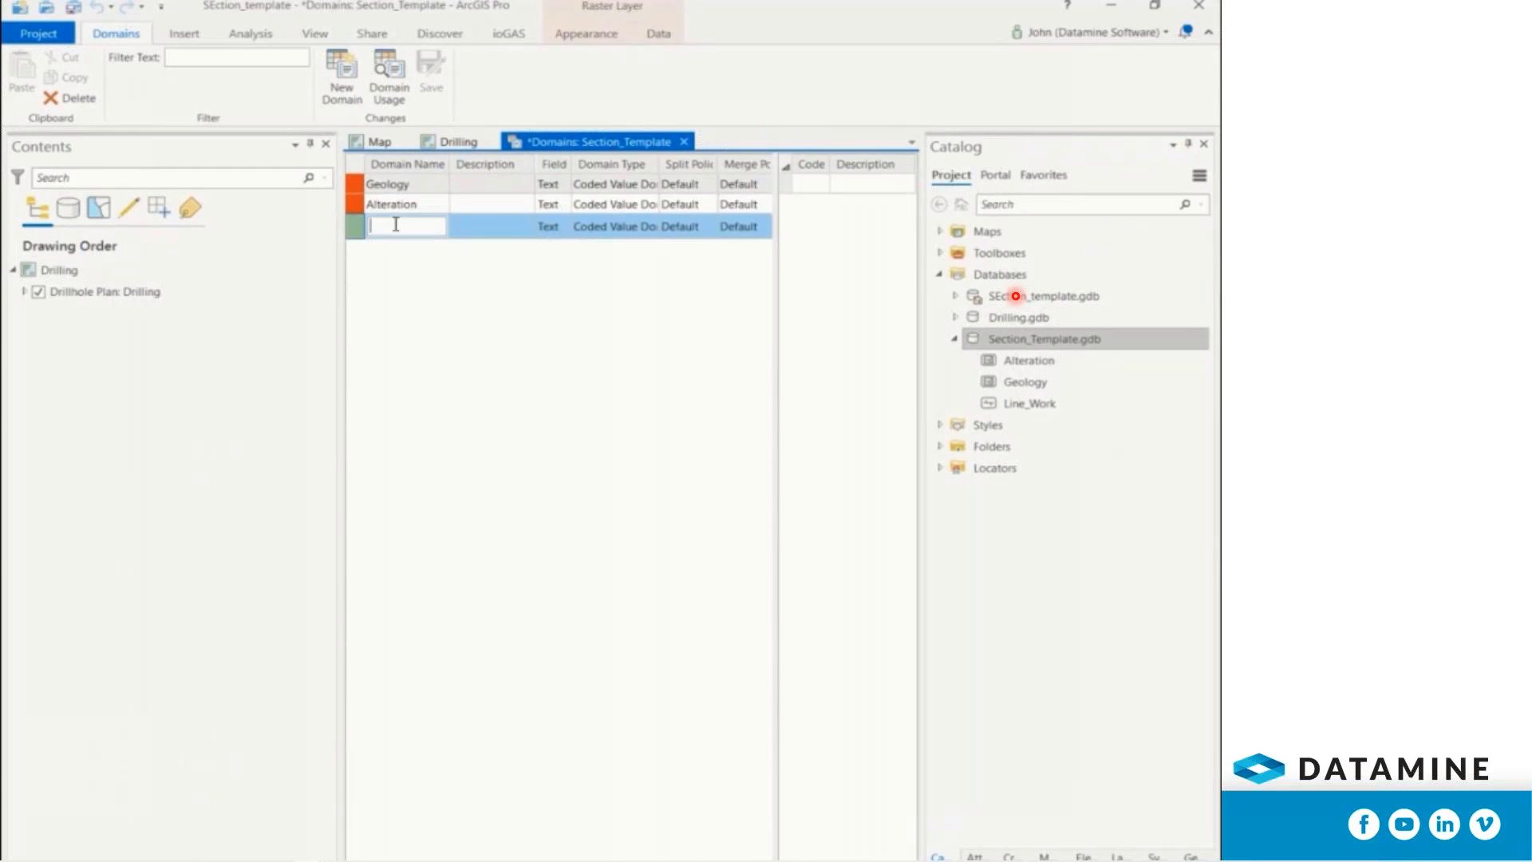
{"action": "type", "text": "Line_Work"}
- Give the Geology domain the coded values Granite, described as Granite, and LimeStone, described as Limestone
{"action": "left_click", "coordinate": [354, 184]}
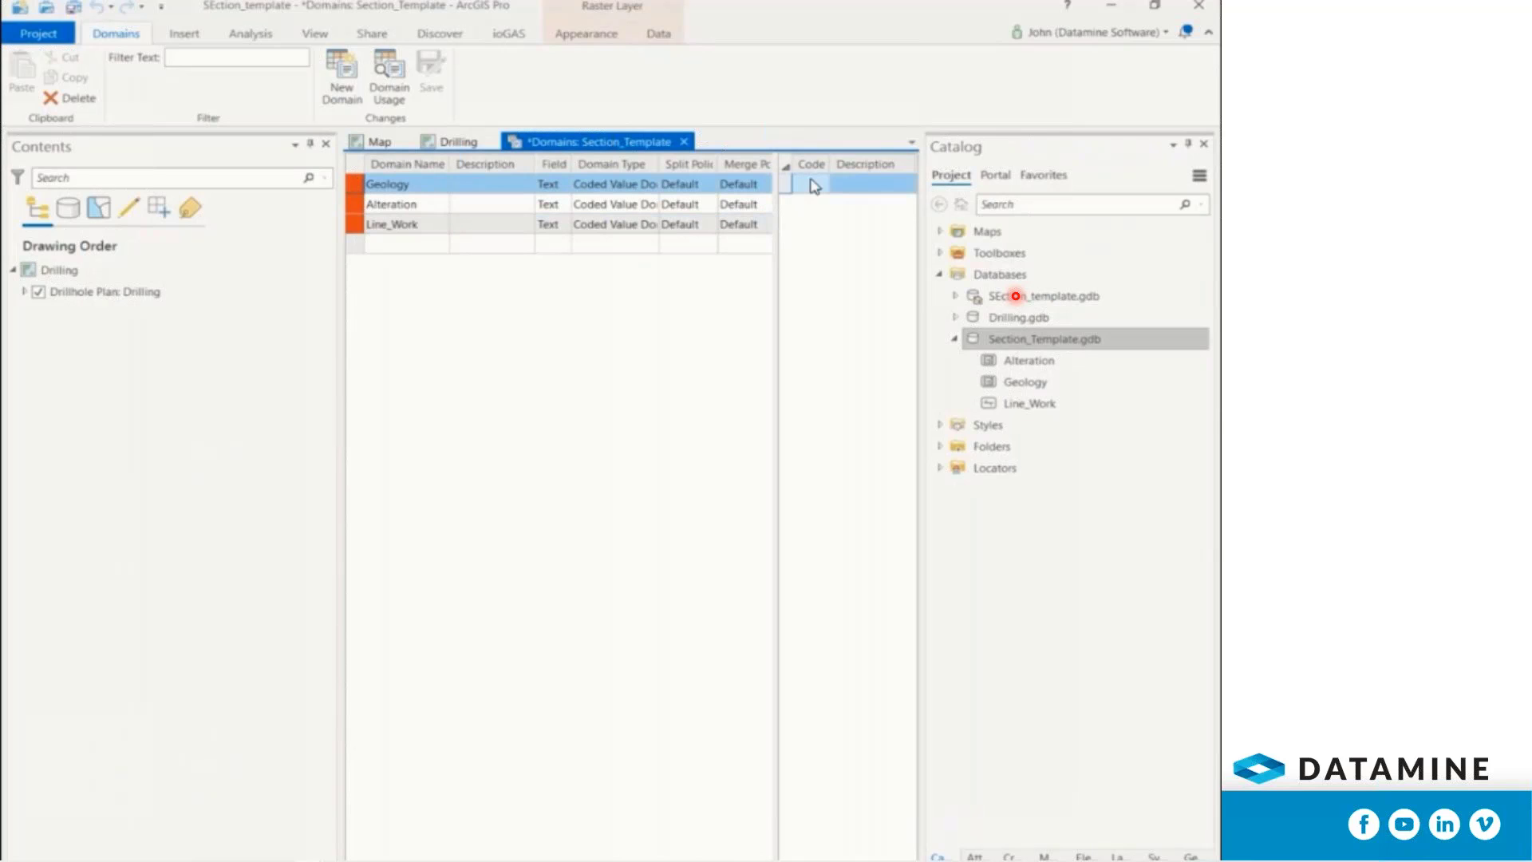
{"action": "left_click", "coordinate": [812, 182]}
{"action": "type", "text": "Granite"}
{"action": "key", "text": "Tab"}
{"action": "left_click", "coordinate": [809, 205]}
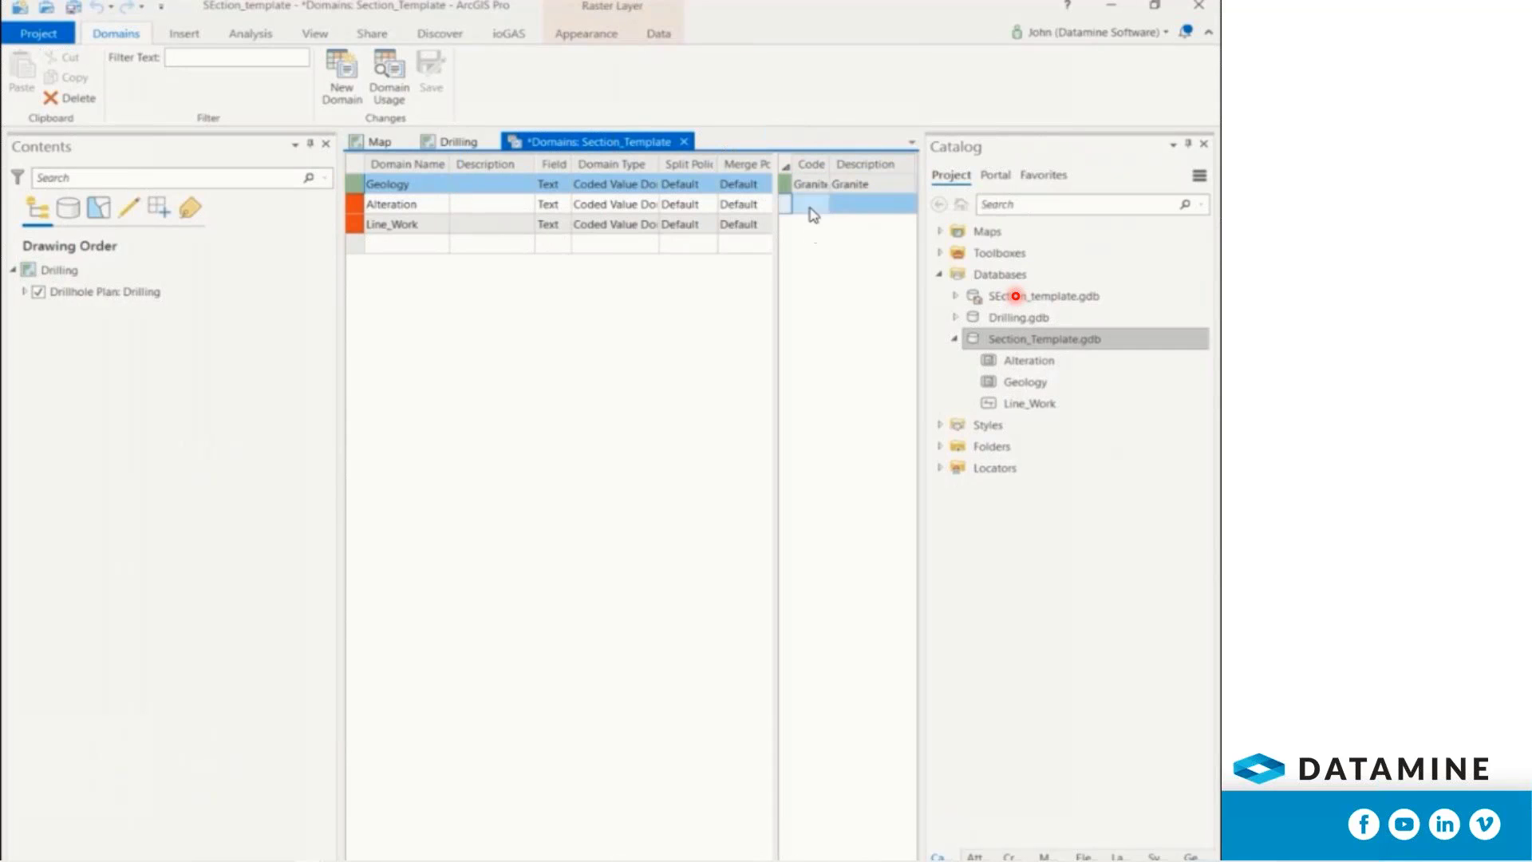
{"action": "type", "text": "LimeStone"}
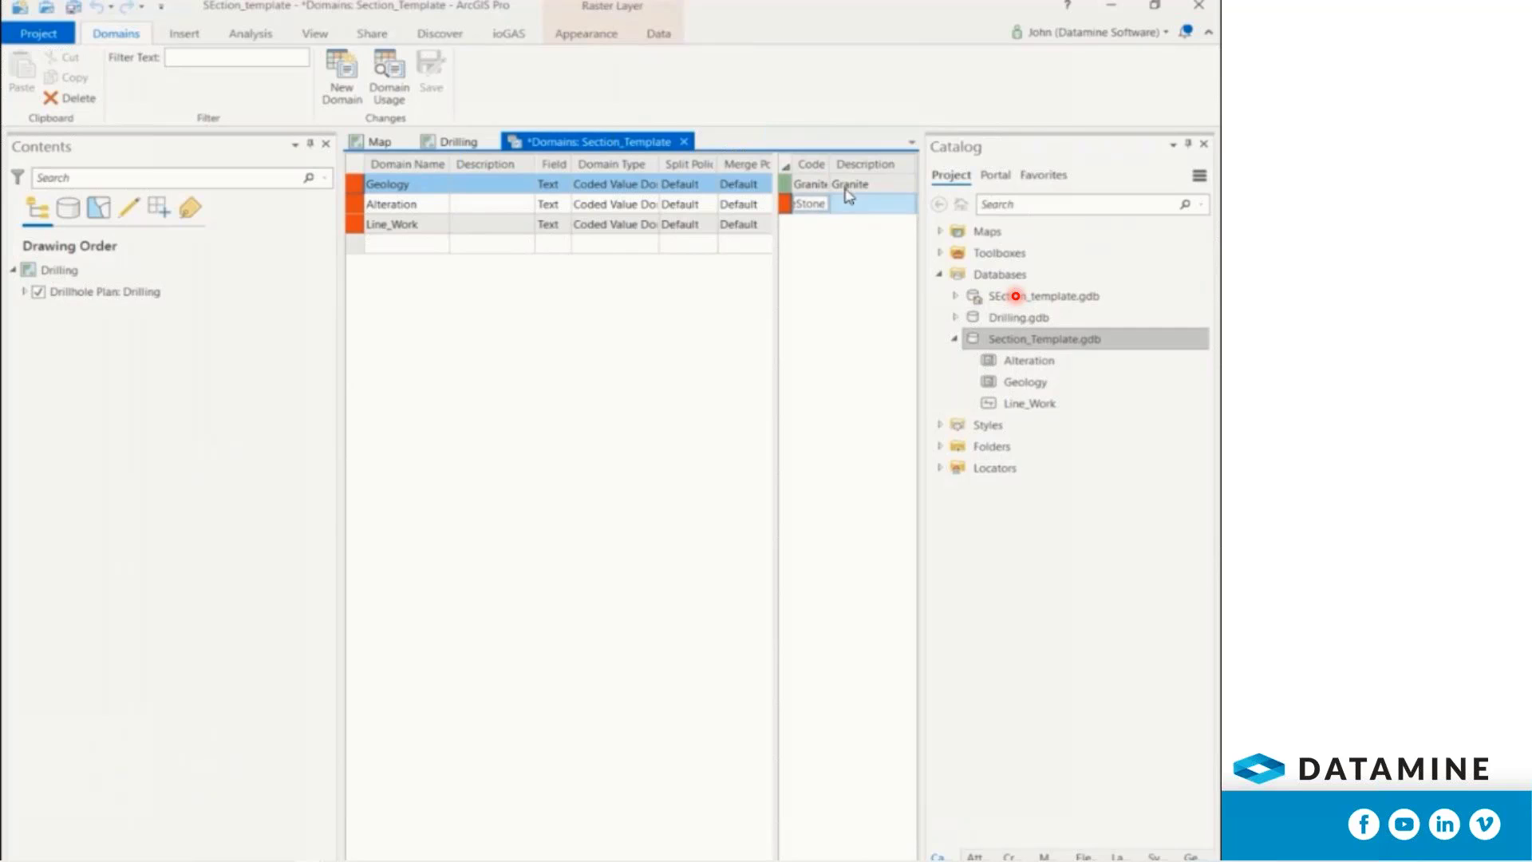
{"action": "left_click", "coordinate": [855, 202]}
{"action": "type", "text": "Li"}
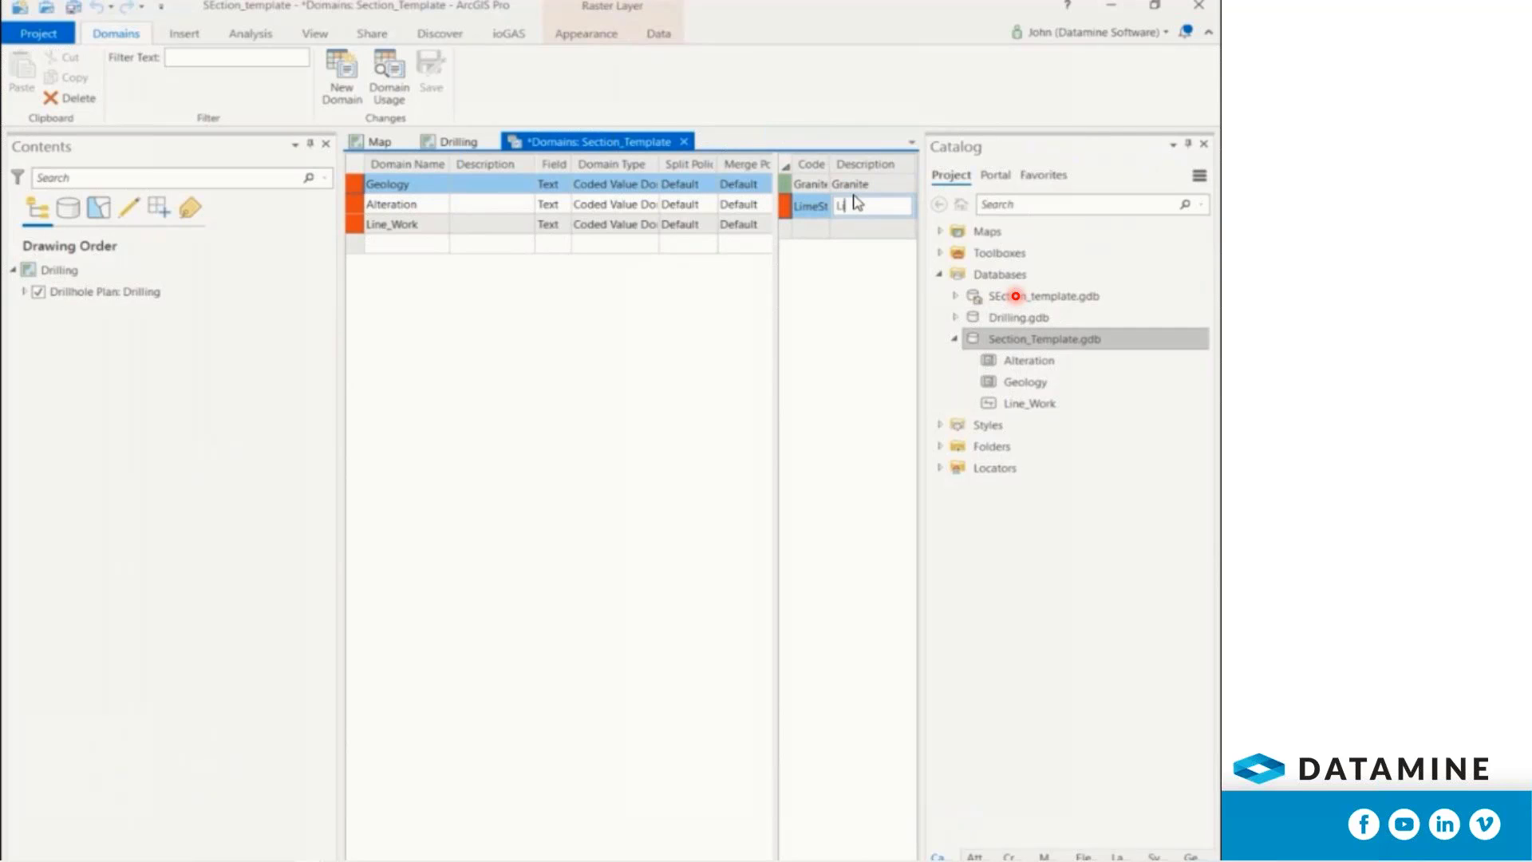
{"action": "type", "text": "mestone"}
{"action": "key", "text": "Return"}
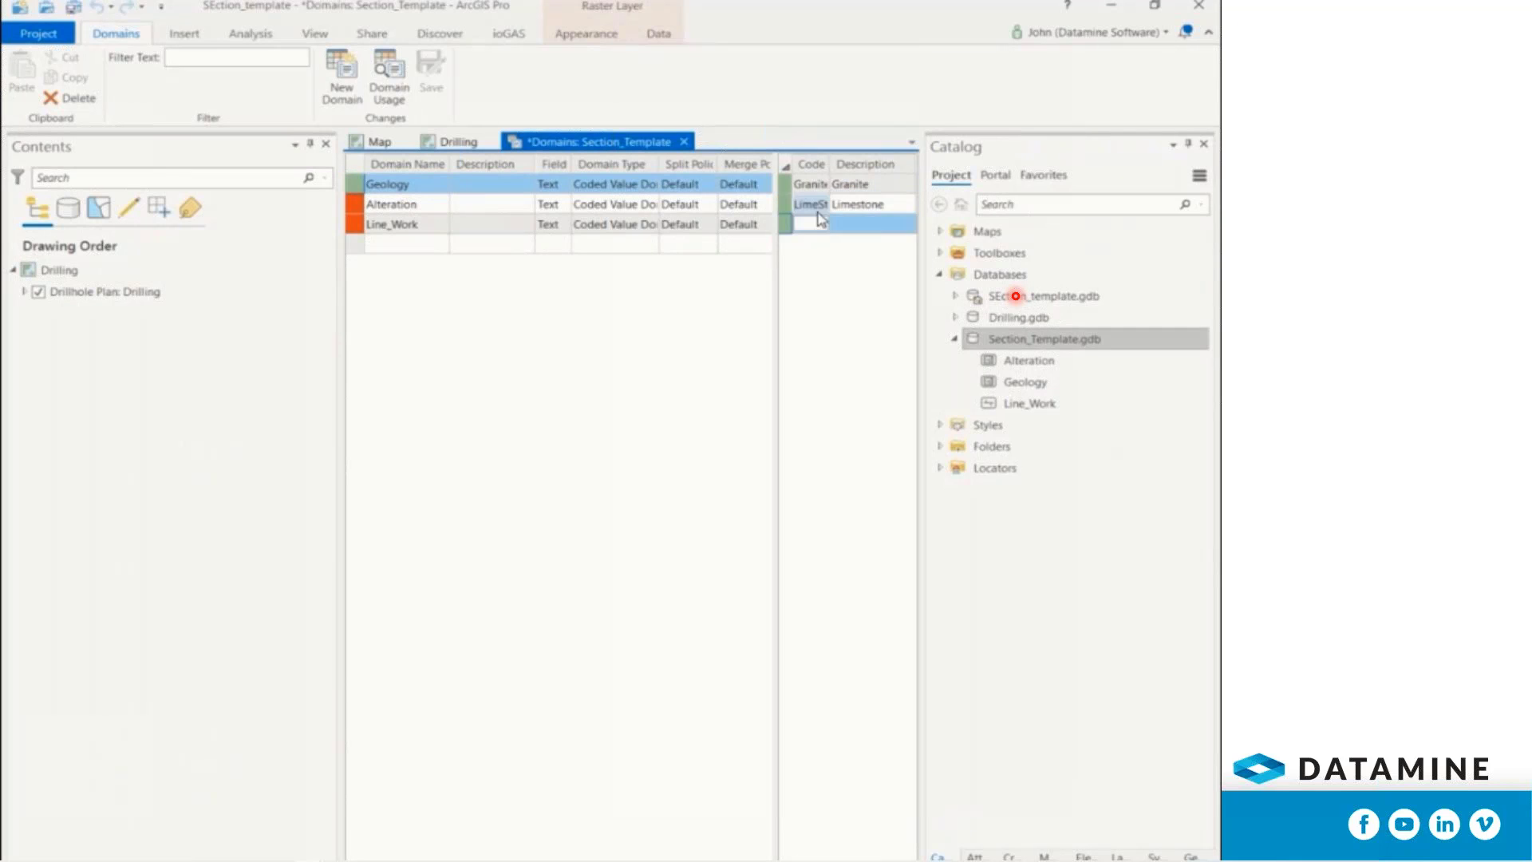
- Correct the capitalization of the Limestone code and add a Sandstone code with the description Sandstone
{"action": "left_click", "coordinate": [819, 203]}
{"action": "left_click", "coordinate": [816, 222]}
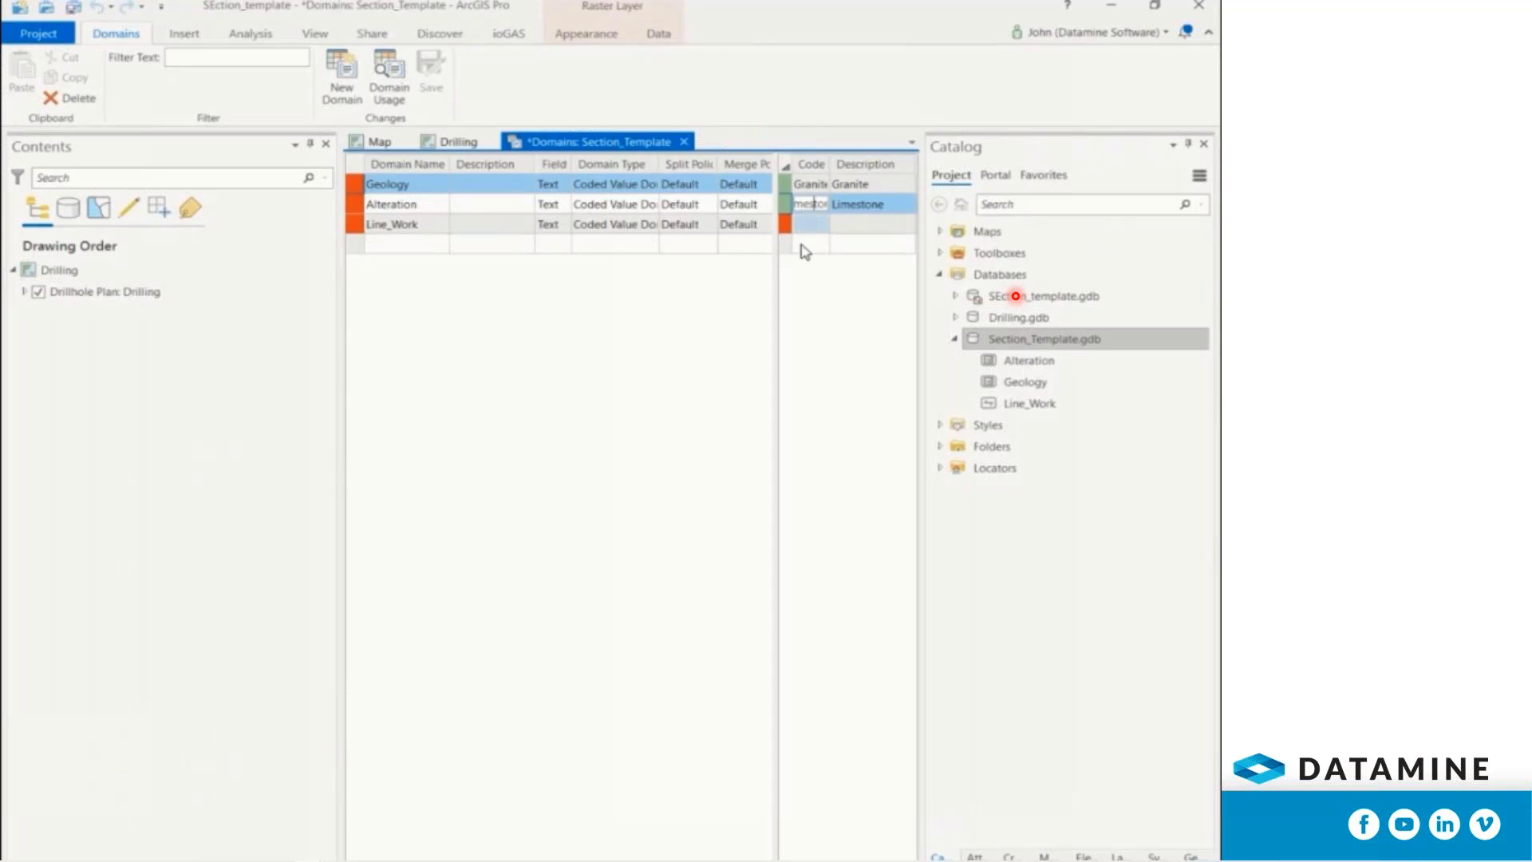
{"action": "type", "text": "Sandstone"}
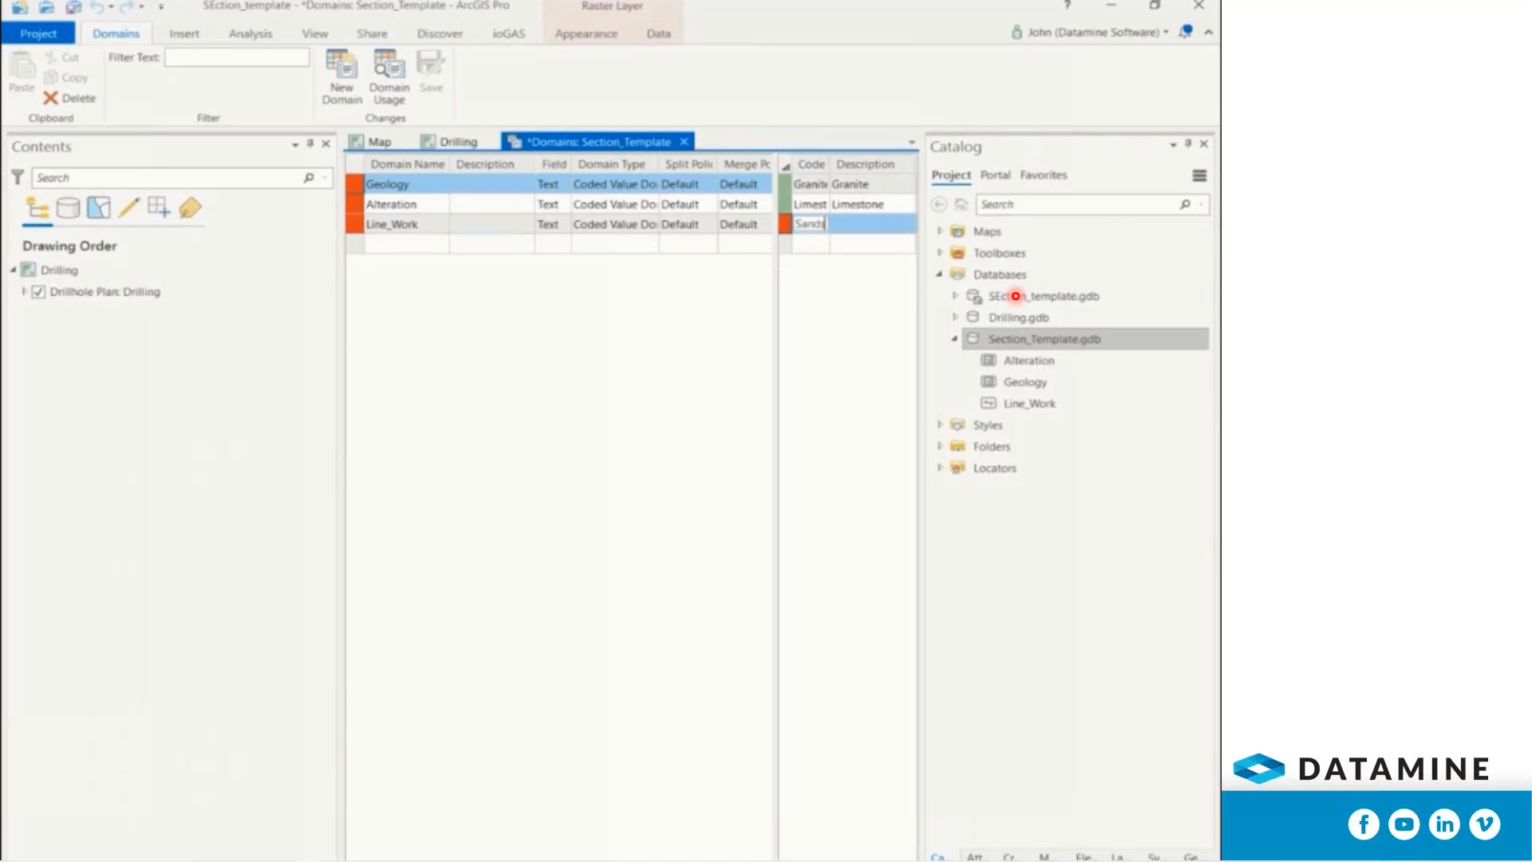
{"action": "left_click", "coordinate": [864, 225]}
{"action": "type", "text": "Sandstone"}
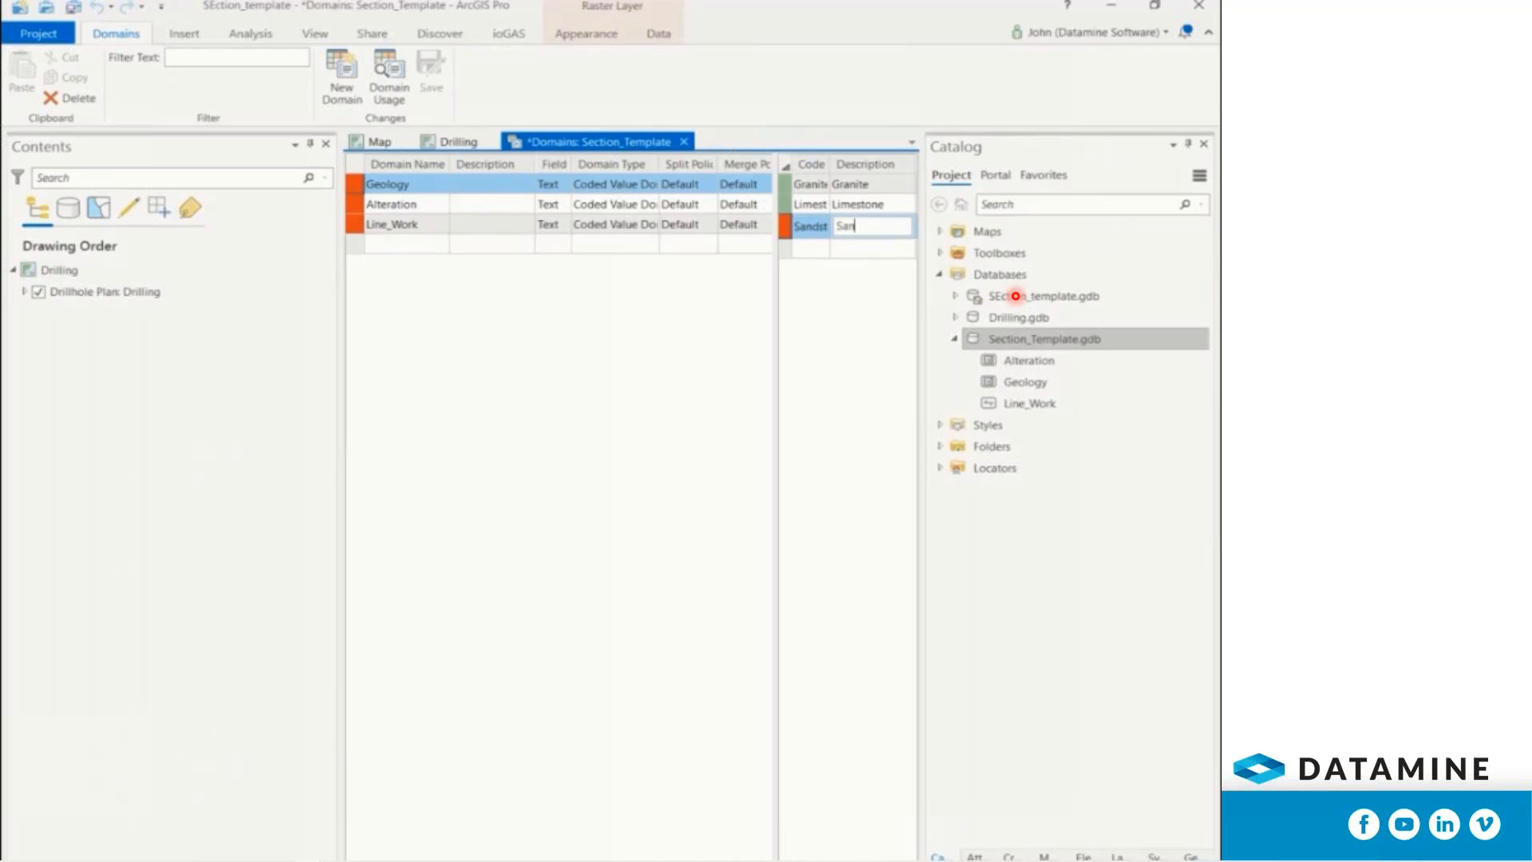
{"action": "left_click", "coordinate": [784, 251]}
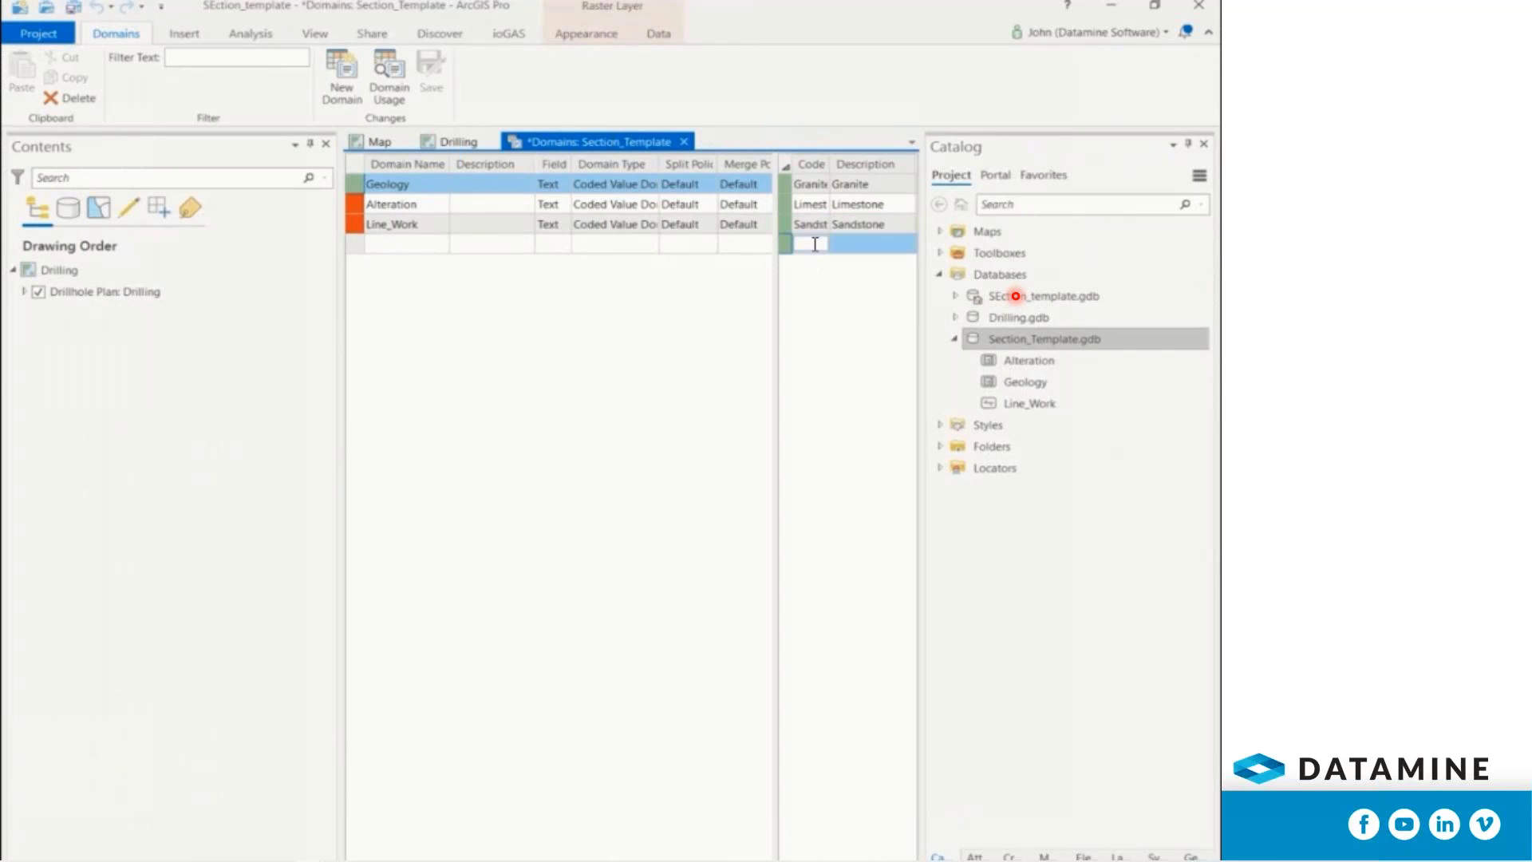
- Add a Basalt code with the description Basalt to the Geology domain, then select the Alteration domain
{"action": "type", "text": "Baslat"}
{"action": "key", "text": "BackSpace"}
{"action": "key", "text": "BackSpace"}
{"action": "key", "text": "BackSpace"}
{"action": "type", "text": "alt"}
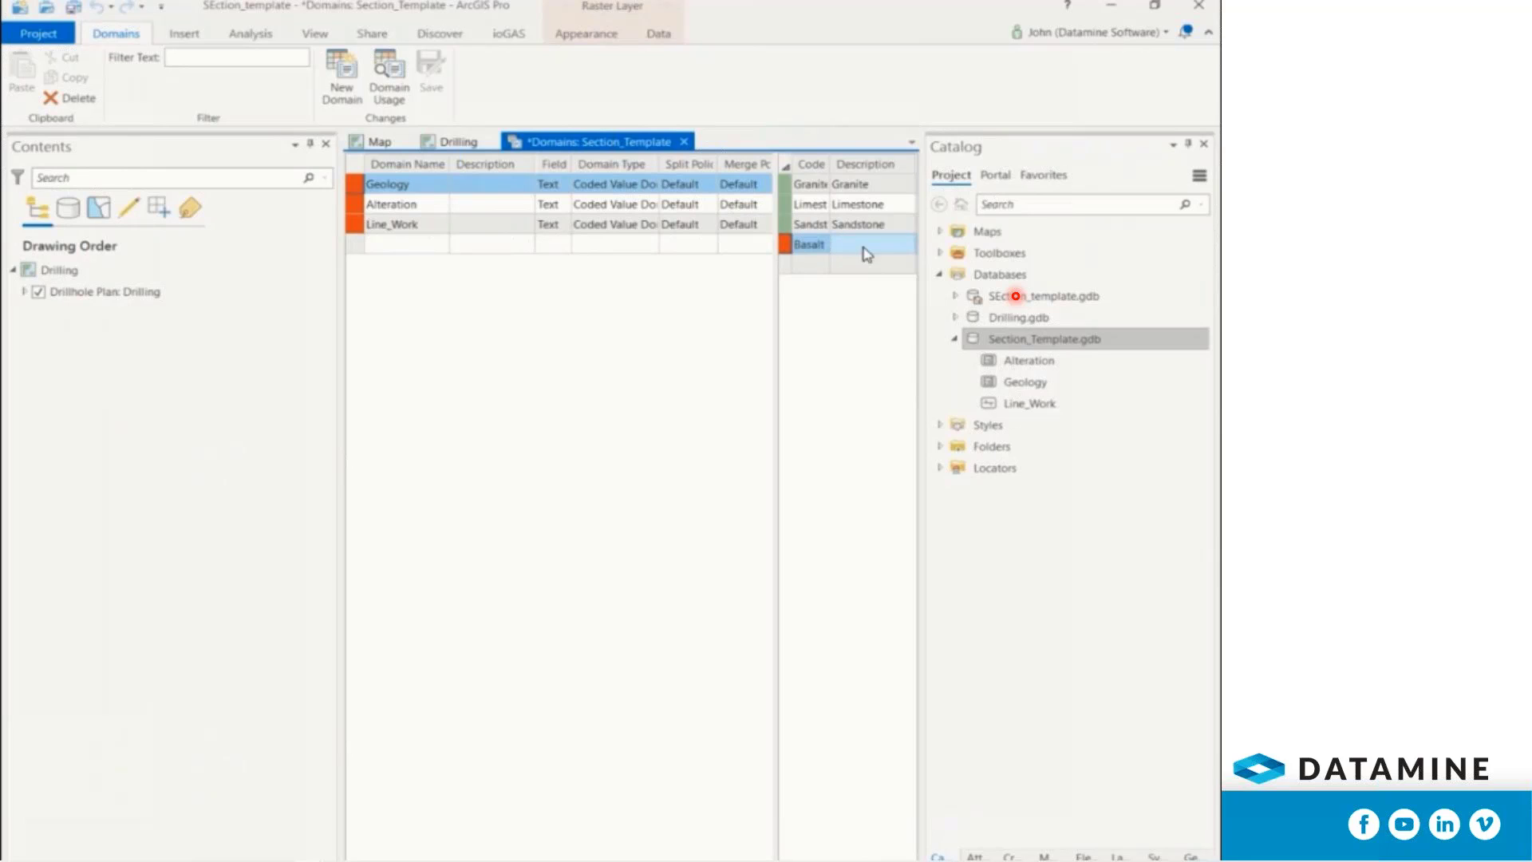
{"action": "left_click", "coordinate": [866, 247]}
{"action": "type", "text": "Basalt"}
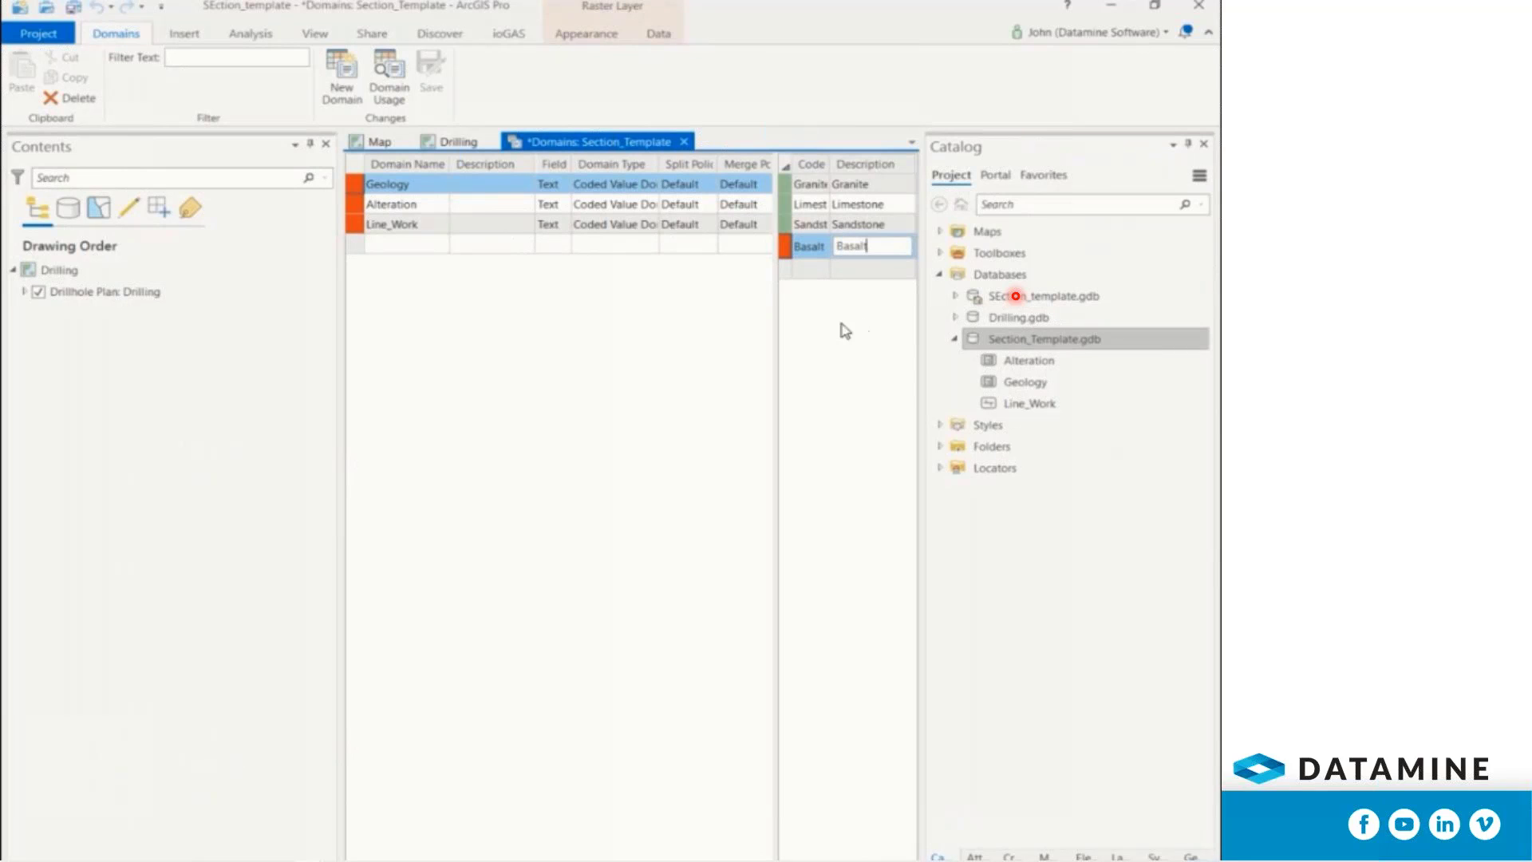
{"action": "left_click", "coordinate": [829, 267]}
{"action": "left_click", "coordinate": [356, 205]}
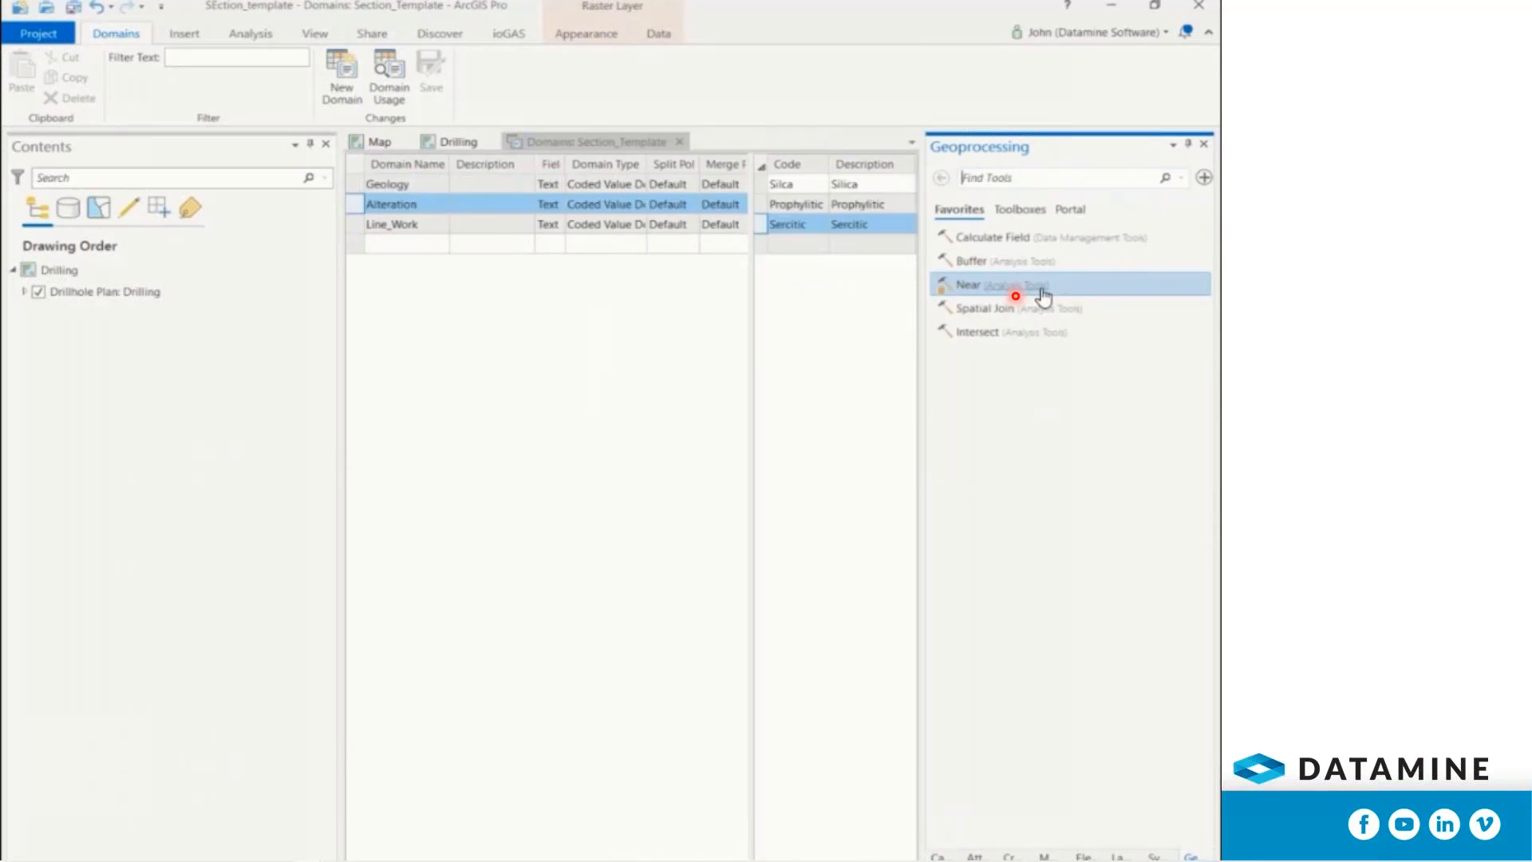
- Search the geoprocessing tools for "domain" and find the Assign Domain To Field tool
{"action": "type", "text": "domain"}
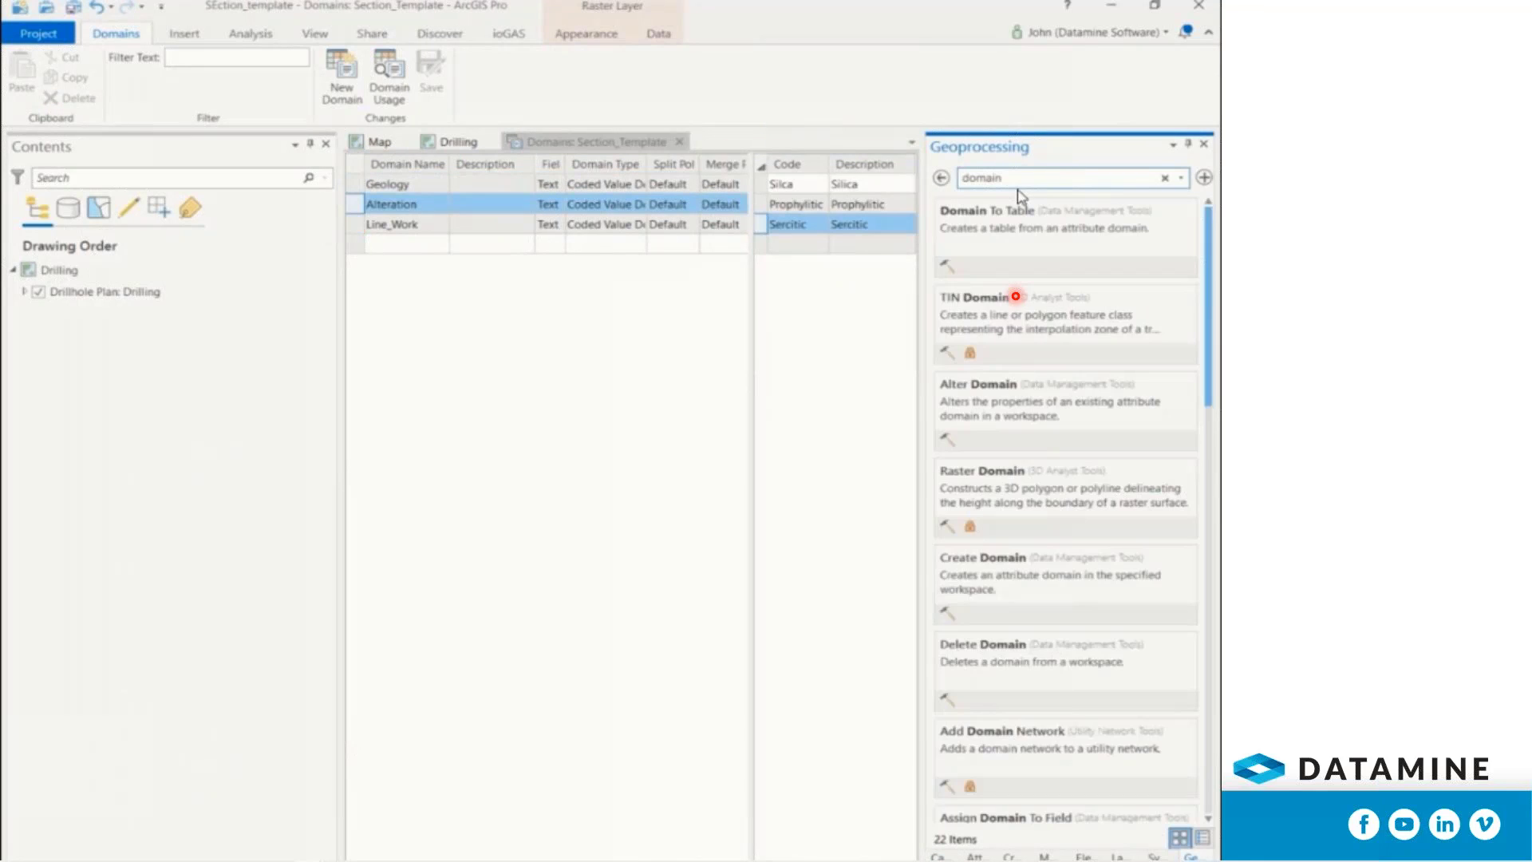
{"action": "scroll", "coordinate": [1034, 447], "scroll_direction": "down", "scroll_amount": 1}
{"action": "scroll", "coordinate": [1035, 449], "scroll_direction": "down", "scroll_amount": 2}
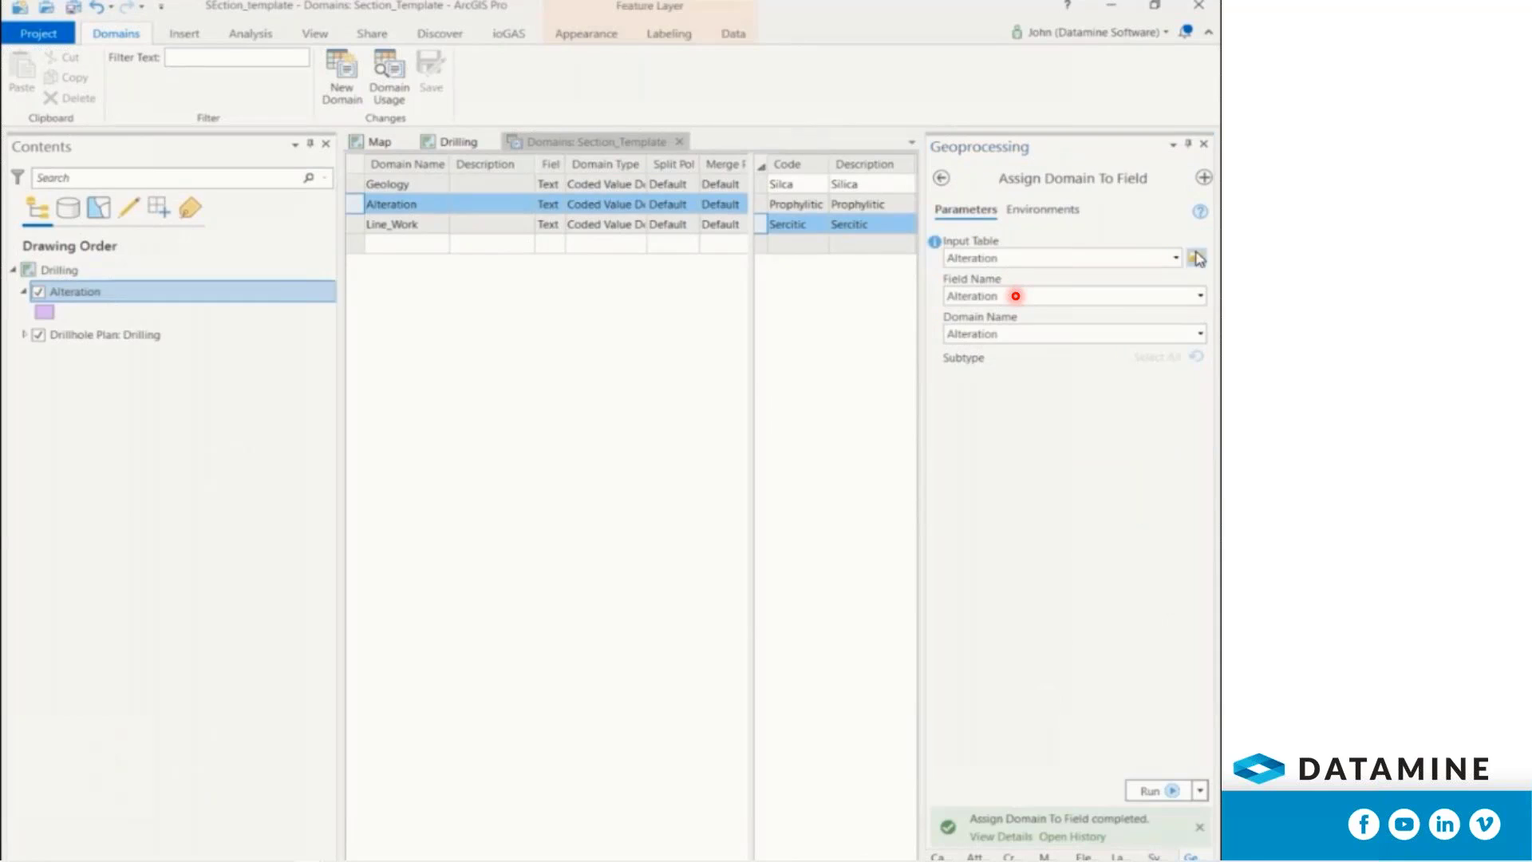
- Set Assign Domain To Field to use the Geology domain for the Geology field of the Geology feature class
{"action": "left_click", "coordinate": [1196, 258]}
{"action": "left_click", "coordinate": [391, 328]}
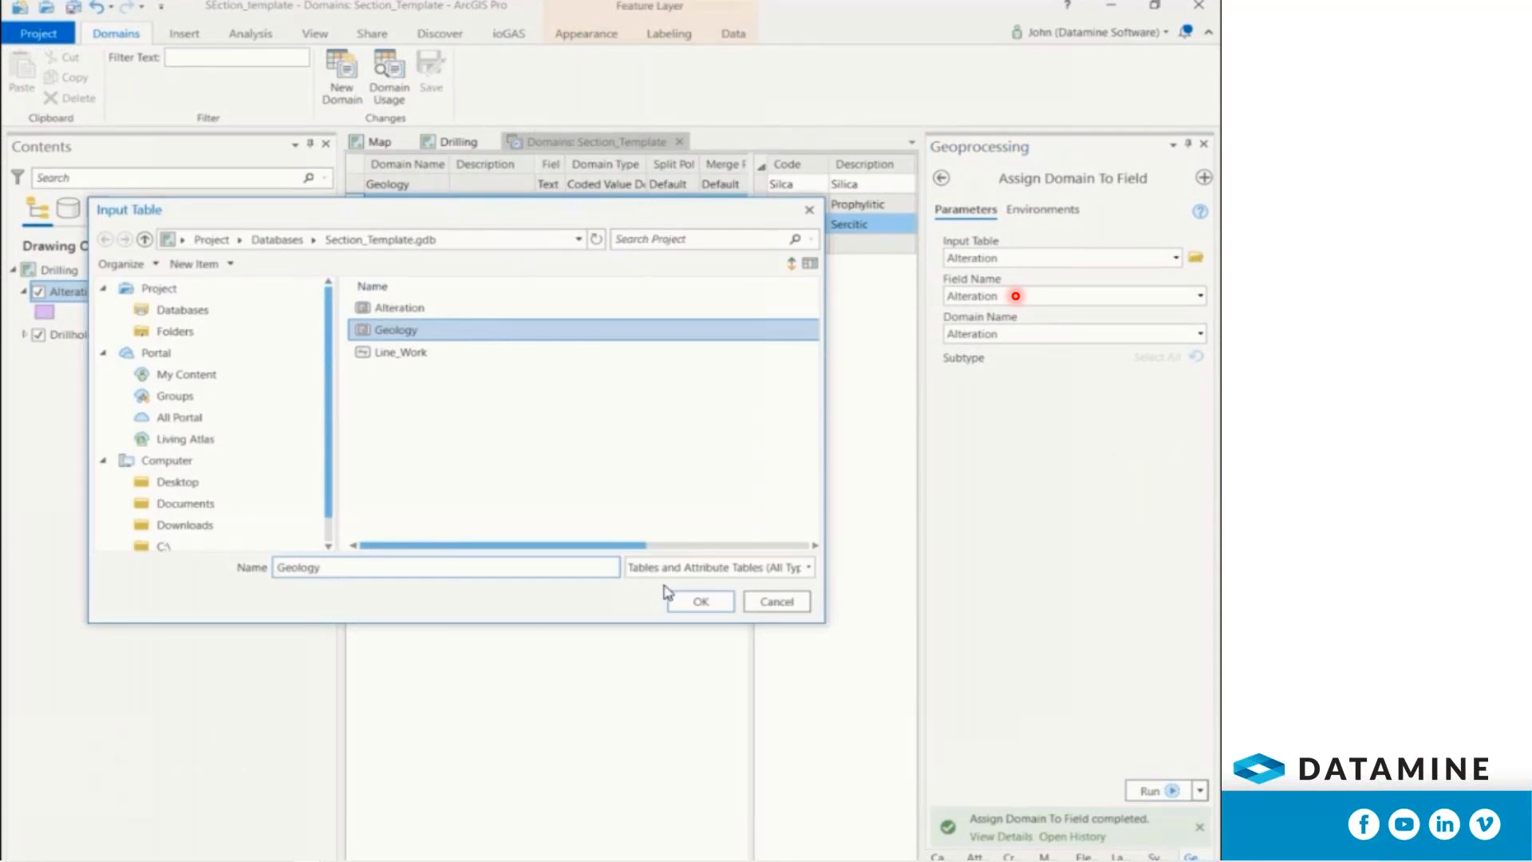
{"action": "left_click", "coordinate": [701, 600]}
{"action": "left_click", "coordinate": [1199, 296]}
{"action": "left_click", "coordinate": [1169, 357]}
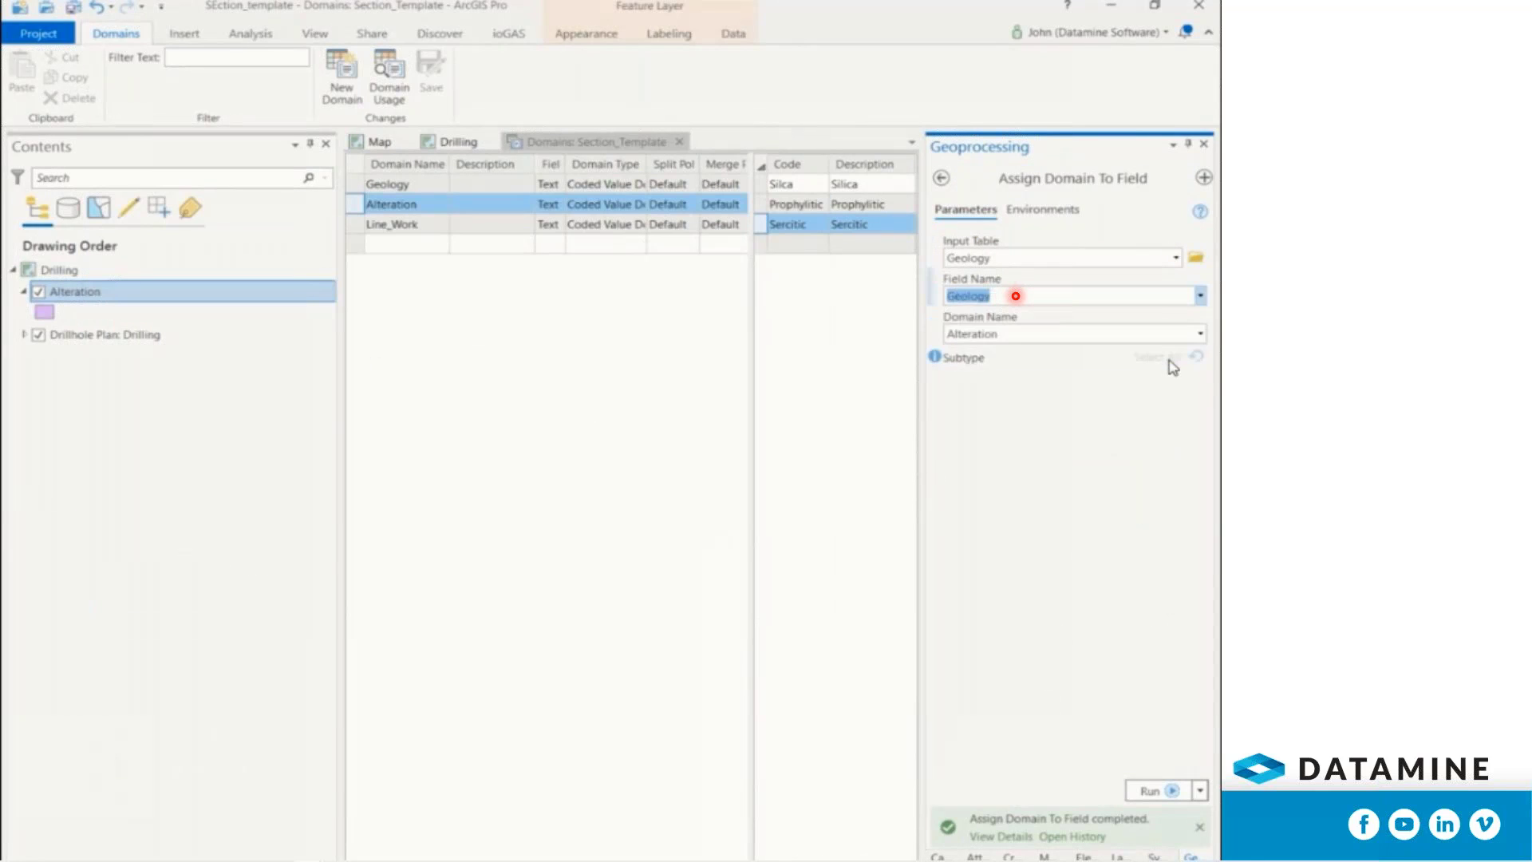
{"action": "left_click", "coordinate": [1200, 333]}
{"action": "left_click", "coordinate": [1181, 376]}
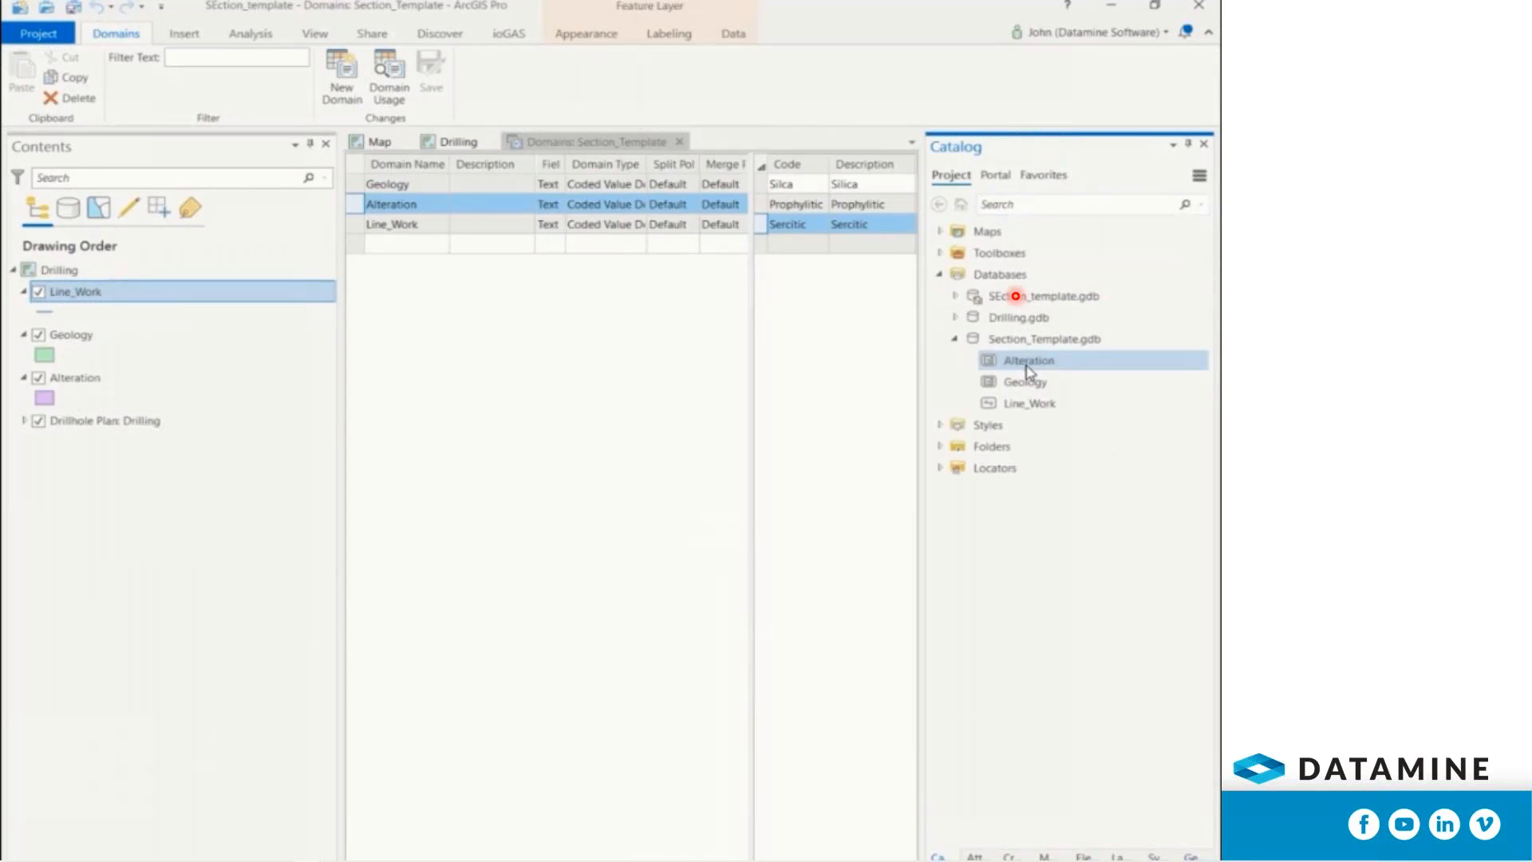
- Open the field design of the Alteration feature class and check the domain assigned to its Alteration field
{"action": "right_click", "coordinate": [1023, 360]}
{"action": "mouse_move", "coordinate": [1069, 542]}
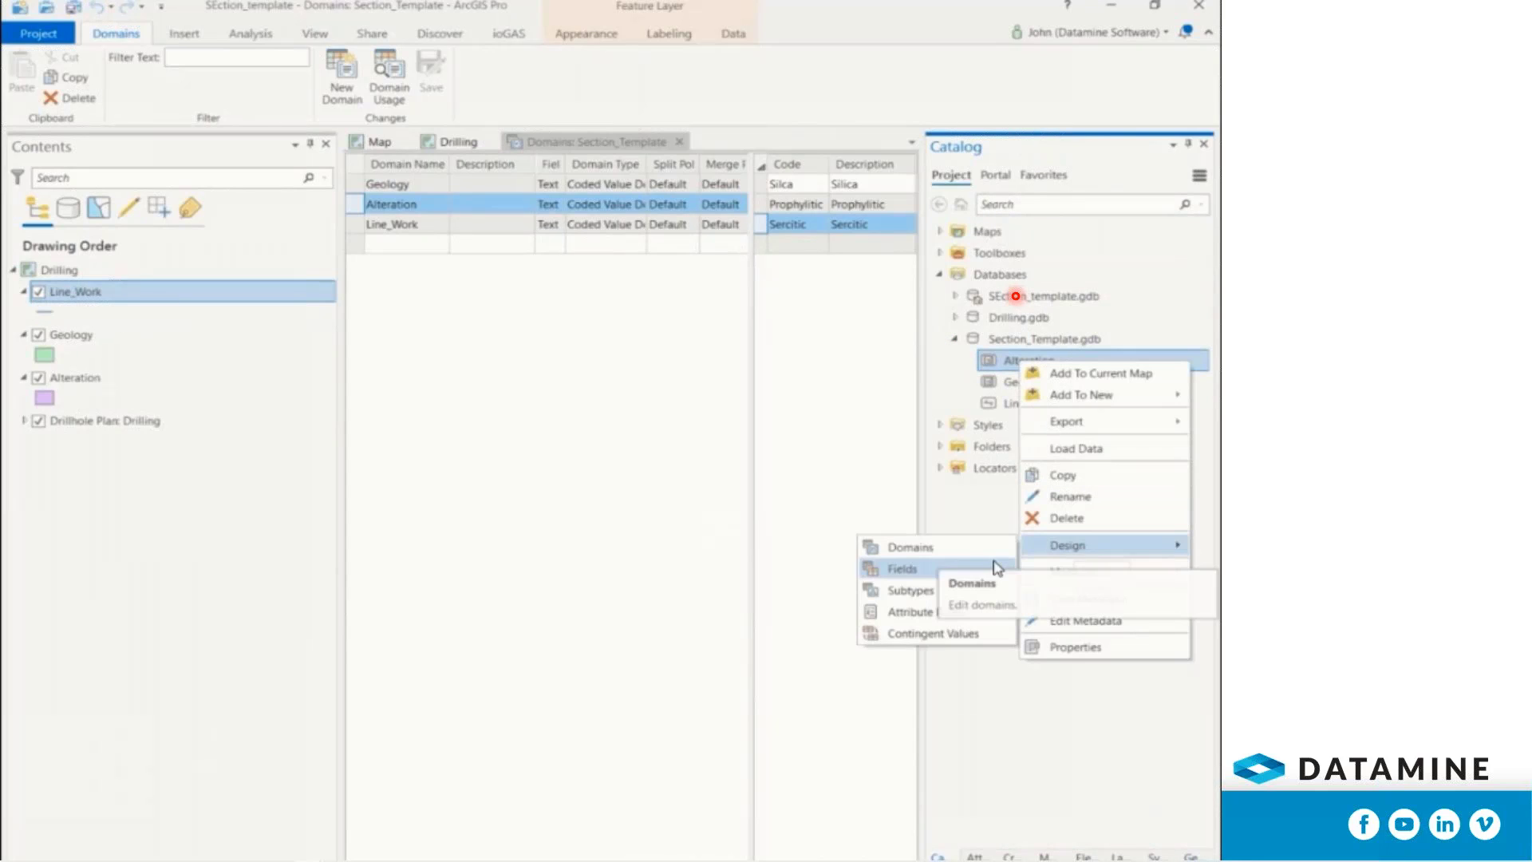
{"action": "left_click", "coordinate": [997, 568]}
{"action": "left_click", "coordinate": [679, 307]}
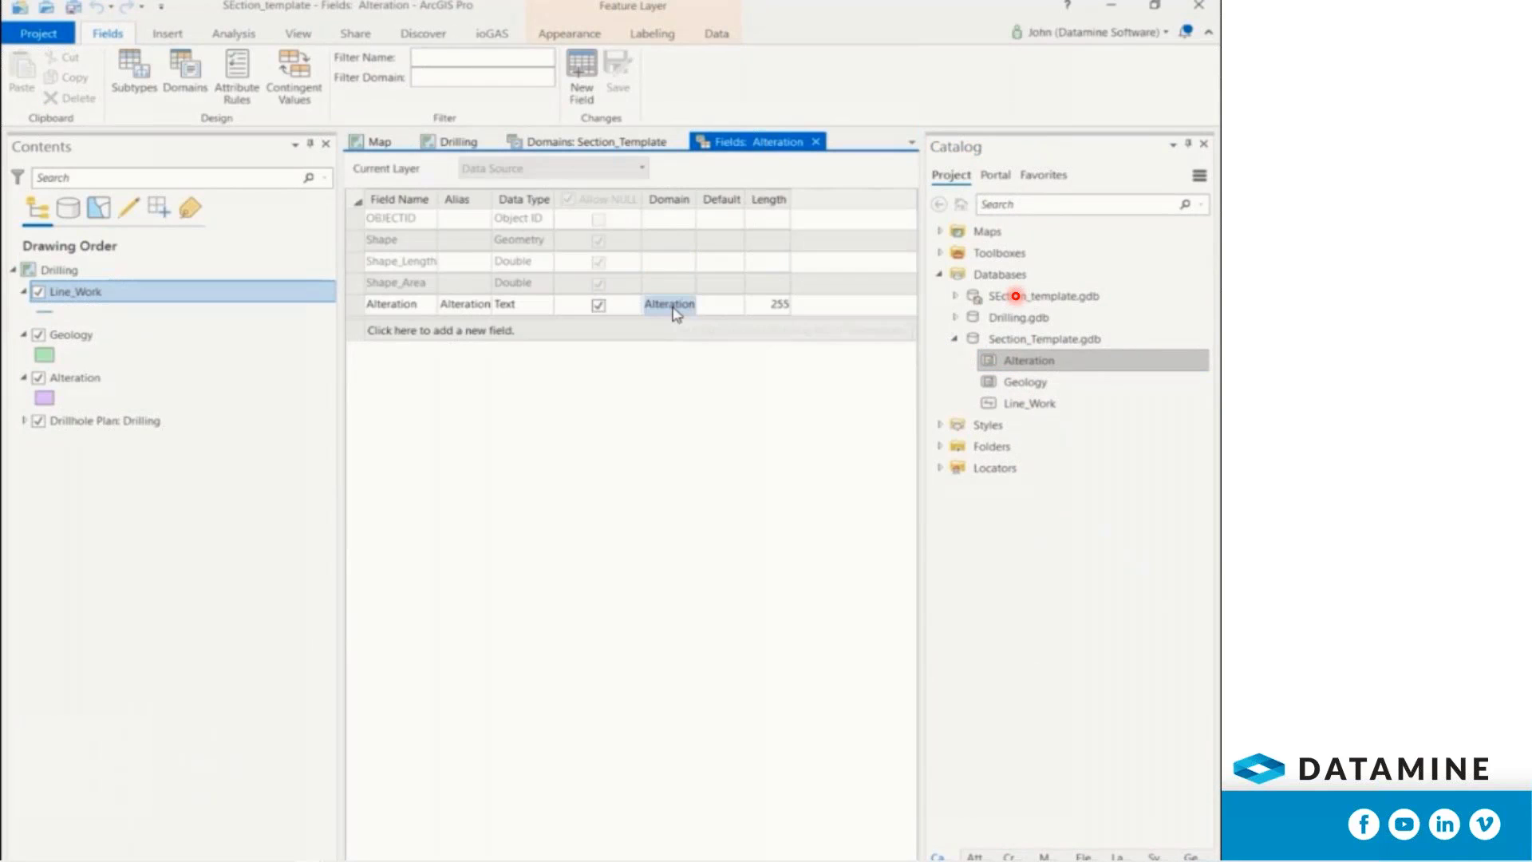
- In the Drilling map, symbolize the Line_Work layer with unique values of Line_Type, listing Fault and Oxidation
{"action": "left_click", "coordinate": [459, 141]}
{"action": "right_click", "coordinate": [73, 292]}
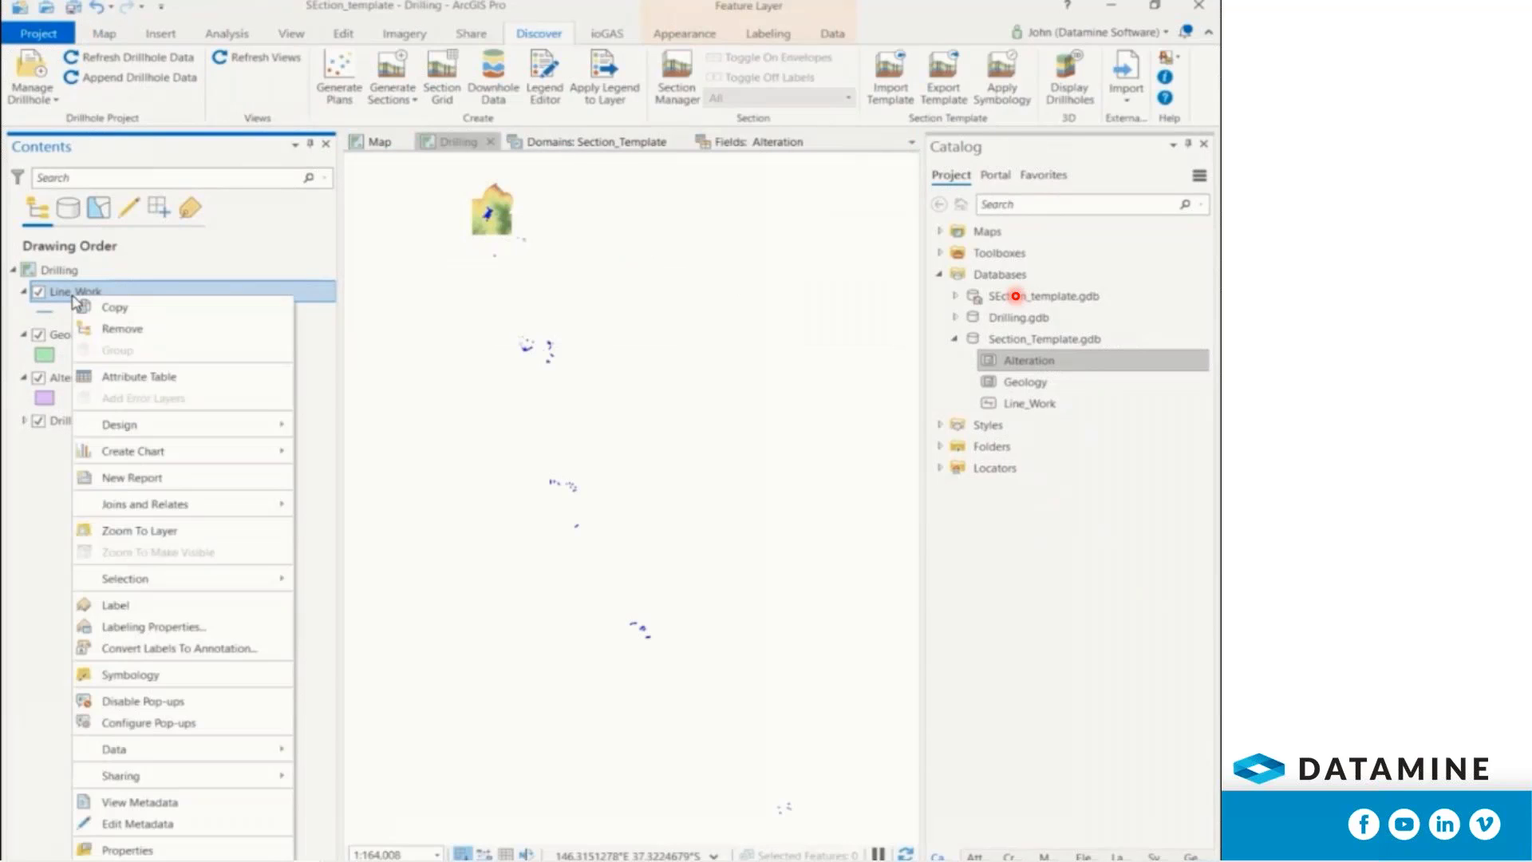
{"action": "left_click", "coordinate": [160, 675]}
{"action": "left_click", "coordinate": [1201, 239]}
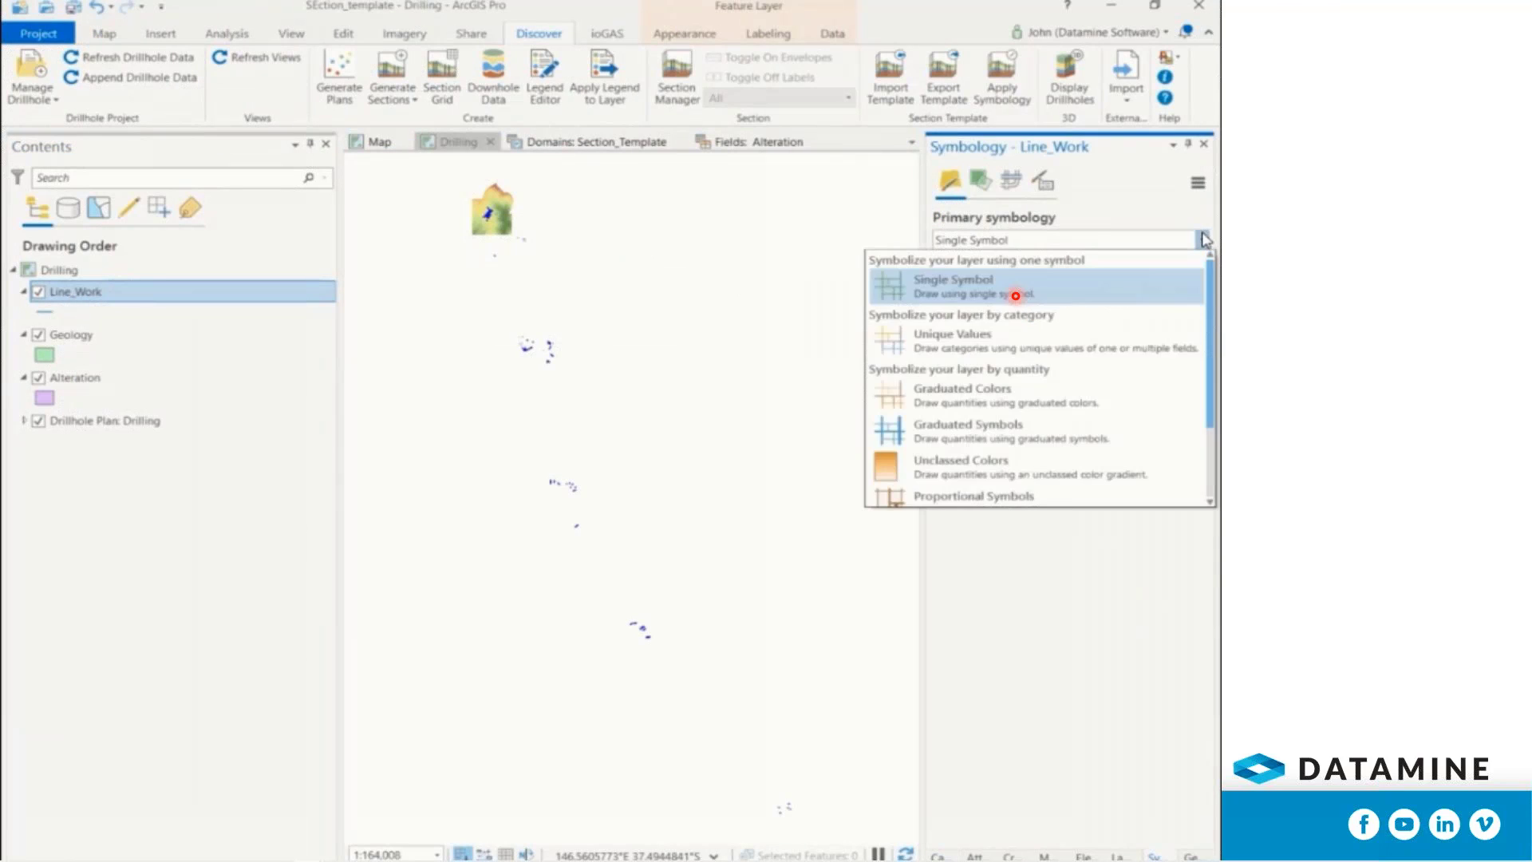
{"action": "left_click", "coordinate": [981, 336]}
{"action": "left_click", "coordinate": [1172, 269]}
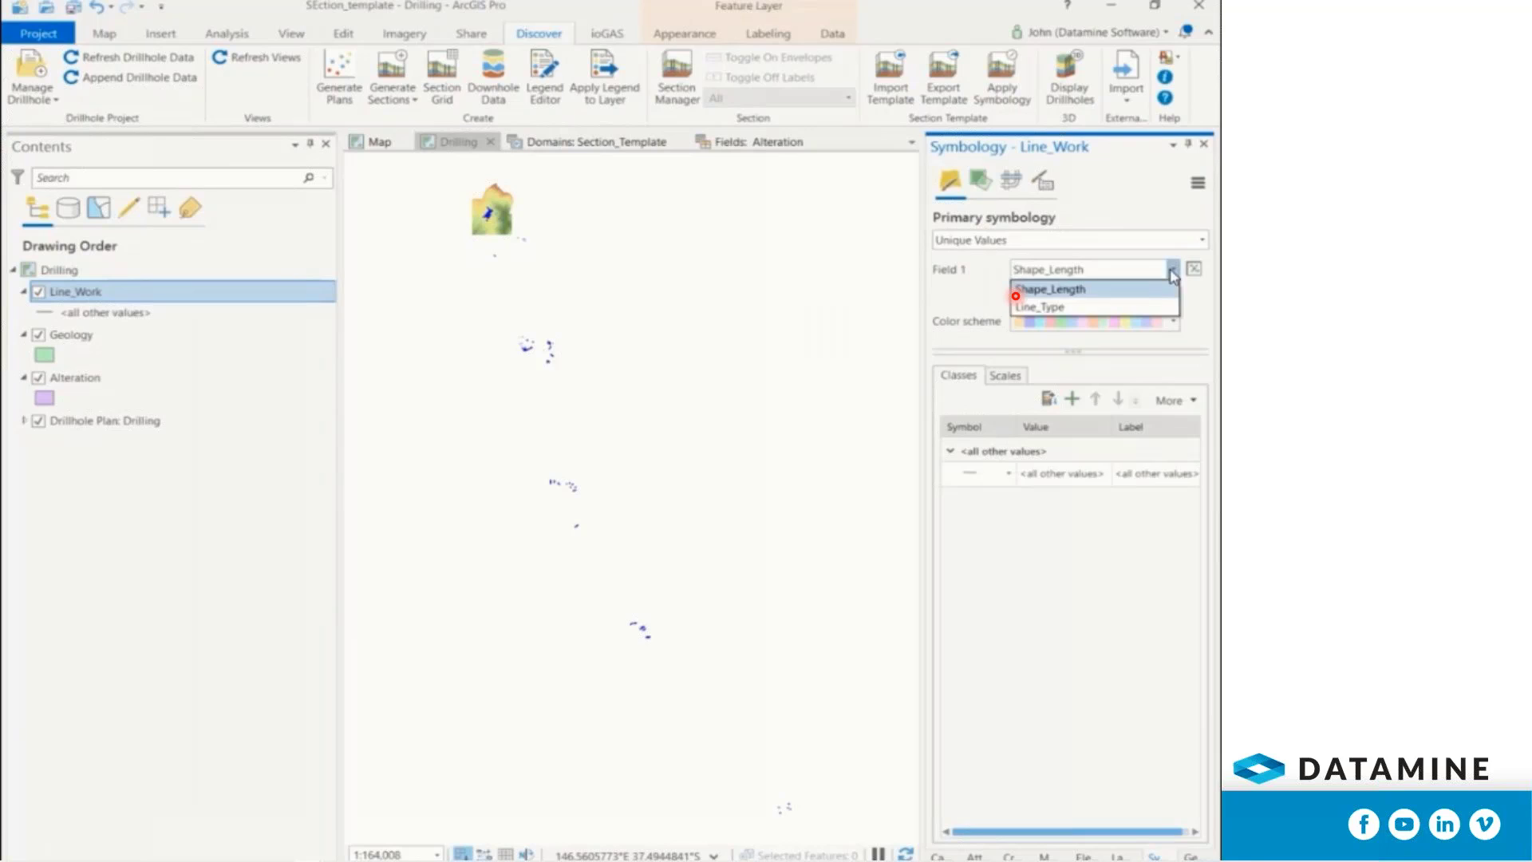
{"action": "left_click", "coordinate": [1172, 269]}
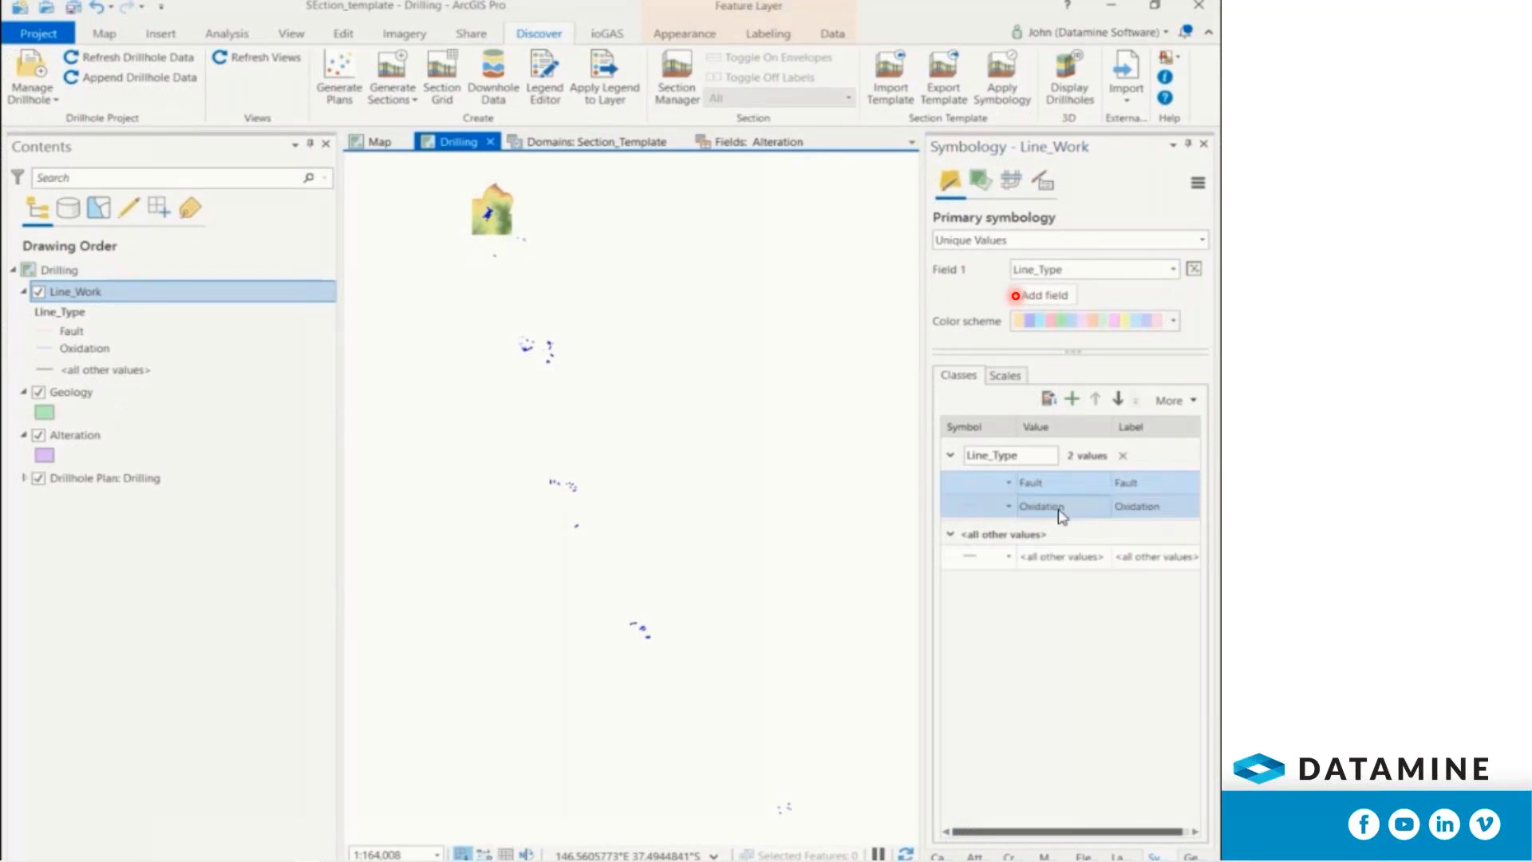
- Format the Fault line symbol in red with a line width of 2 pt and apply it
{"action": "left_click", "coordinate": [964, 482]}
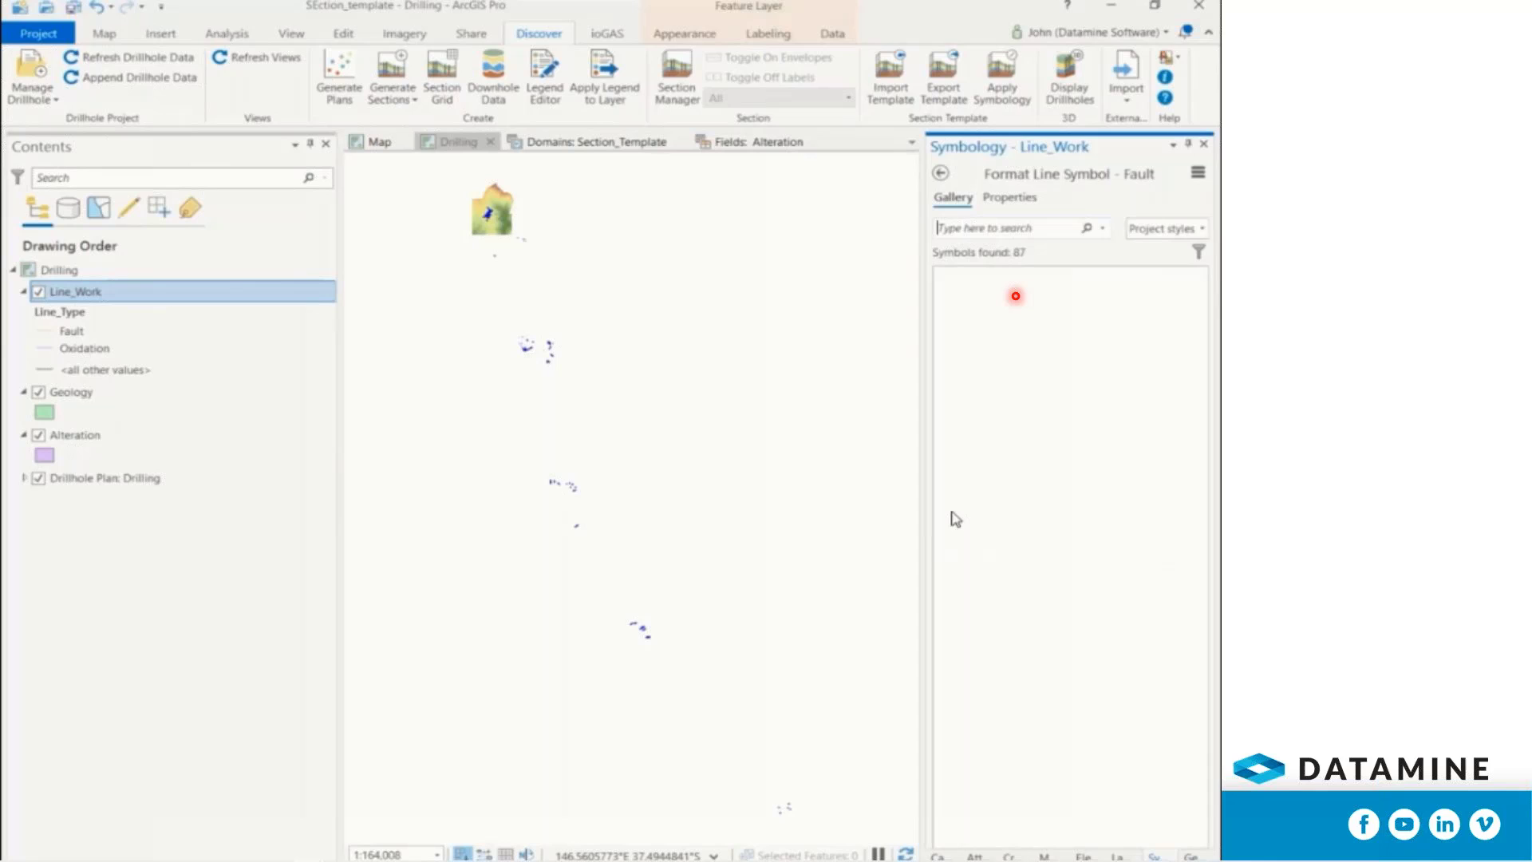
{"action": "left_click", "coordinate": [1009, 197]}
{"action": "left_click", "coordinate": [1202, 304]}
{"action": "left_click", "coordinate": [1004, 404]}
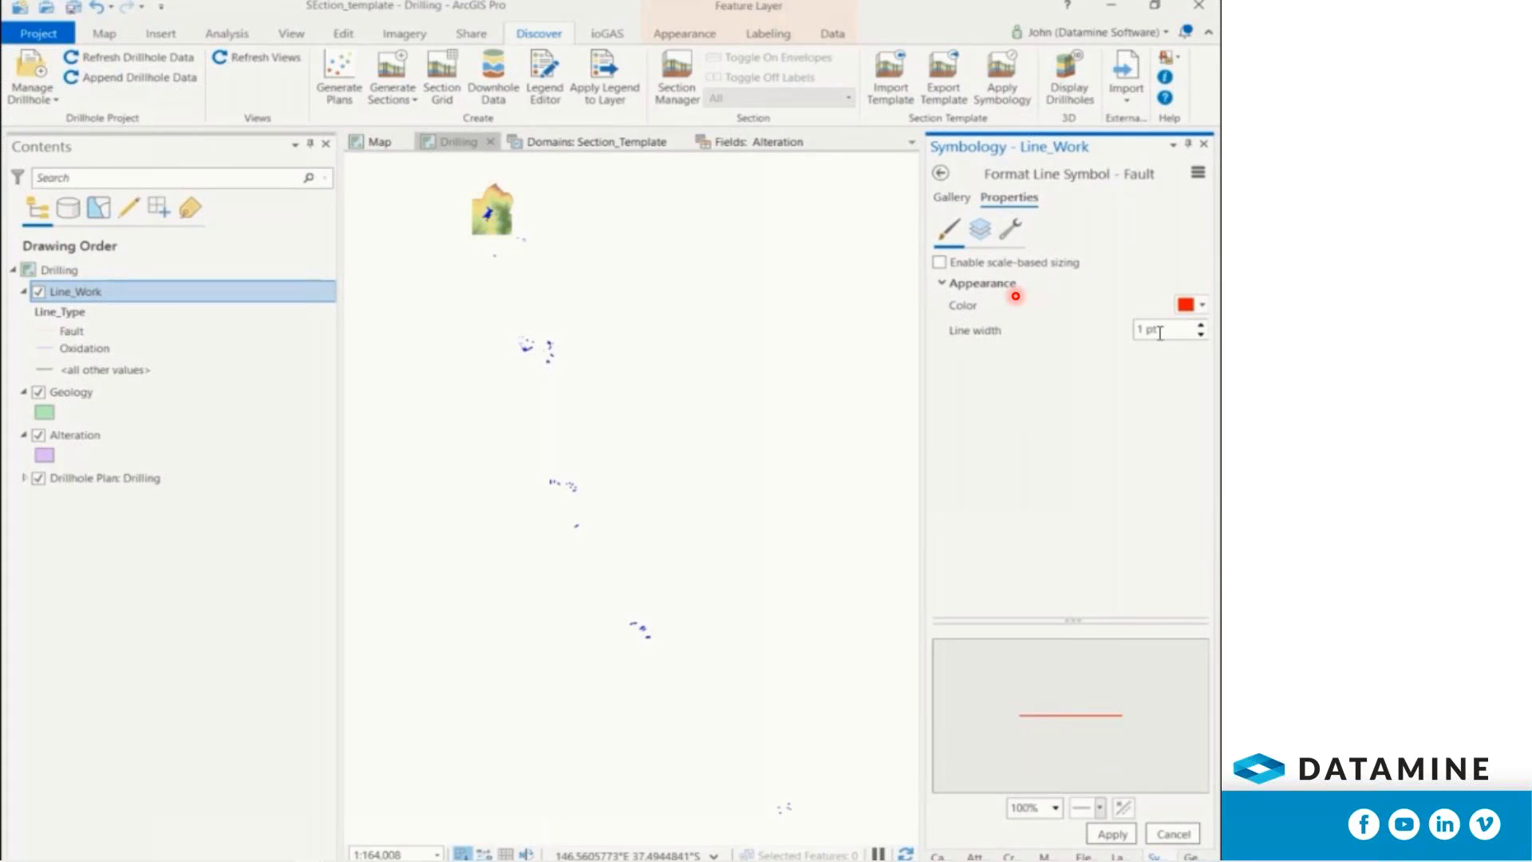
{"action": "left_click", "coordinate": [1200, 325]}
{"action": "left_click", "coordinate": [1114, 834]}
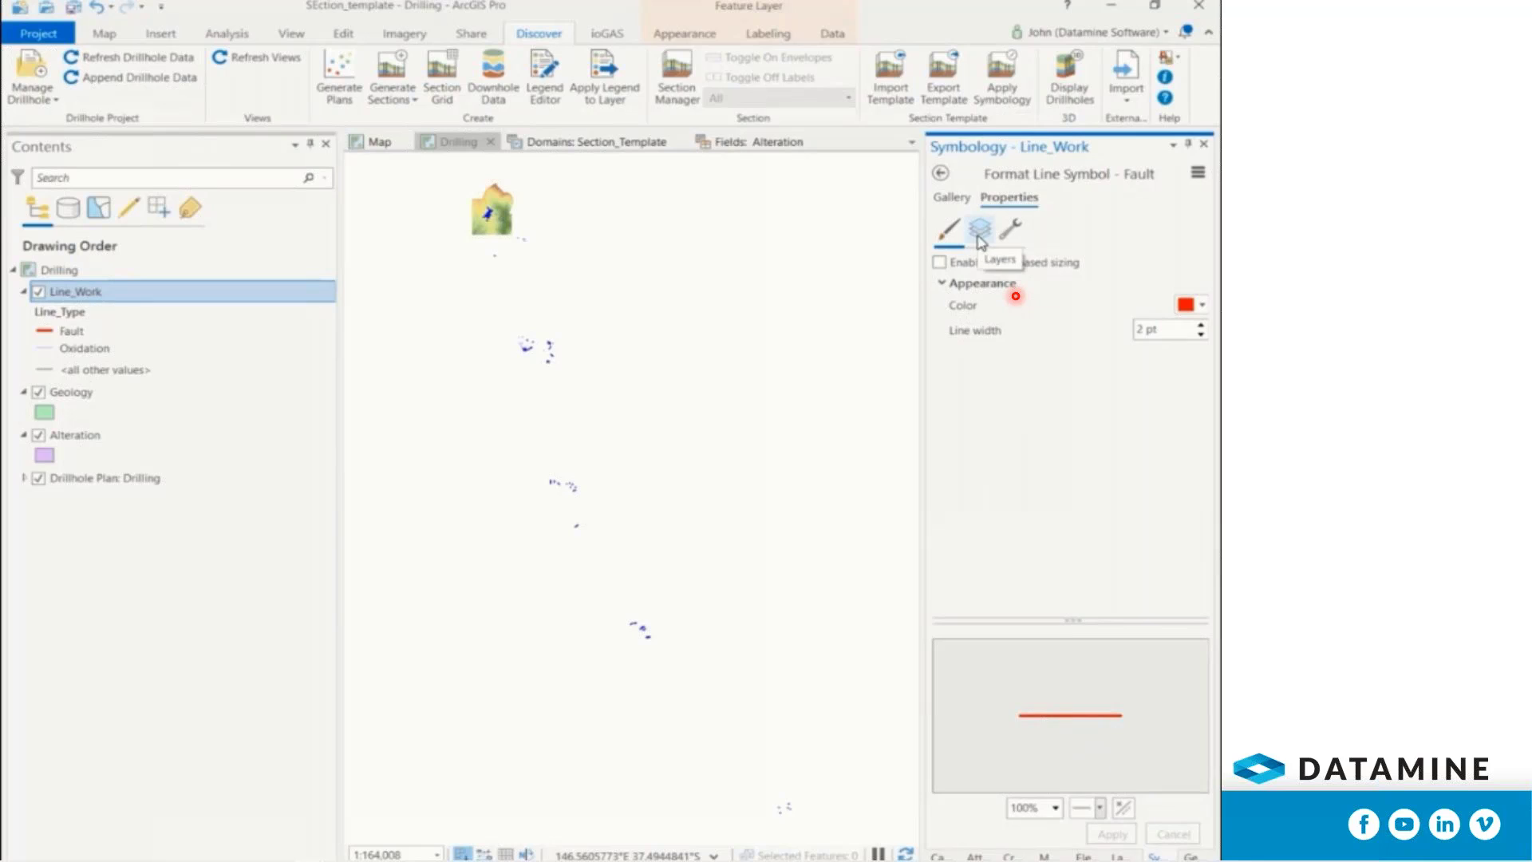
{"action": "left_click", "coordinate": [952, 197]}
{"action": "left_click", "coordinate": [940, 174]}
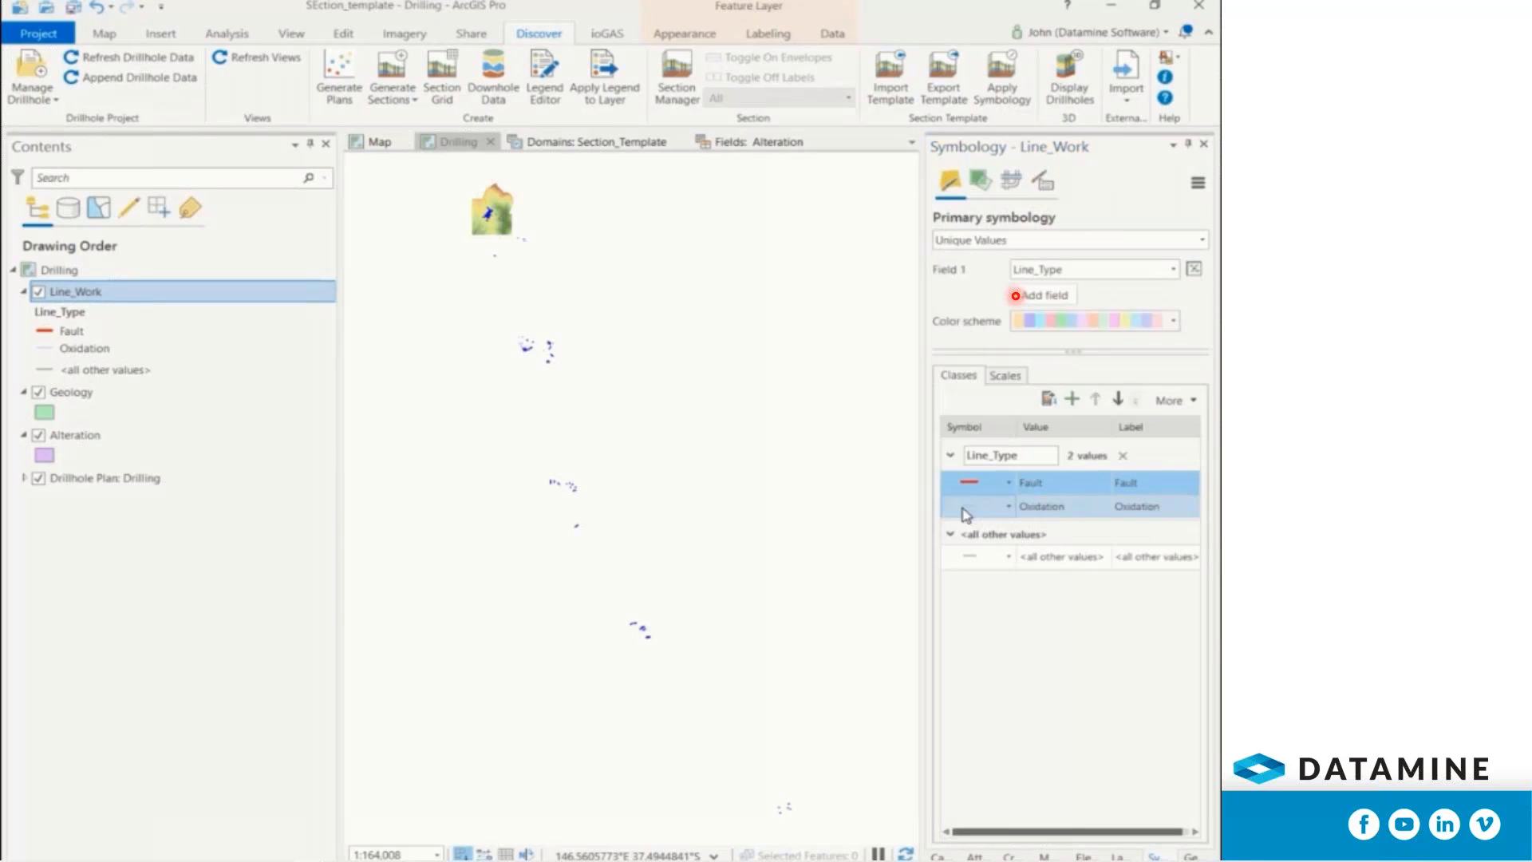
- Format the Oxidation line symbol in light blue with a line width of 2 pt
{"action": "left_click", "coordinate": [966, 508]}
{"action": "left_click", "coordinate": [1009, 197]}
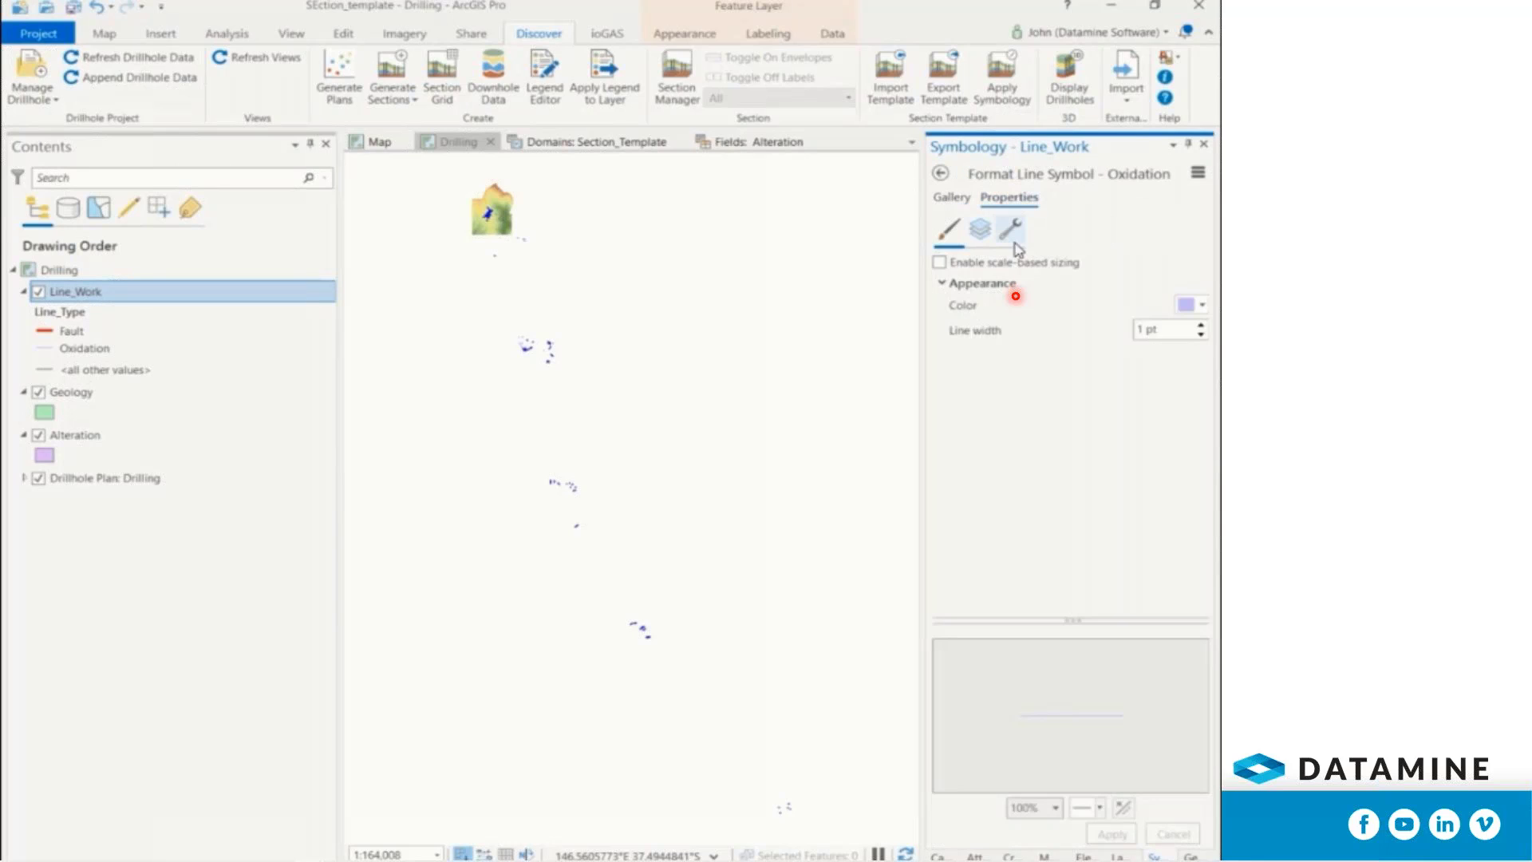
{"action": "left_click", "coordinate": [1197, 304]}
{"action": "left_click", "coordinate": [1146, 382]}
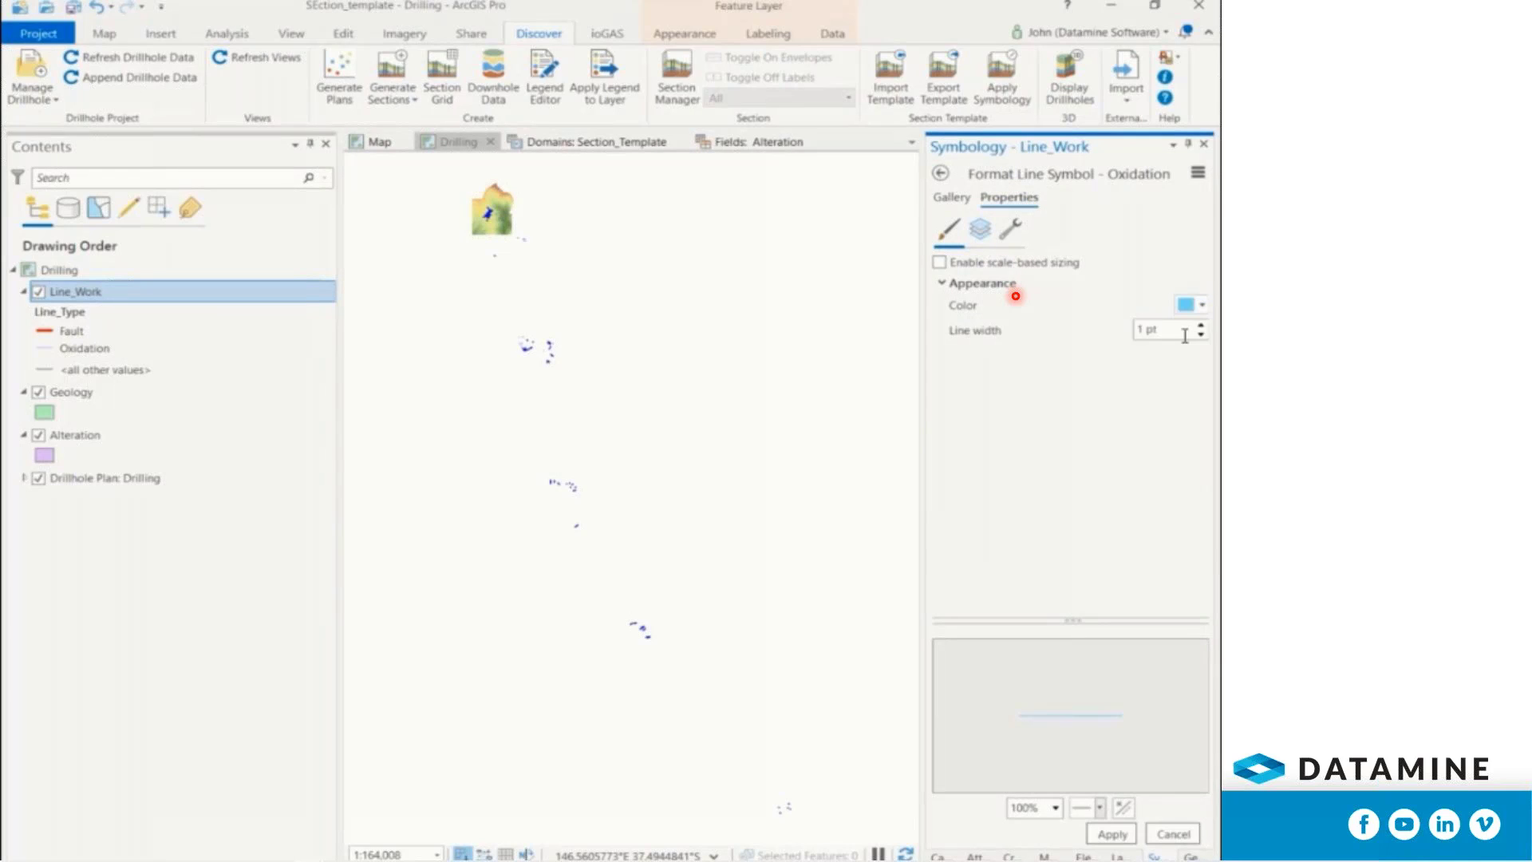
{"action": "left_click", "coordinate": [1189, 329]}
- Keep the Oxidation line as a solid stroke, give it a dashed pattern through its dash effect, and apply the symbol
{"action": "left_click", "coordinate": [979, 230]}
{"action": "left_click", "coordinate": [1077, 270]}
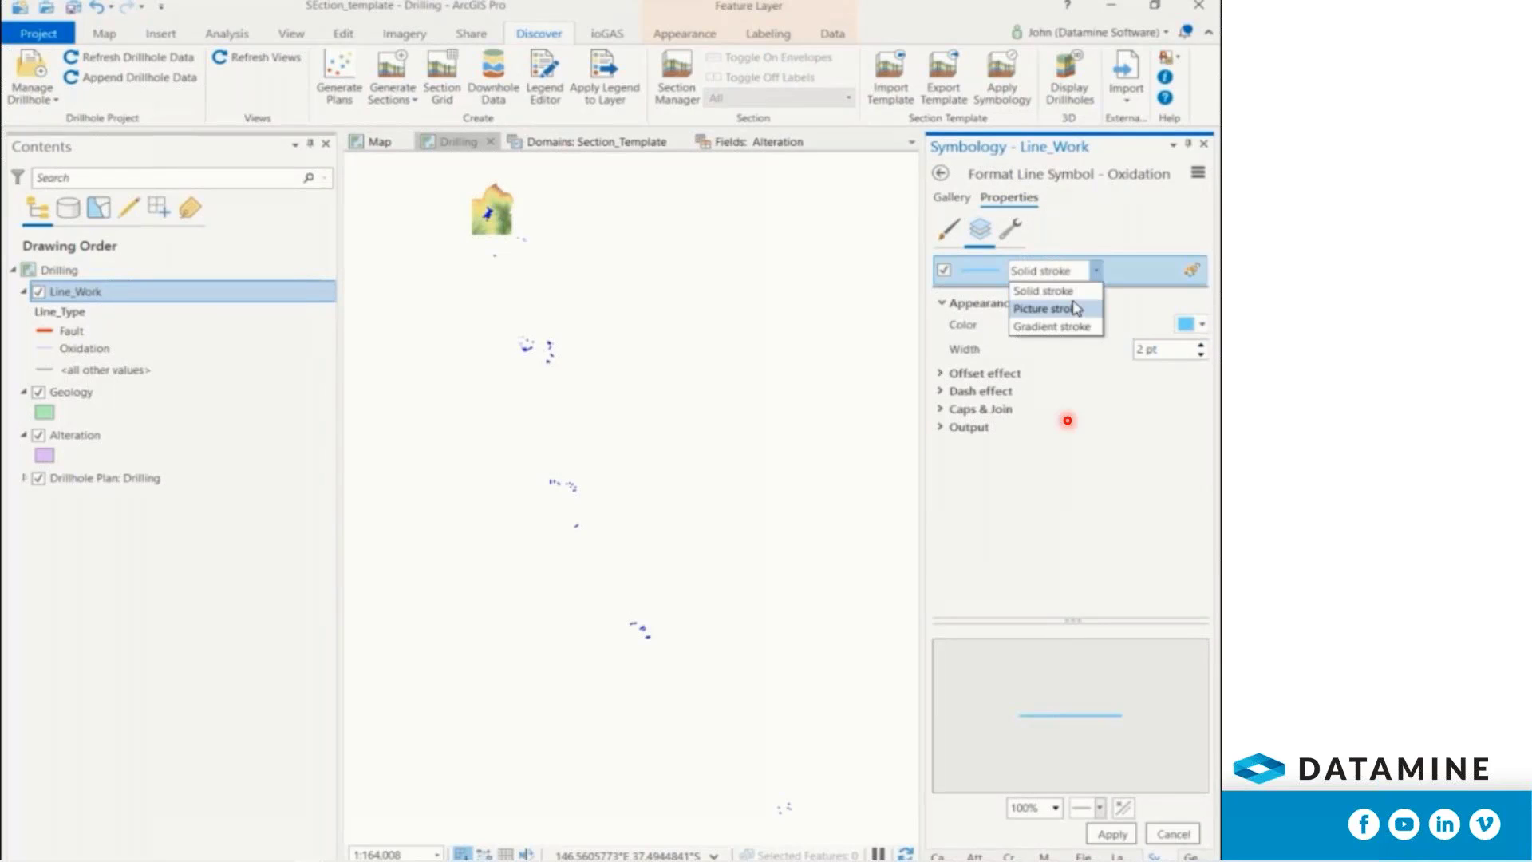
{"action": "left_click", "coordinate": [1037, 290]}
{"action": "left_click", "coordinate": [944, 391]}
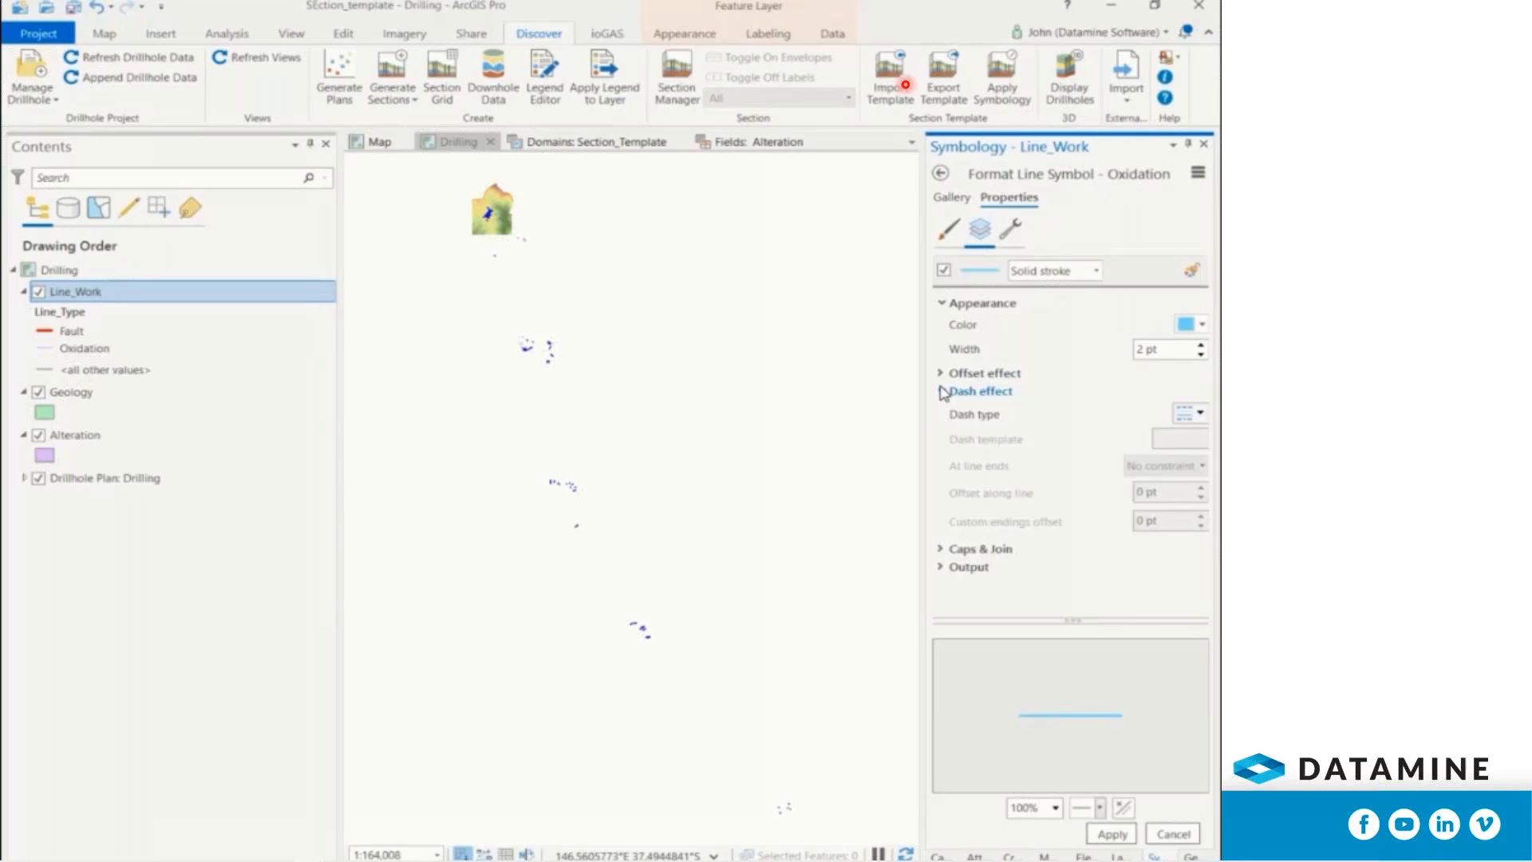
{"action": "left_click", "coordinate": [1189, 413]}
{"action": "left_click", "coordinate": [1185, 461]}
{"action": "left_click", "coordinate": [1112, 834]}
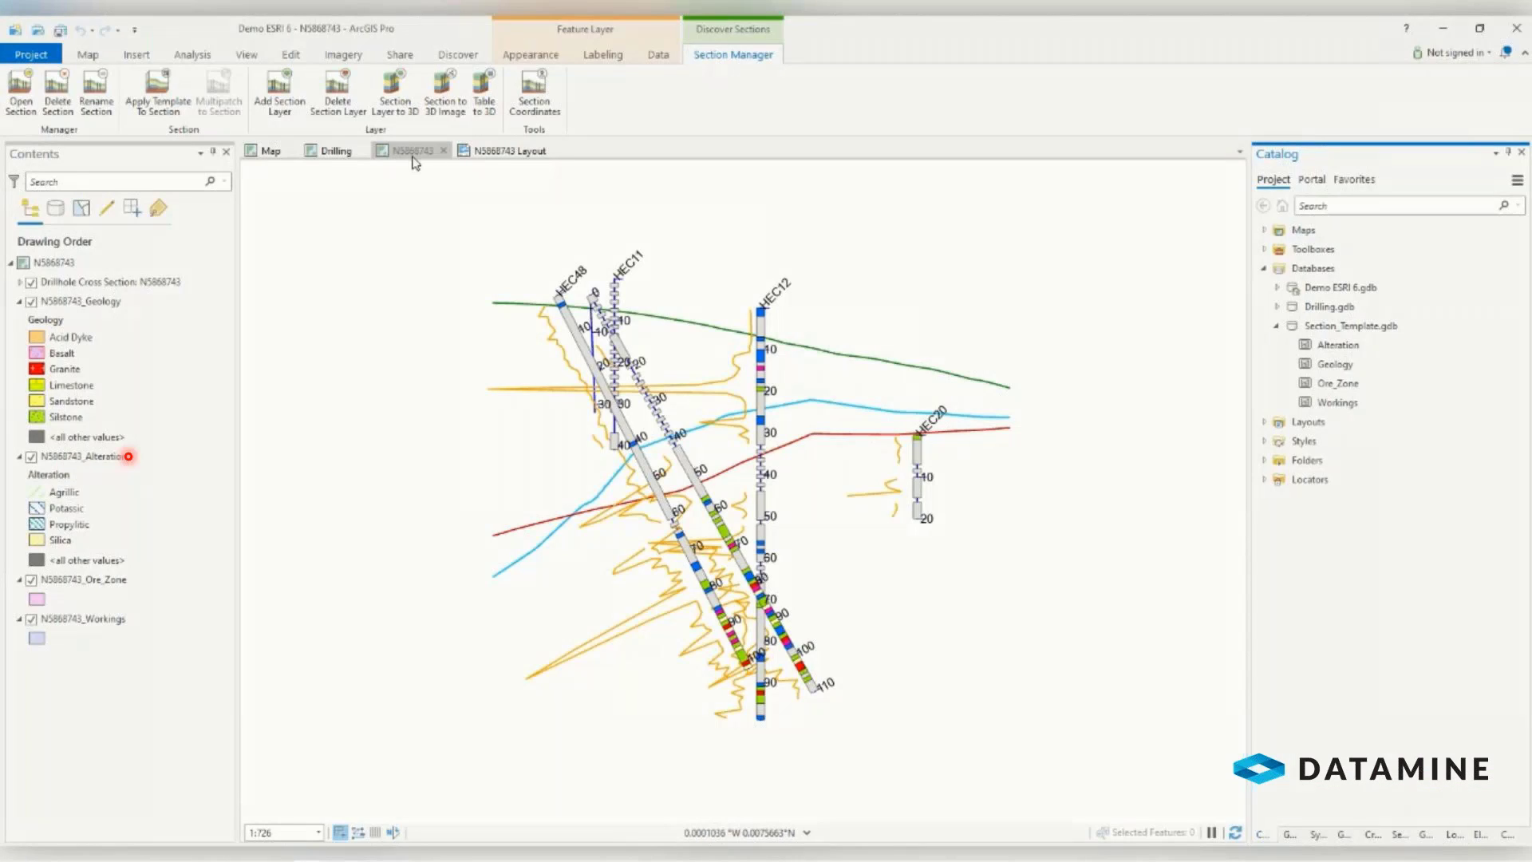
- Digitize a Granite polygon in N5868743_Geology around drillhole HEC20, snapping its upper corners to the topography line
{"action": "left_click", "coordinate": [291, 54]}
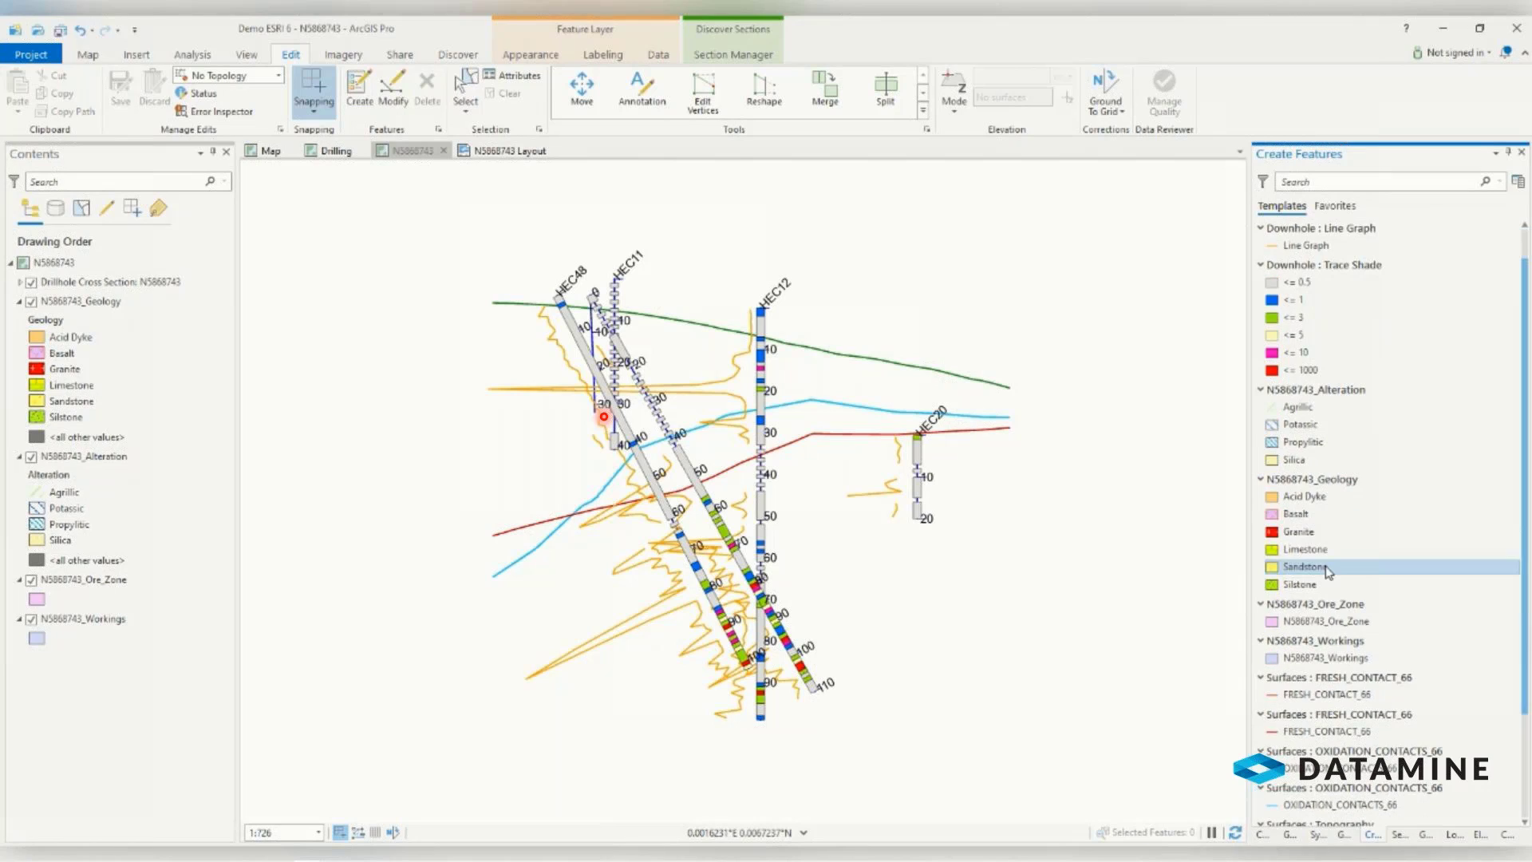
{"action": "left_click", "coordinate": [1297, 531]}
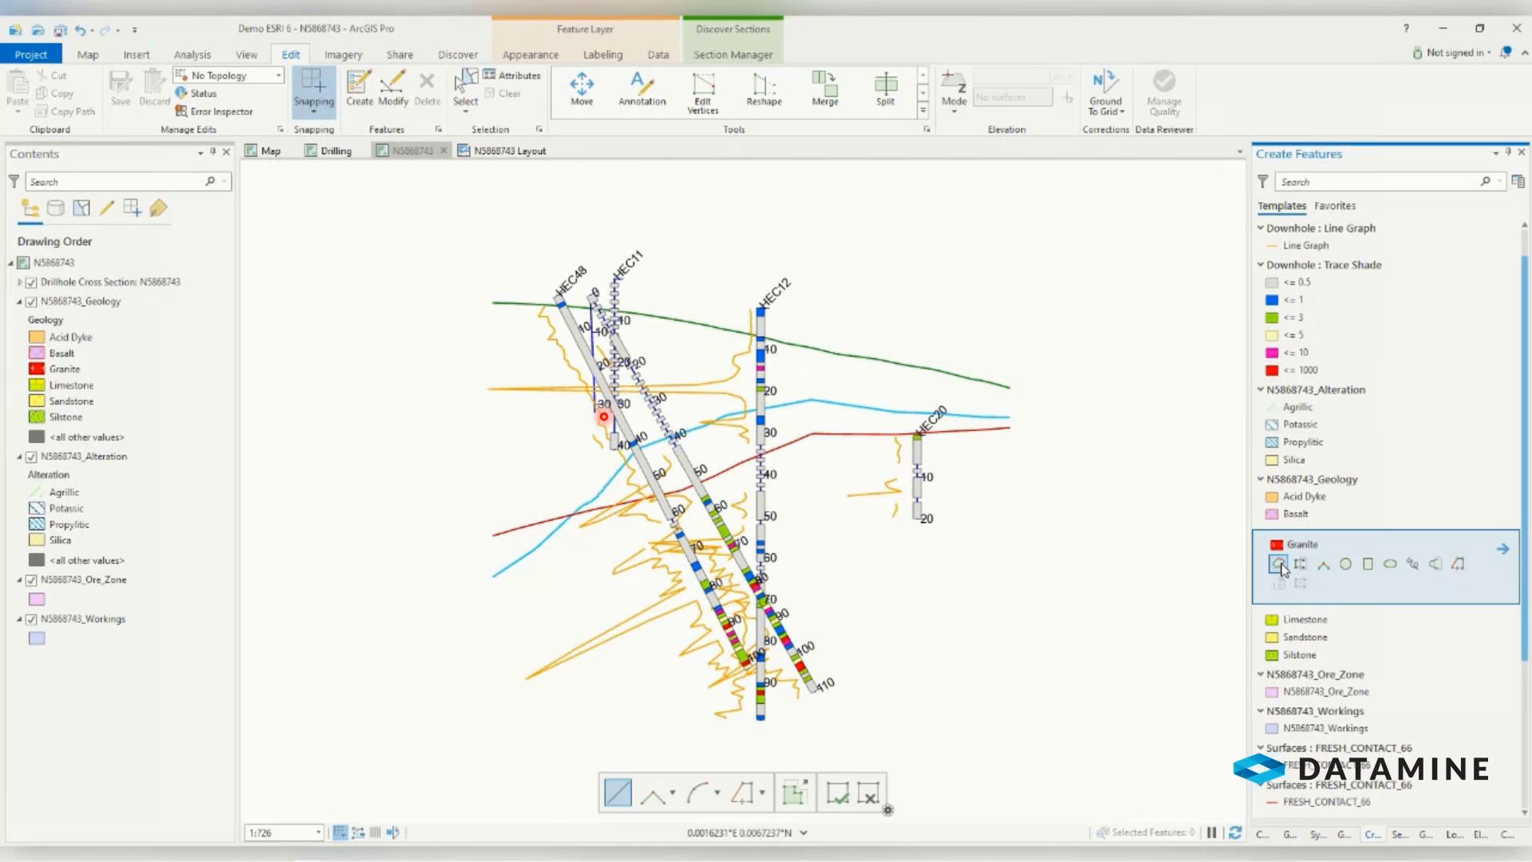
{"action": "left_click", "coordinate": [1278, 564]}
{"action": "left_click", "coordinate": [1002, 387]}
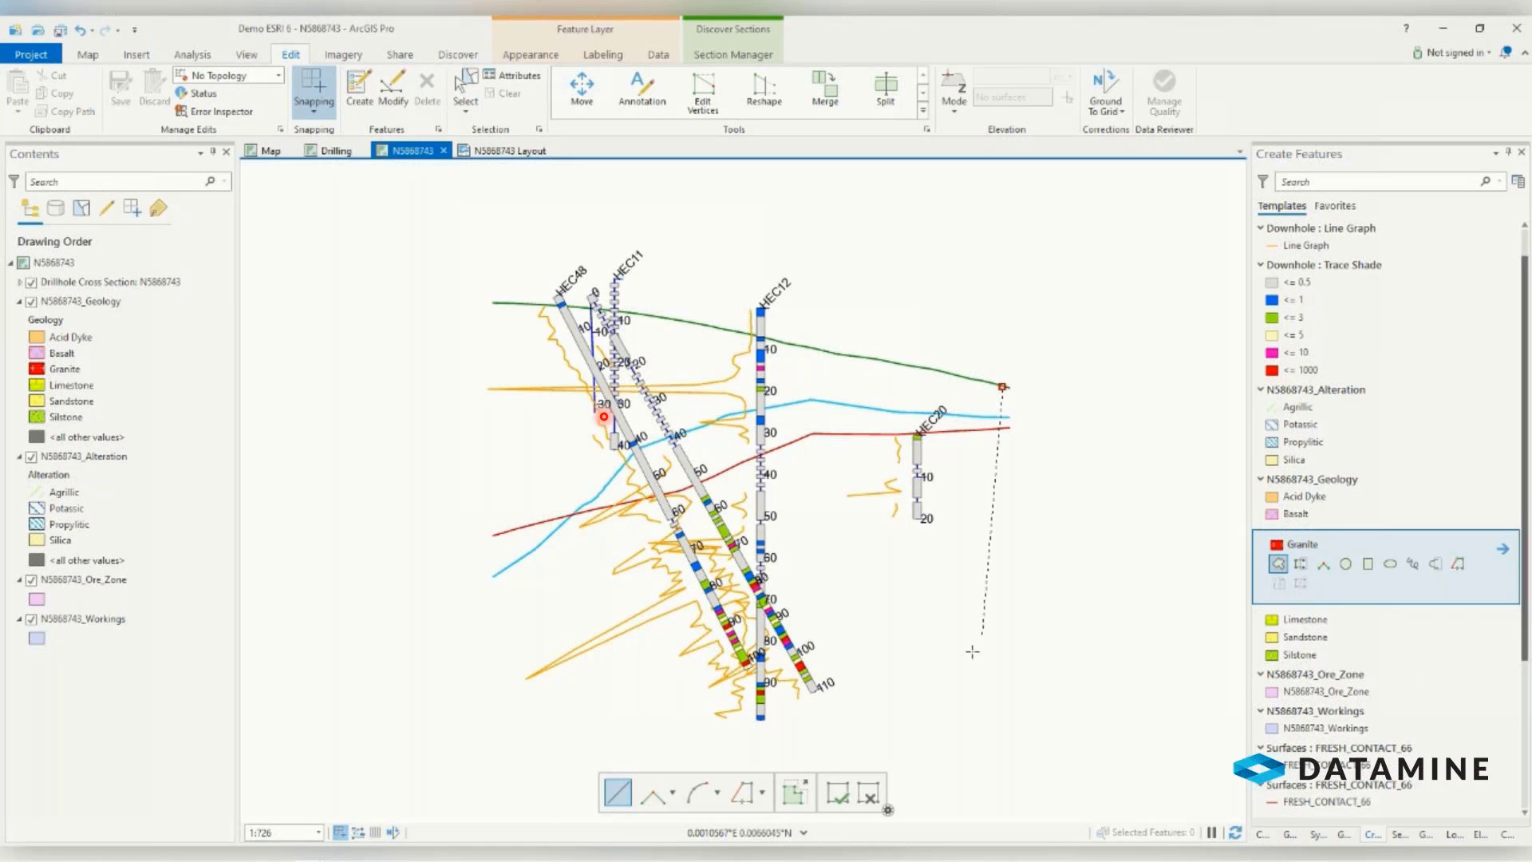
{"action": "left_click", "coordinate": [951, 684]}
{"action": "left_click", "coordinate": [838, 683]}
{"action": "left_click", "coordinate": [806, 467]}
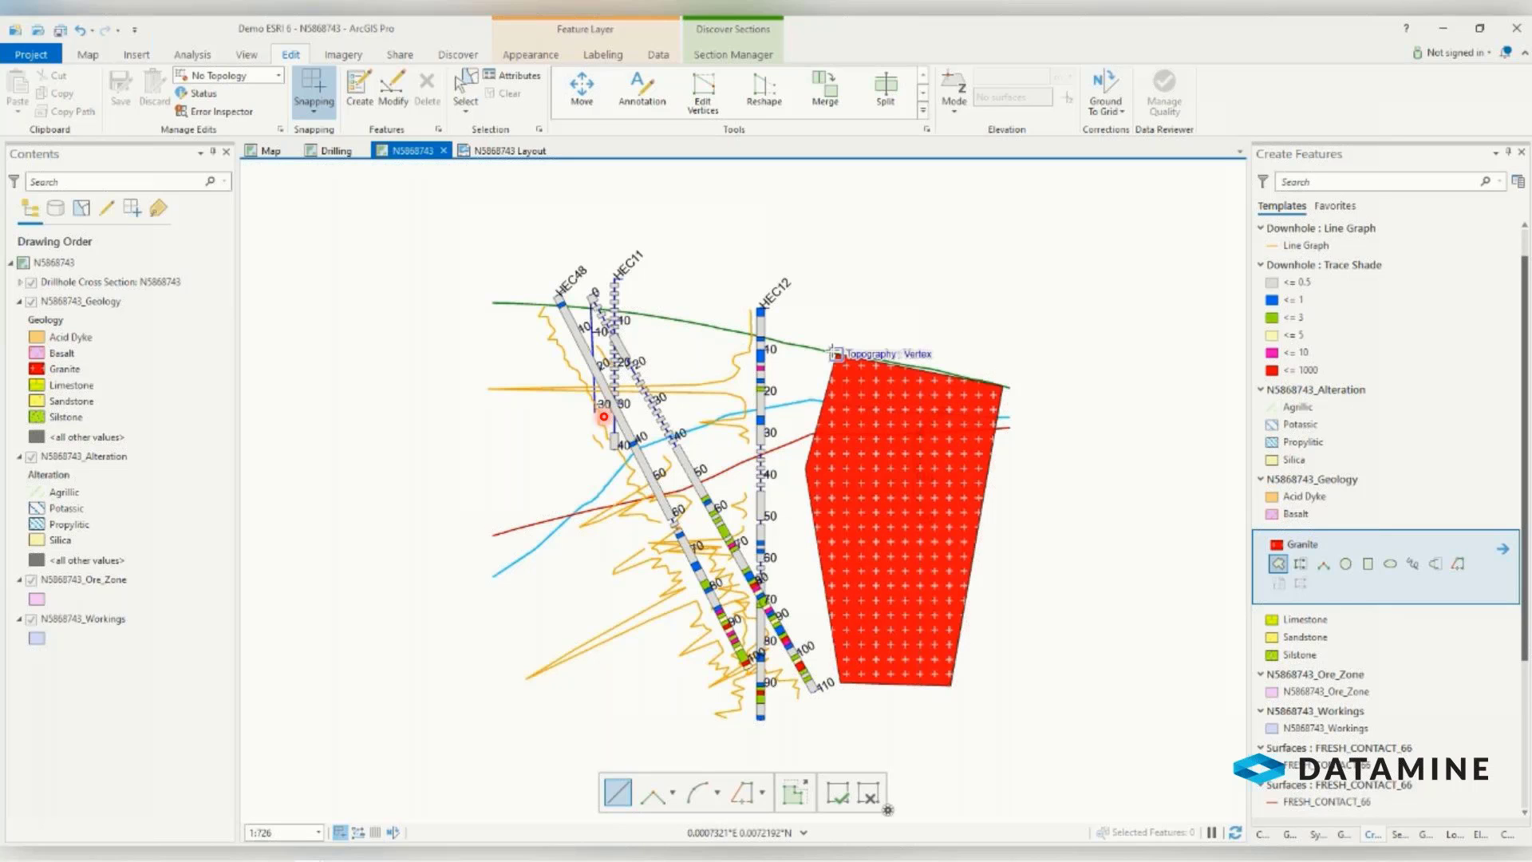
{"action": "double_click", "coordinate": [834, 353]}
- Digitize a Sandstone polygon around drillhole HEC12, sharing the Granite polygon's near edge and reaching up to the topography line
{"action": "left_click", "coordinate": [1305, 637]}
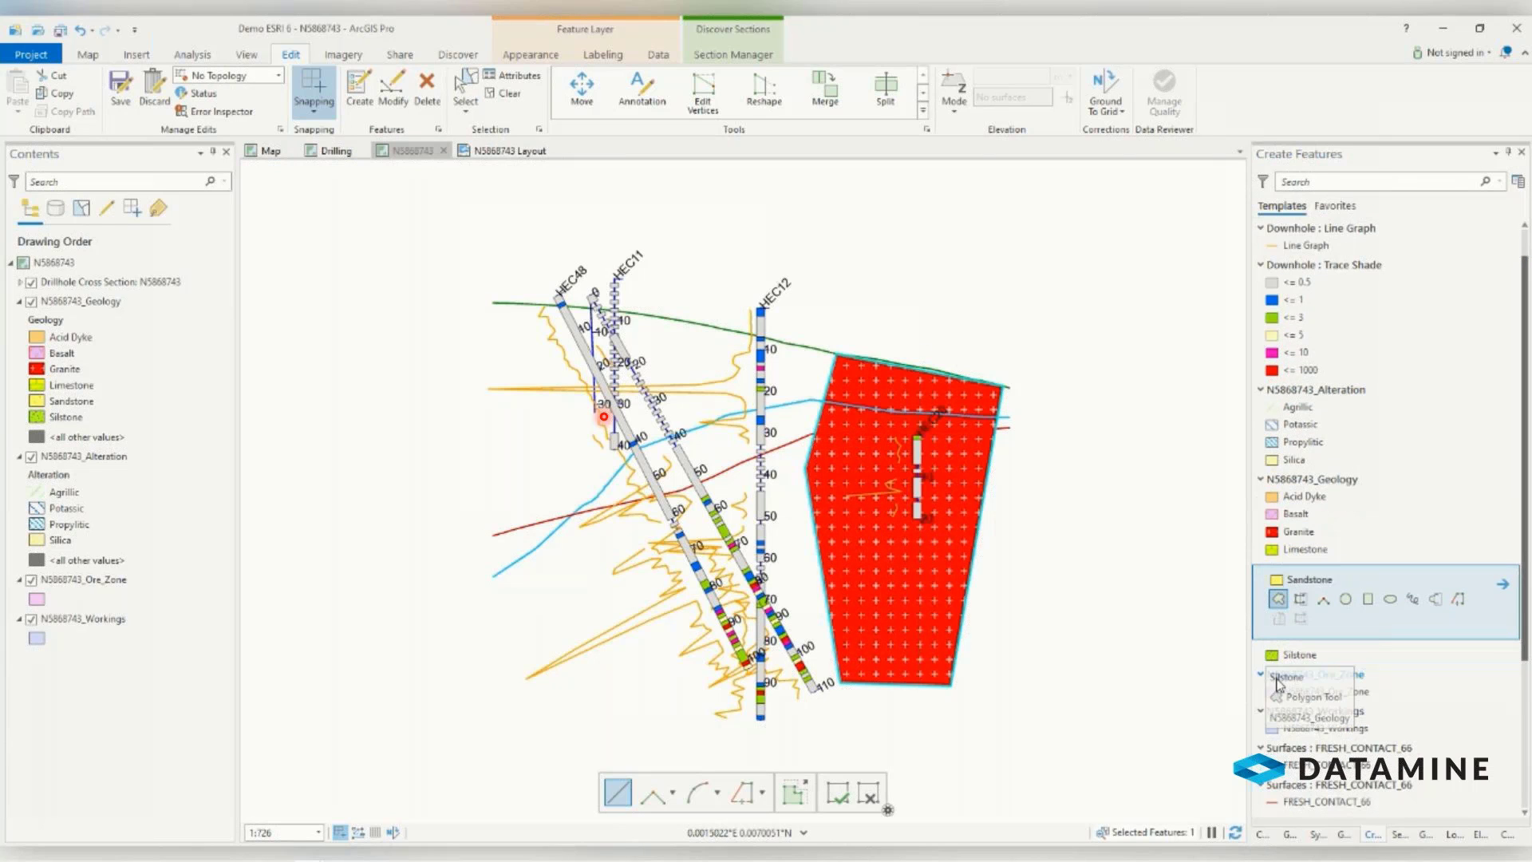
{"action": "left_click", "coordinate": [1278, 598]}
{"action": "left_click", "coordinate": [834, 352]}
{"action": "left_click", "coordinate": [805, 468]}
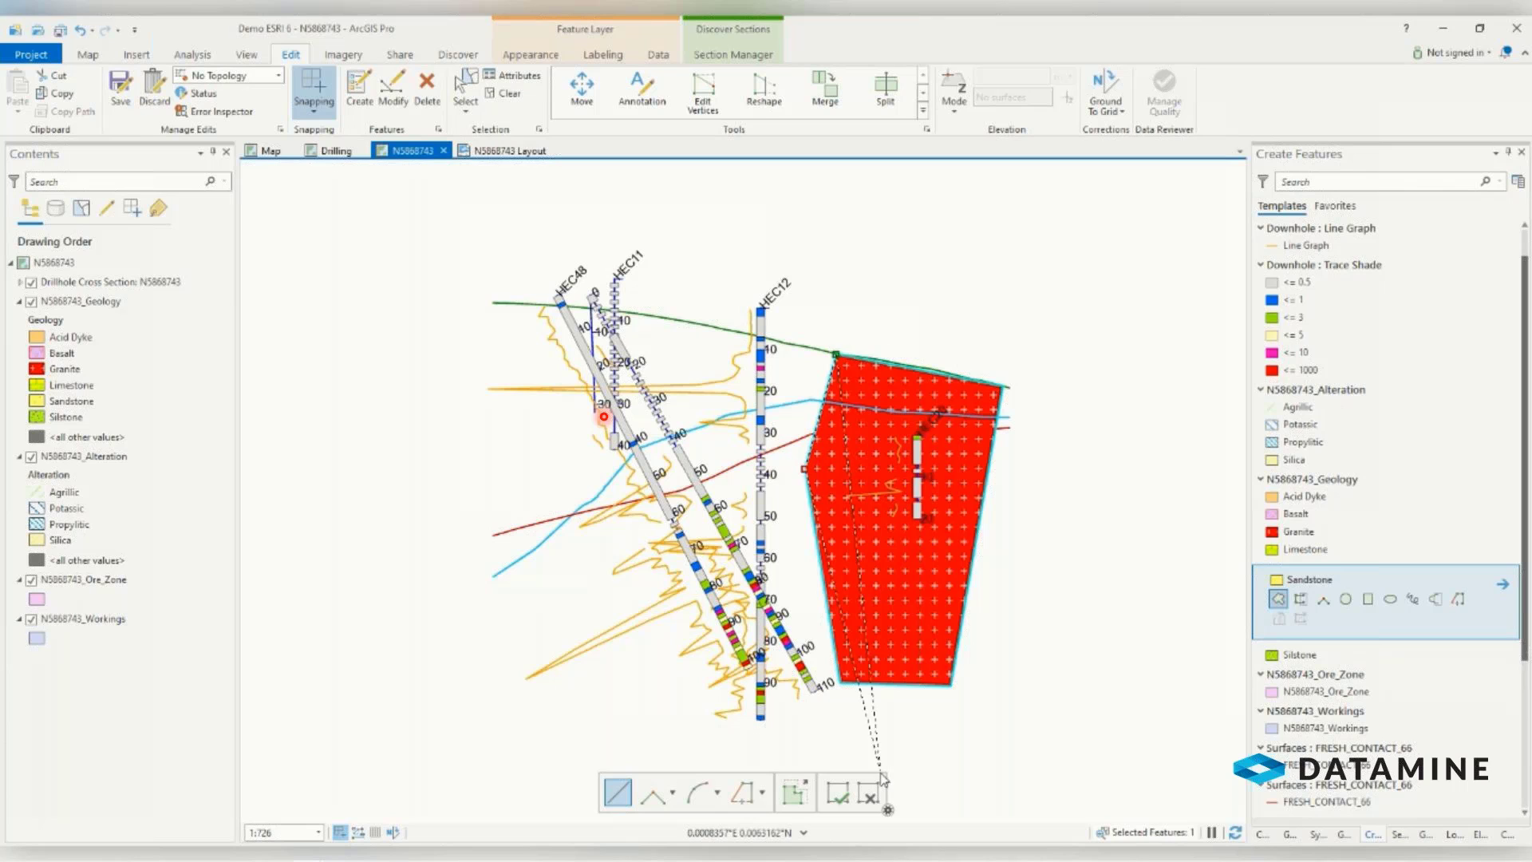
{"action": "left_click", "coordinate": [840, 682]}
{"action": "left_click", "coordinate": [694, 690]}
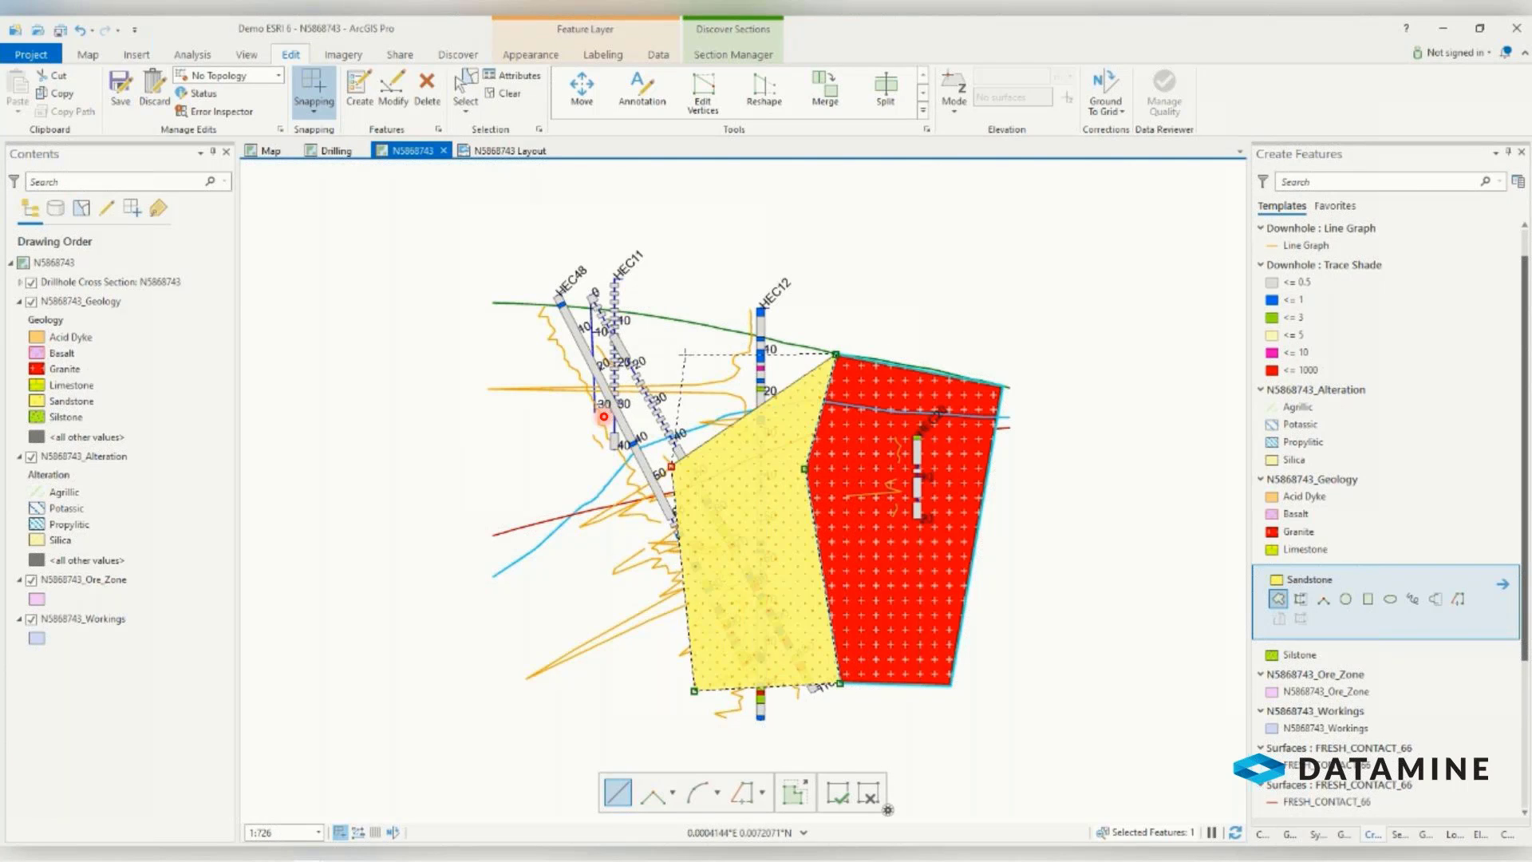
{"action": "double_click", "coordinate": [660, 319]}
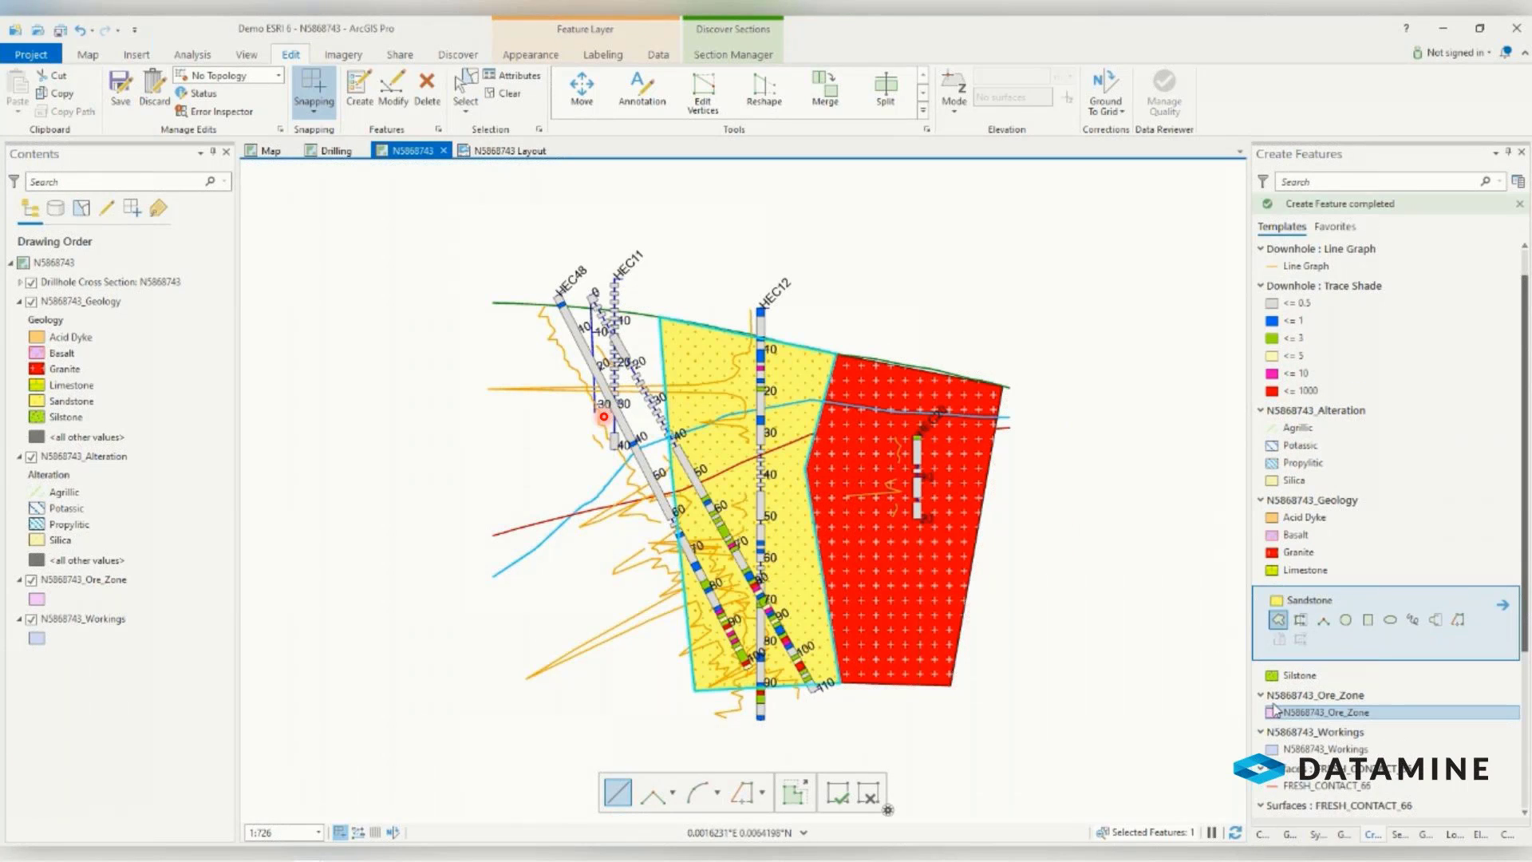
- Digitize a Silstone polygon from the Sandstone's free edge to the far end of the topography line, and save all edits
{"action": "left_click", "coordinate": [1299, 675]}
{"action": "left_click", "coordinate": [1277, 616]}
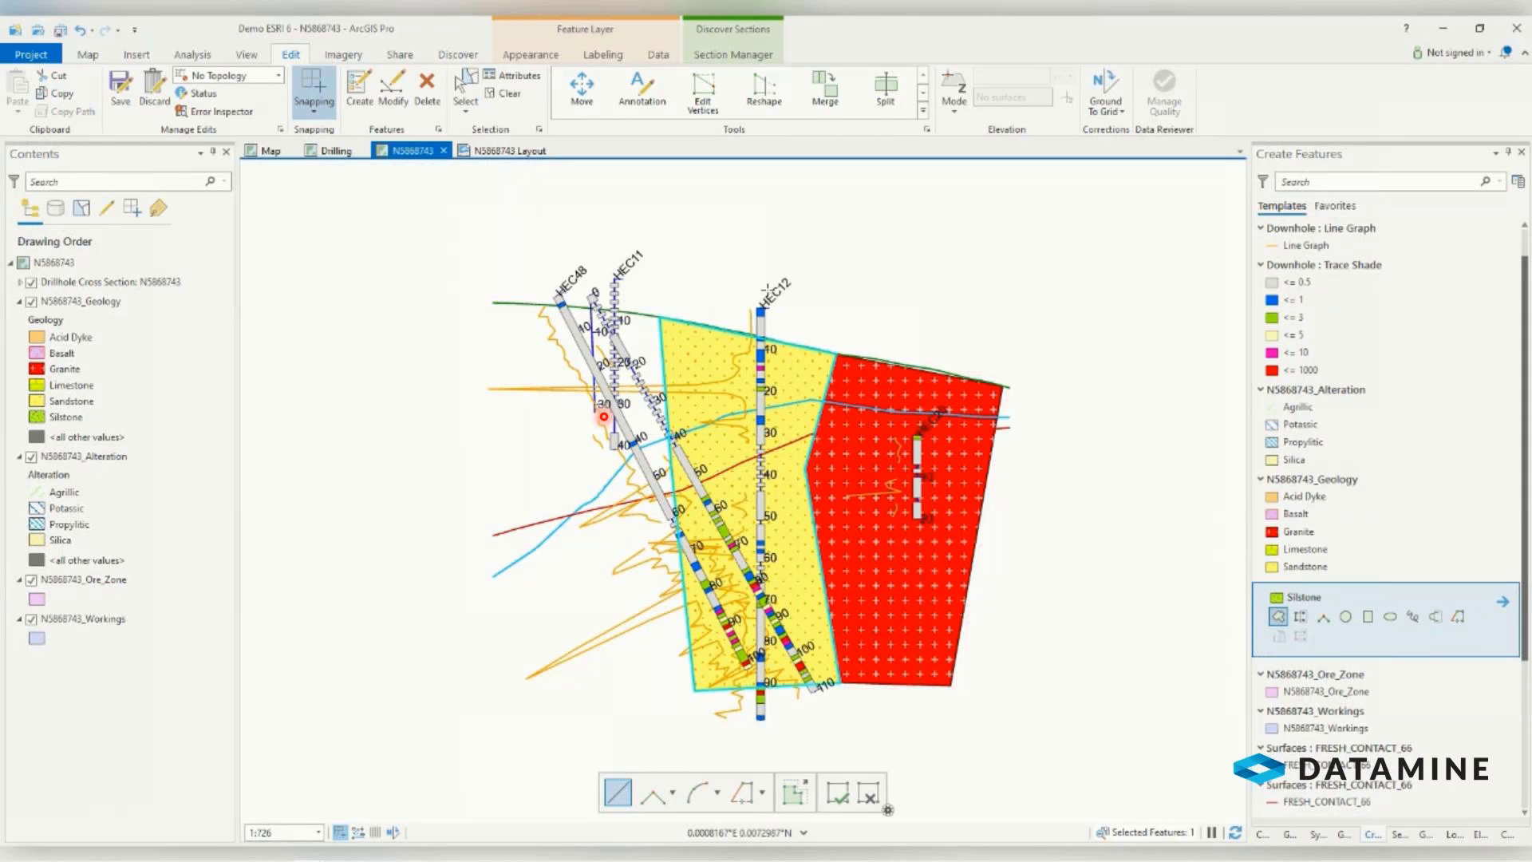
{"action": "left_click", "coordinate": [658, 319]}
{"action": "left_click", "coordinate": [693, 690]}
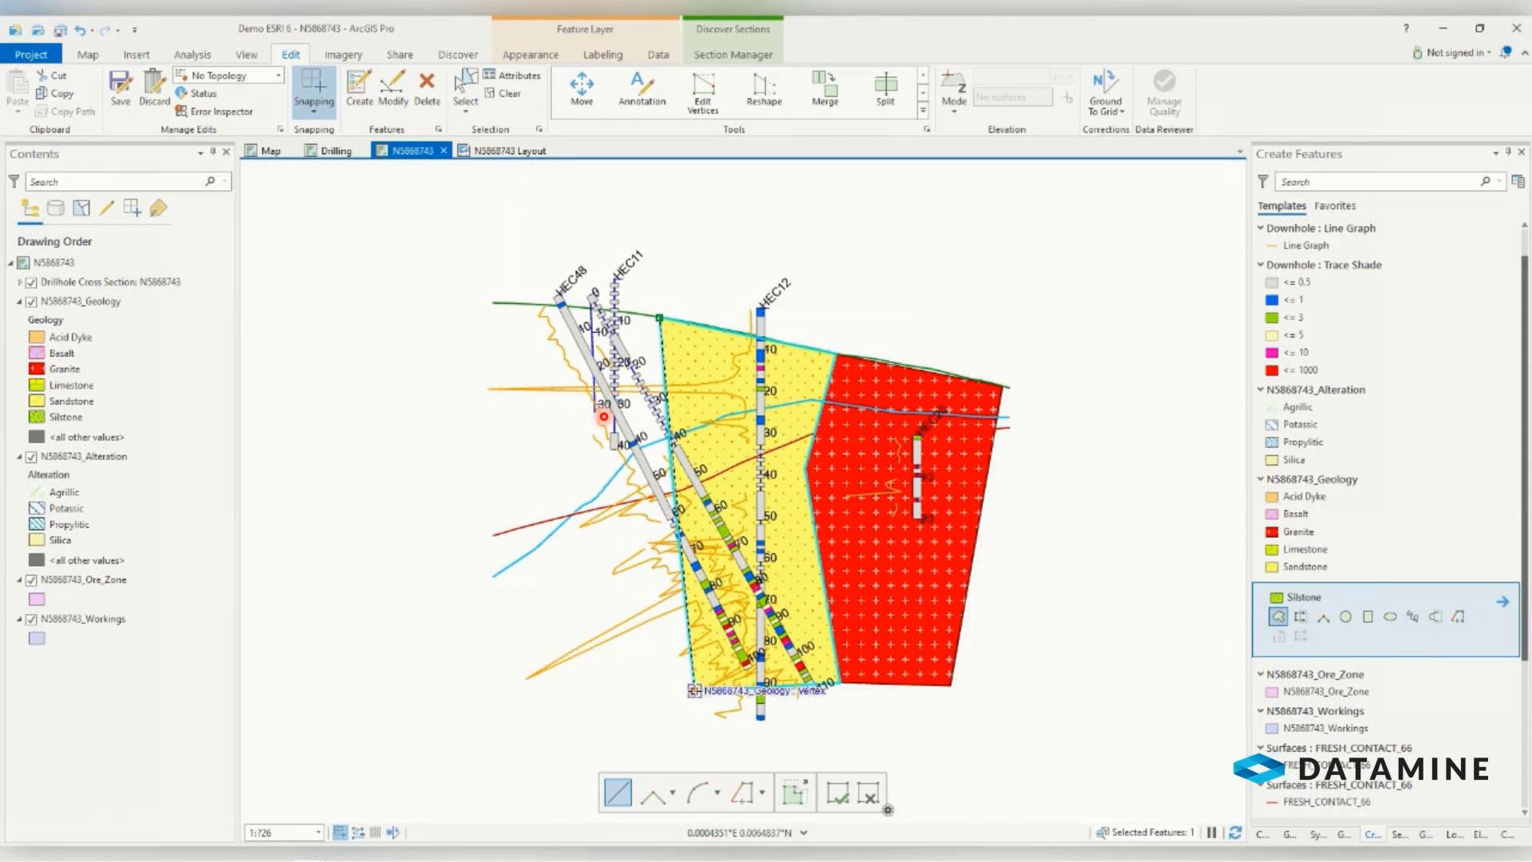
{"action": "left_click", "coordinate": [492, 684]}
{"action": "double_click", "coordinate": [502, 303]}
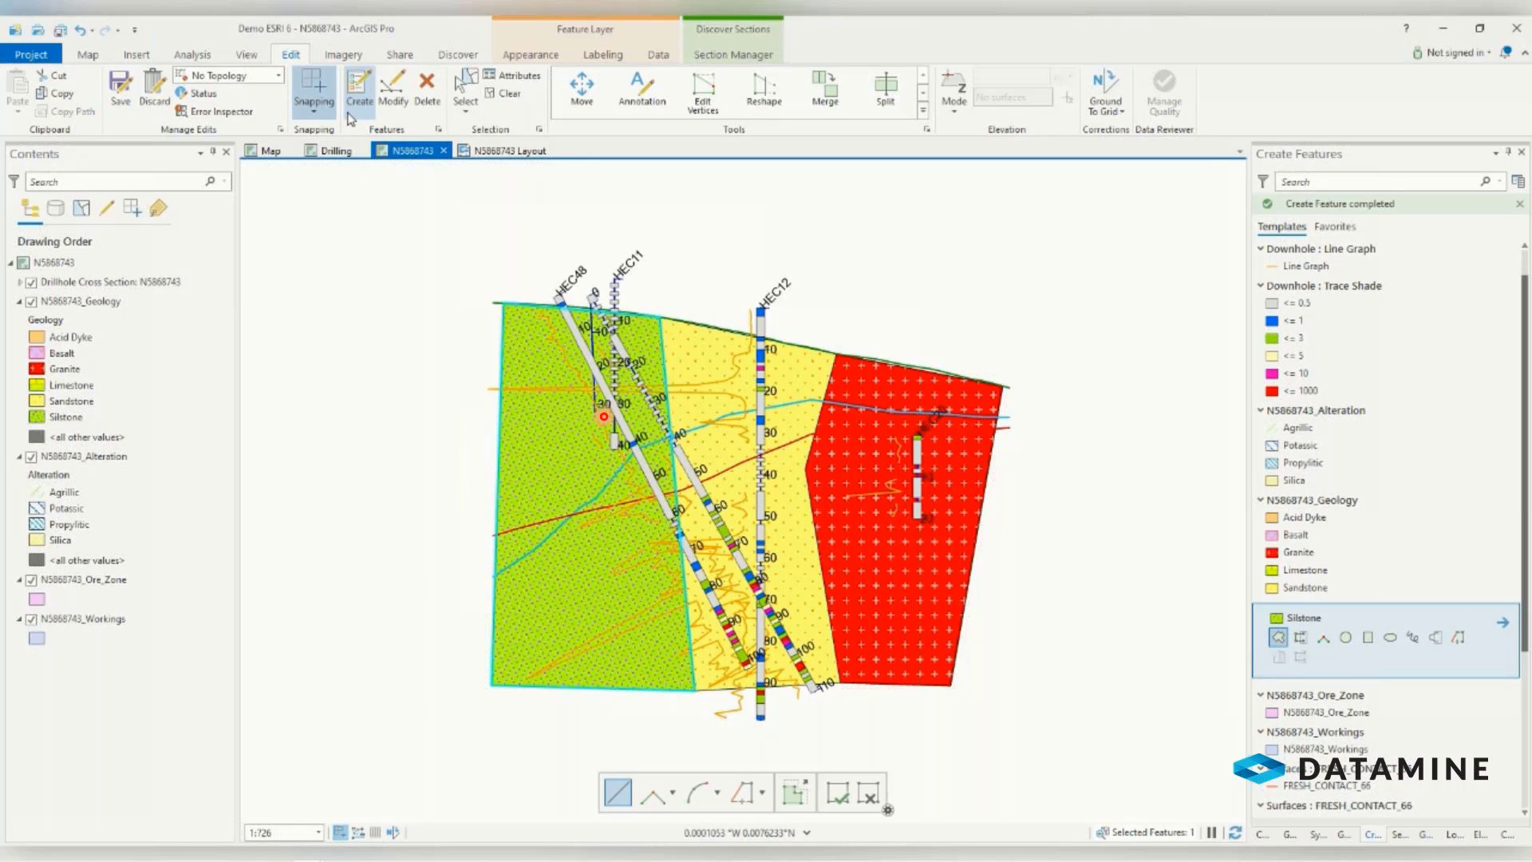
{"action": "left_click", "coordinate": [118, 88]}
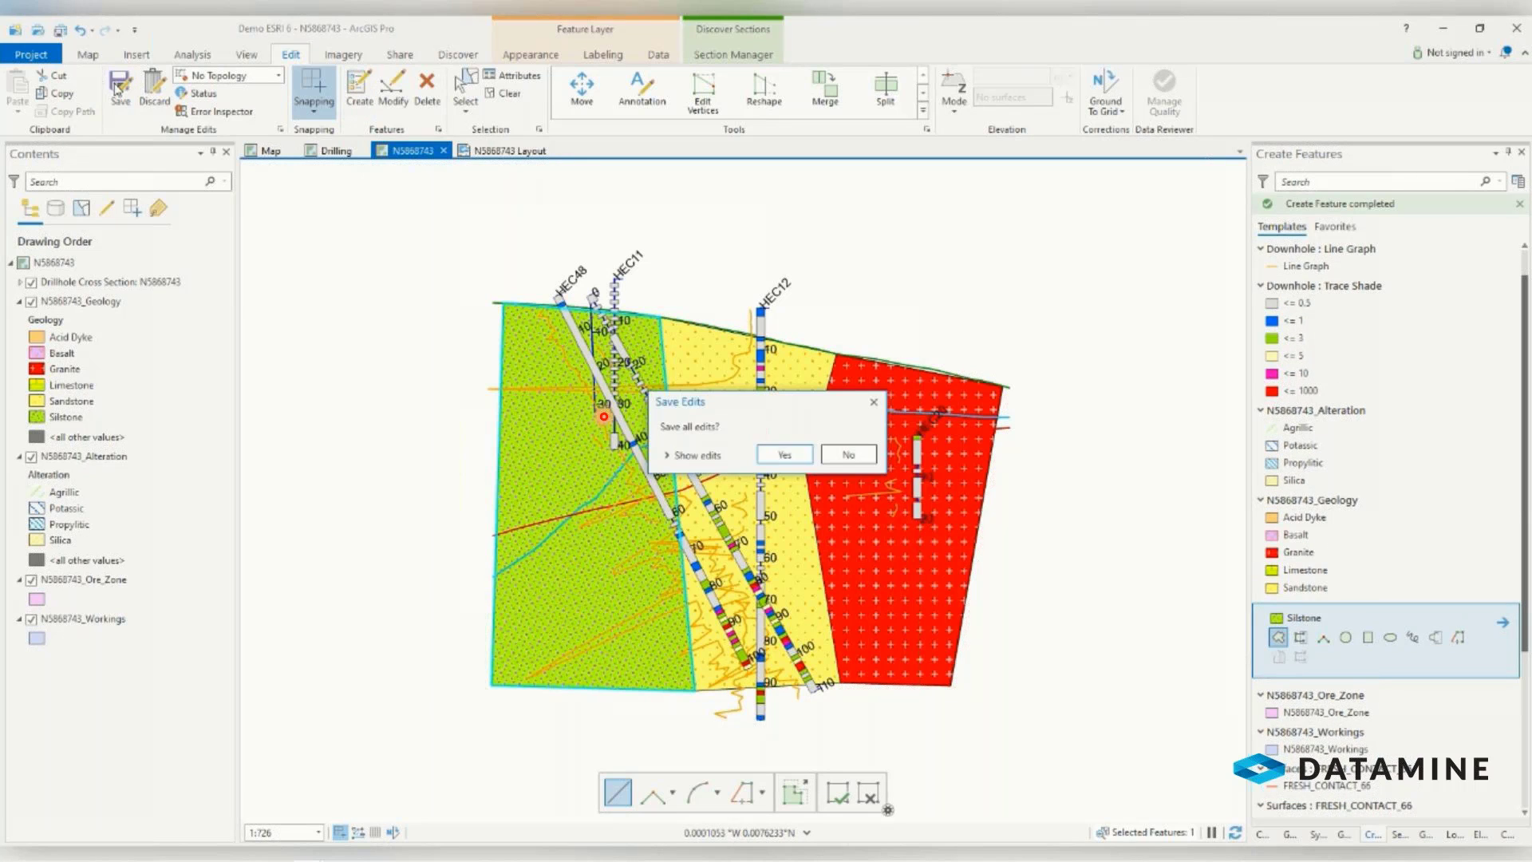
{"action": "left_click", "coordinate": [787, 449]}
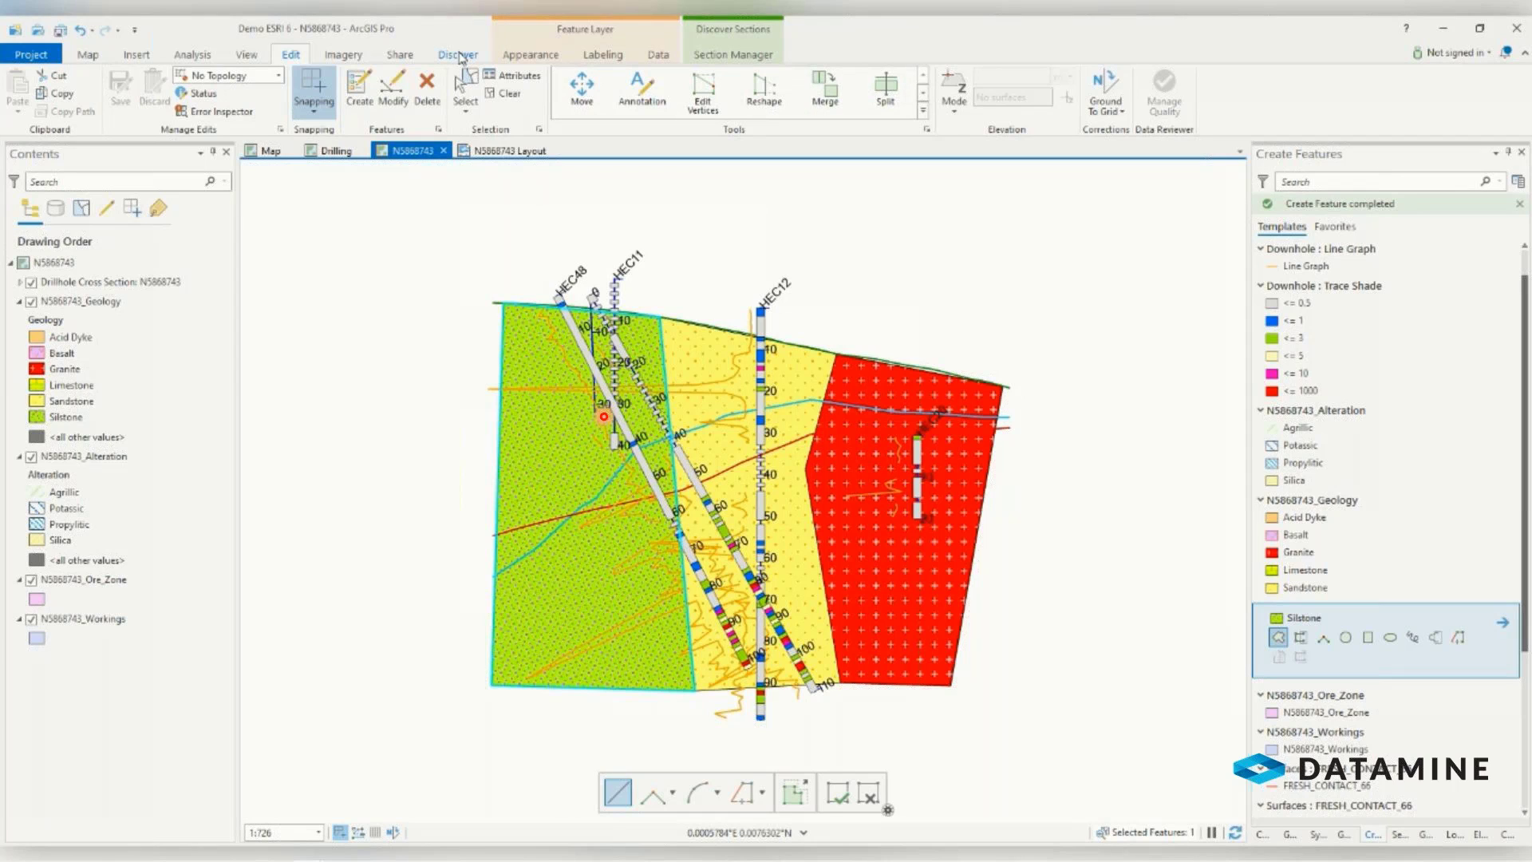
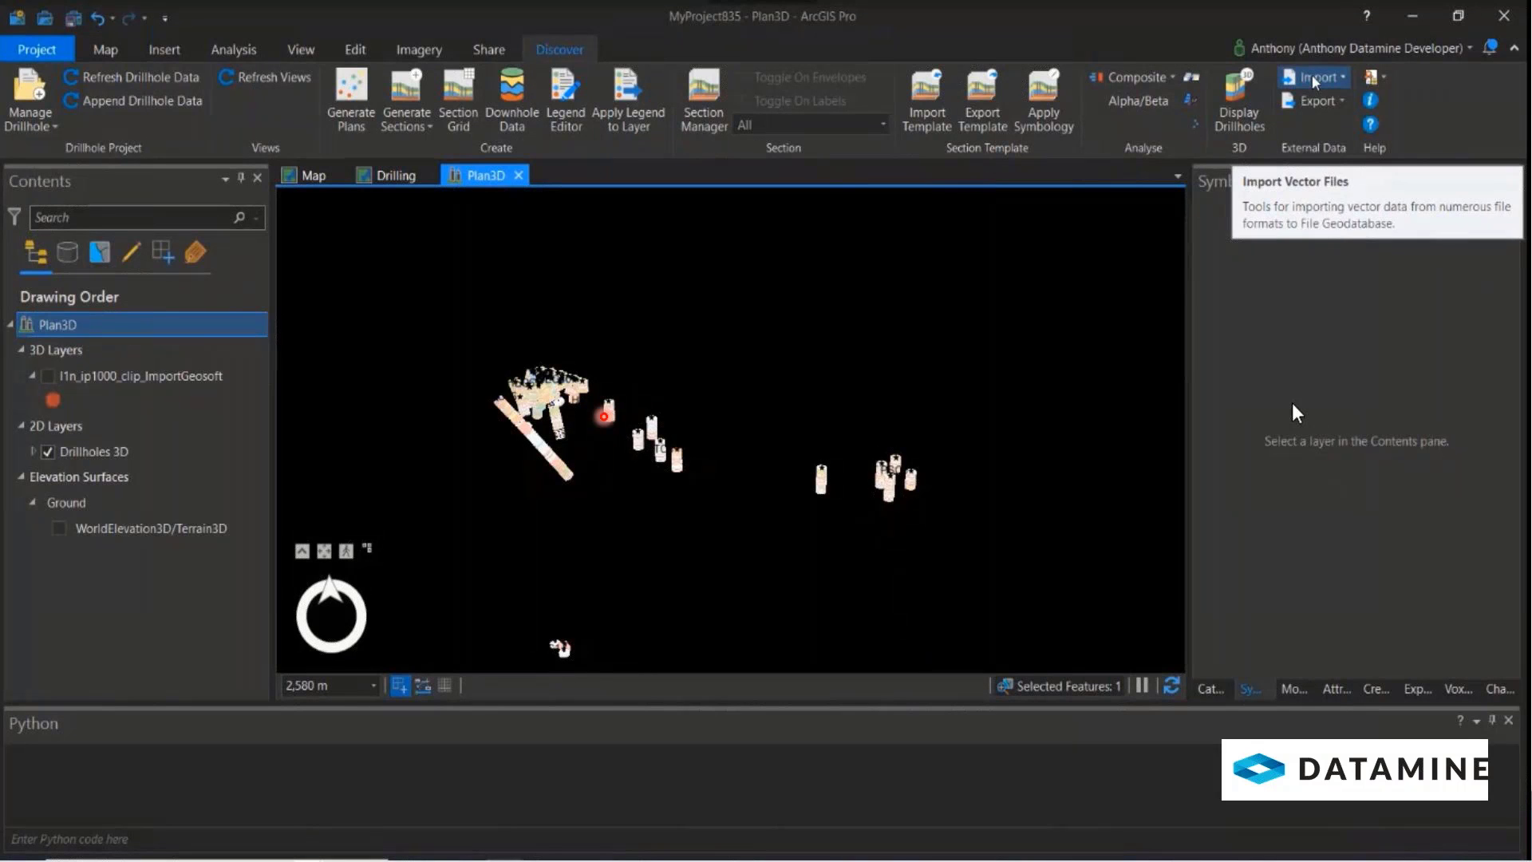
- Import the Datamine block model Hill800_BlockModel_6655.dm using AGD_1966_AMG_Zone_55, with sub-cell handling enabled
{"action": "left_click", "coordinate": [1314, 77]}
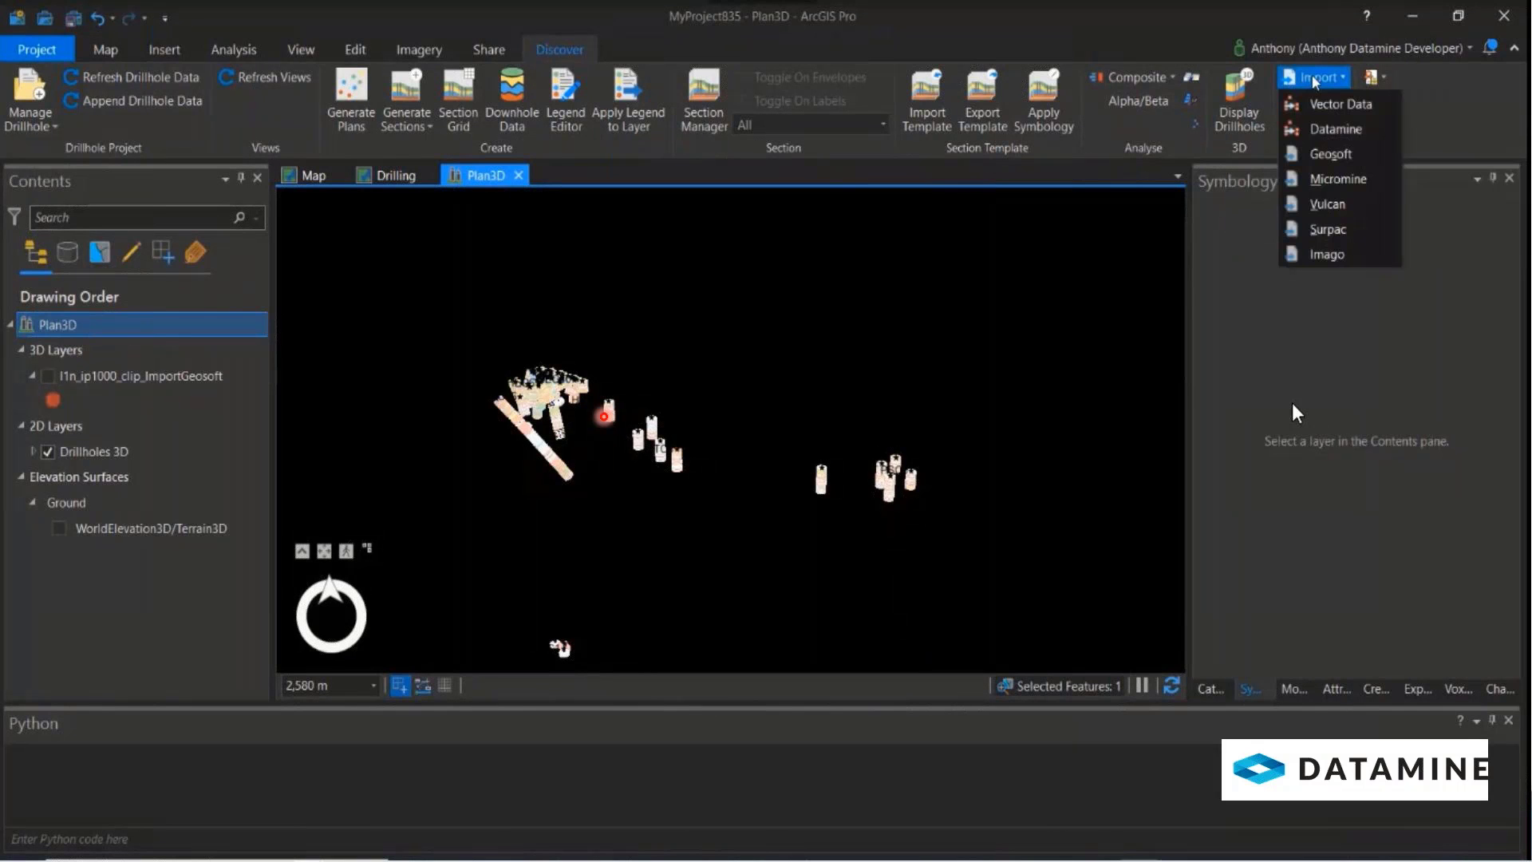
{"action": "left_click", "coordinate": [1327, 130]}
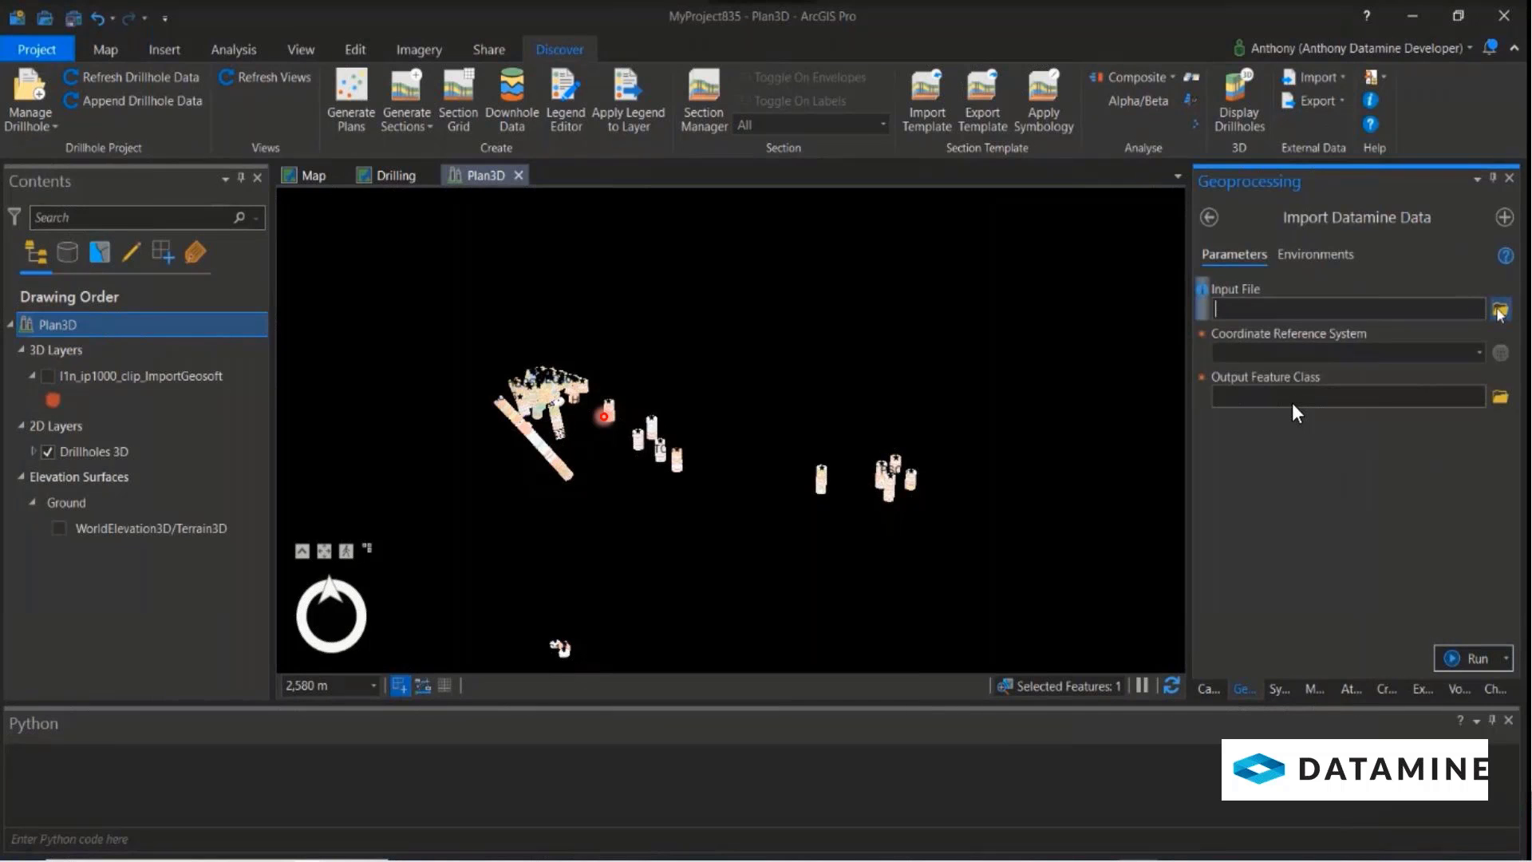
{"action": "left_click", "coordinate": [1499, 309]}
{"action": "left_click", "coordinate": [719, 216]}
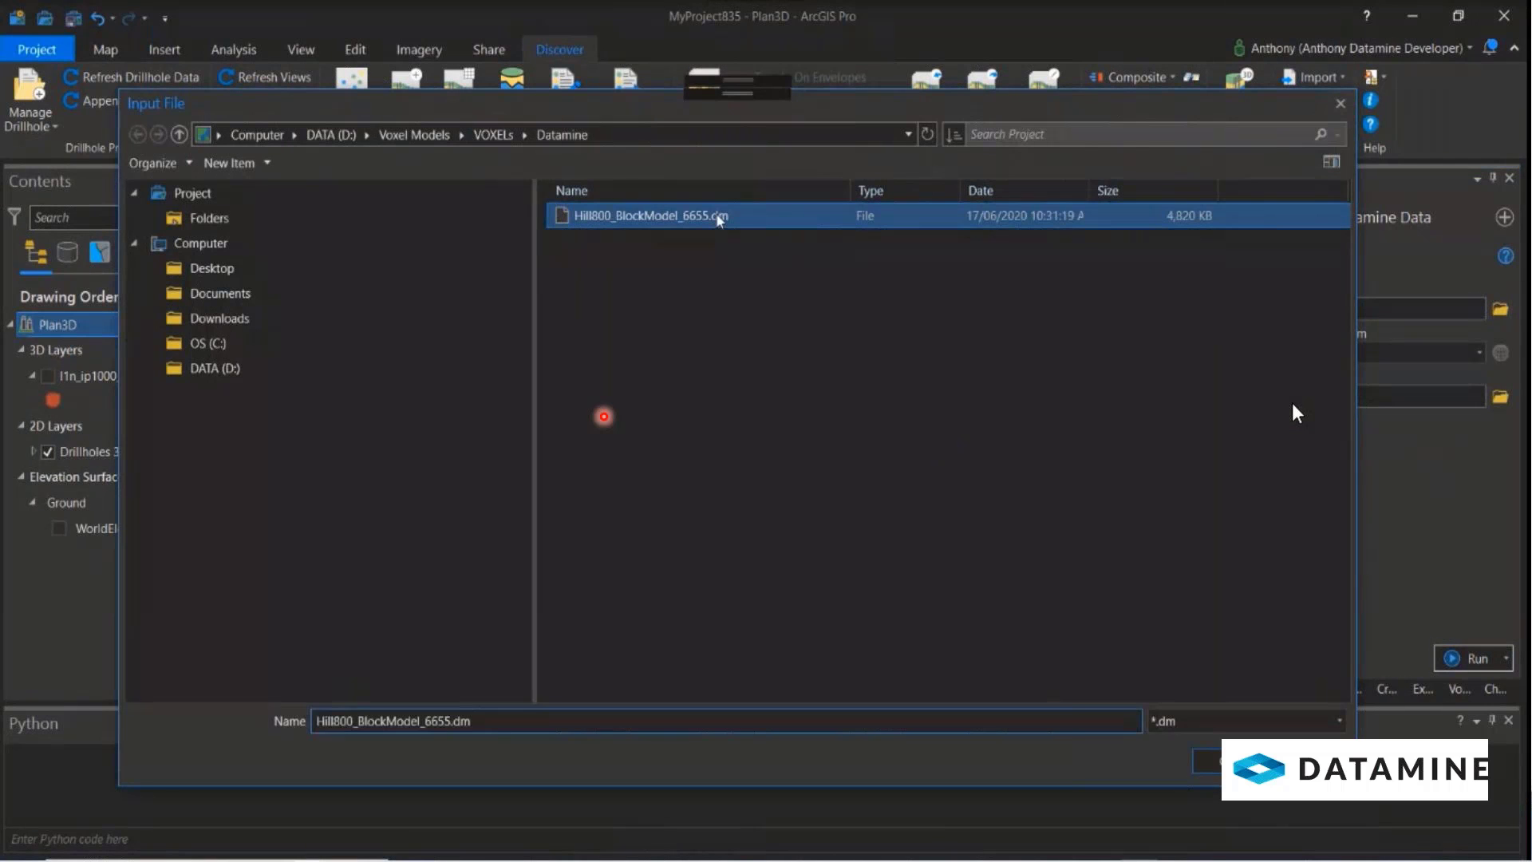
{"action": "key", "text": "Return"}
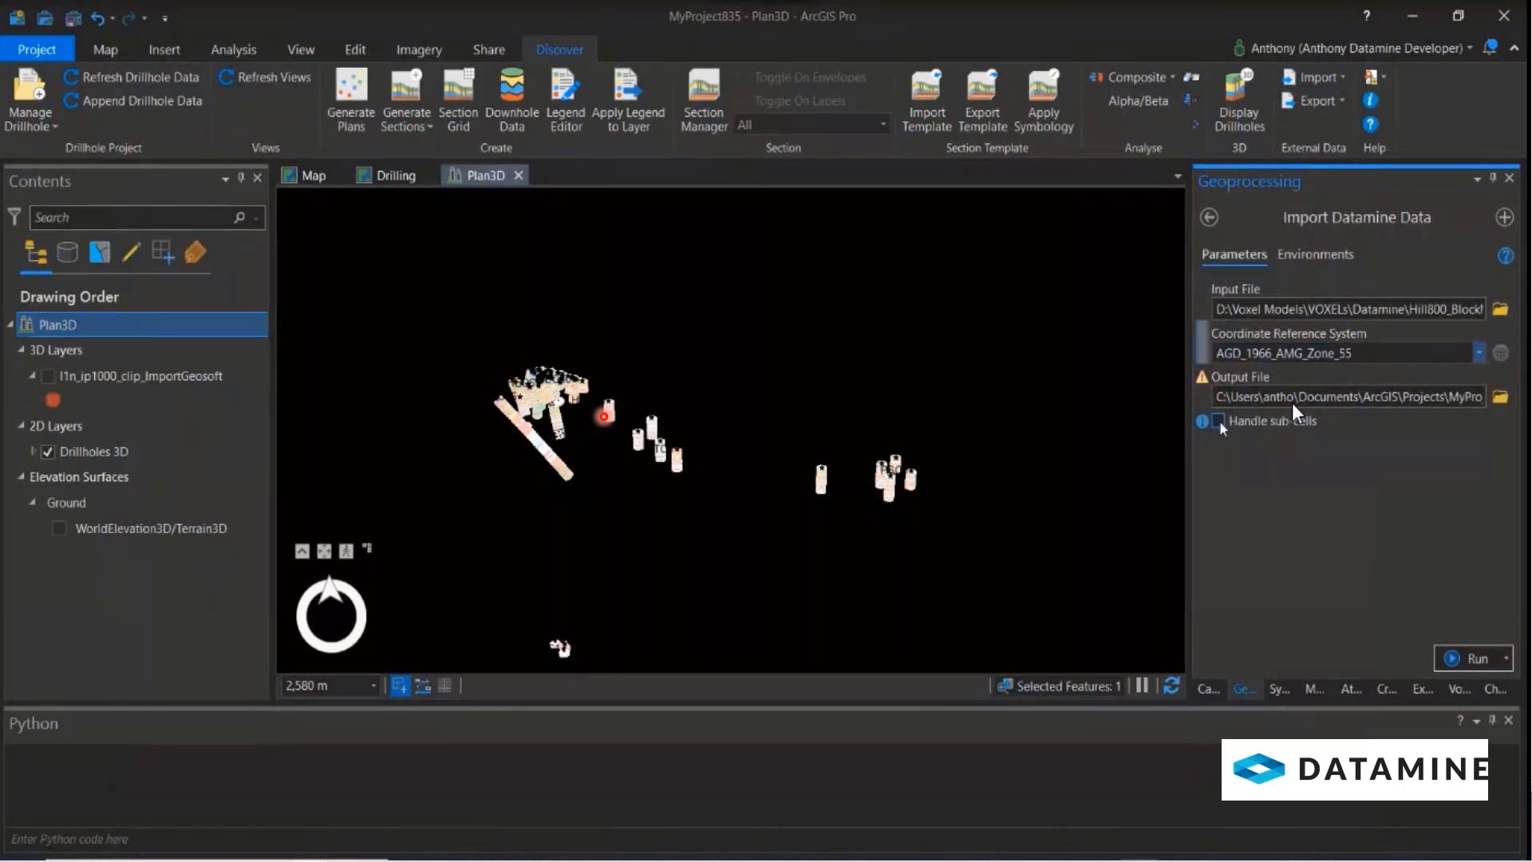
{"action": "left_click", "coordinate": [1477, 659]}
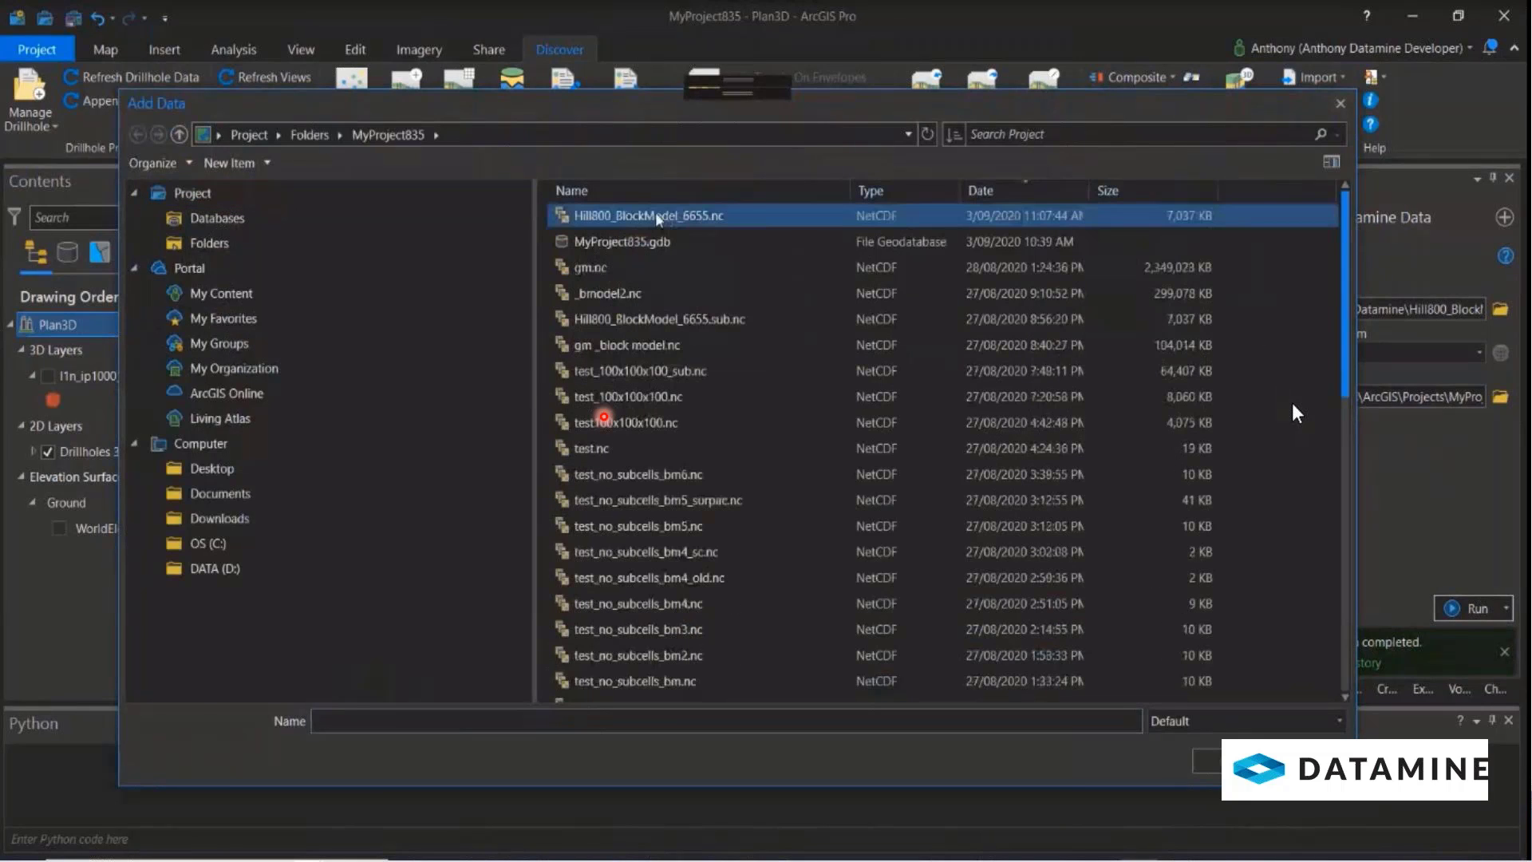
- Add Hill800_BlockModel_6655.nc to the Plan3D scene as a voxel layer with DATA as the default variable
{"action": "key", "text": "Return"}
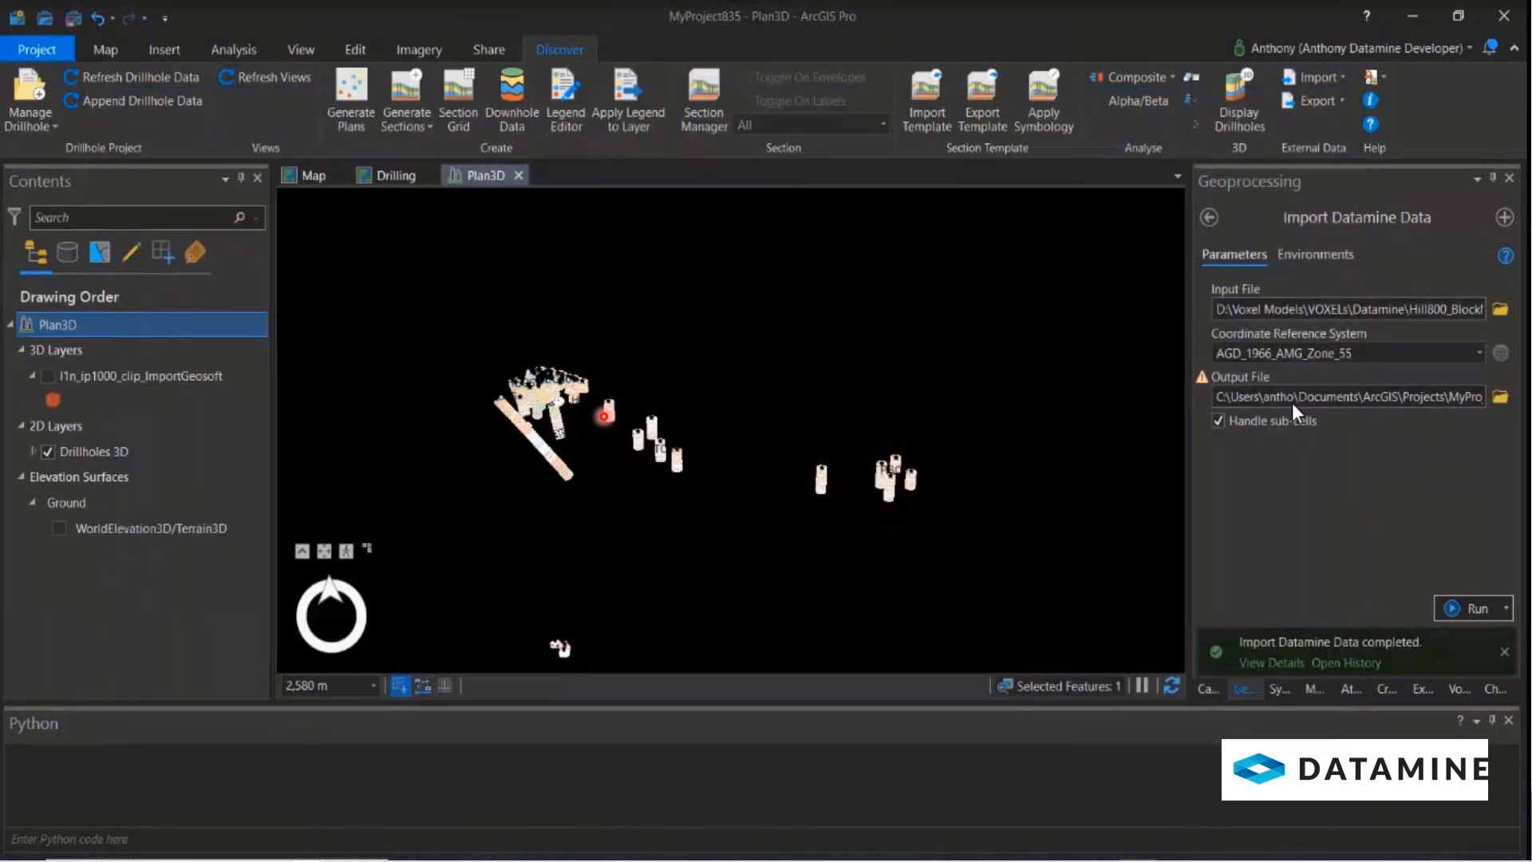
{"action": "left_click", "coordinate": [901, 403]}
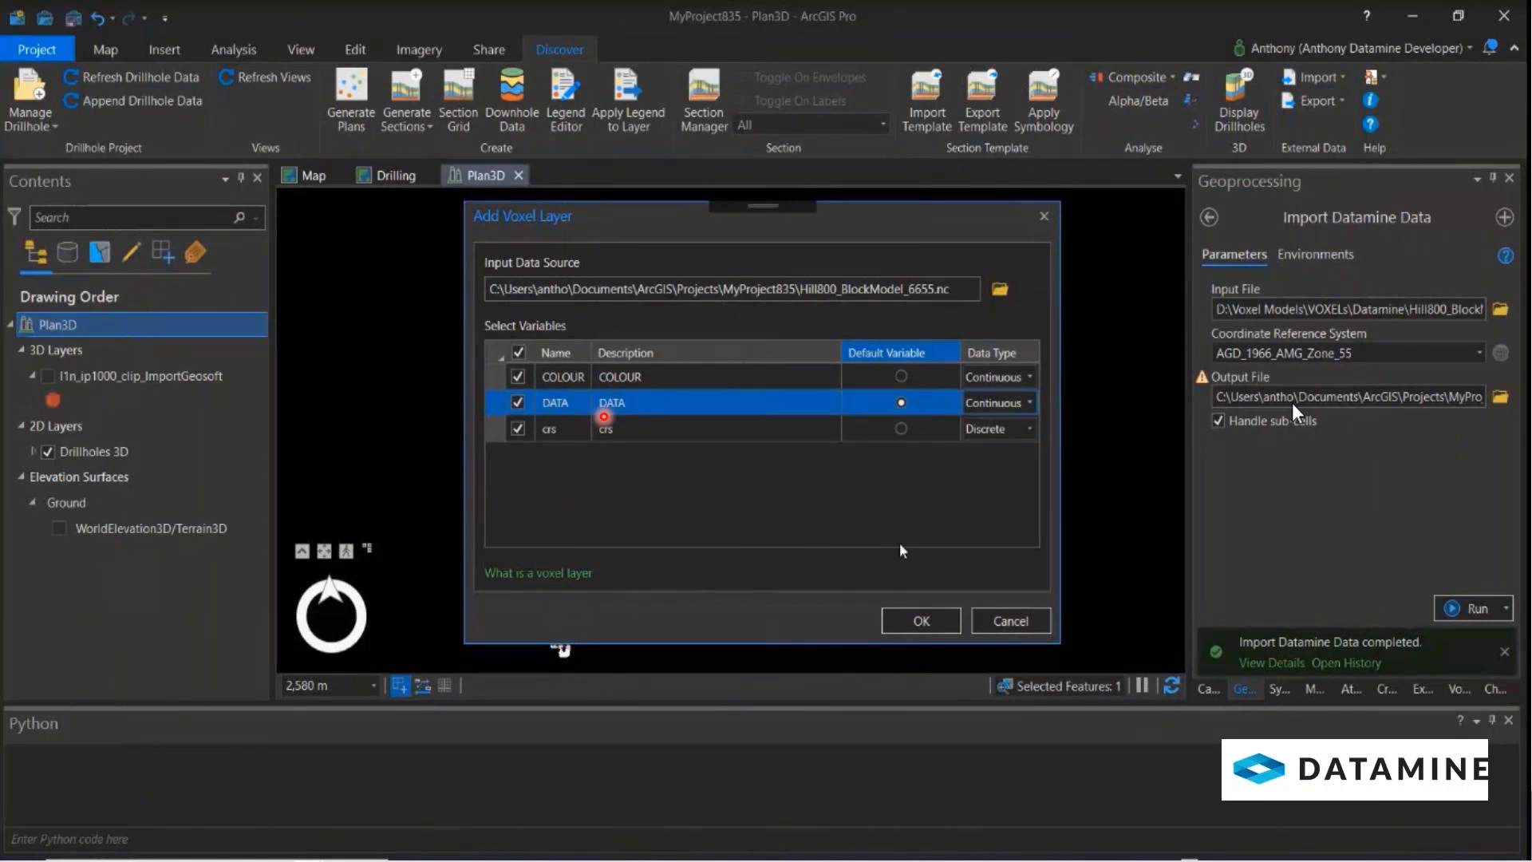
{"action": "left_click", "coordinate": [921, 620]}
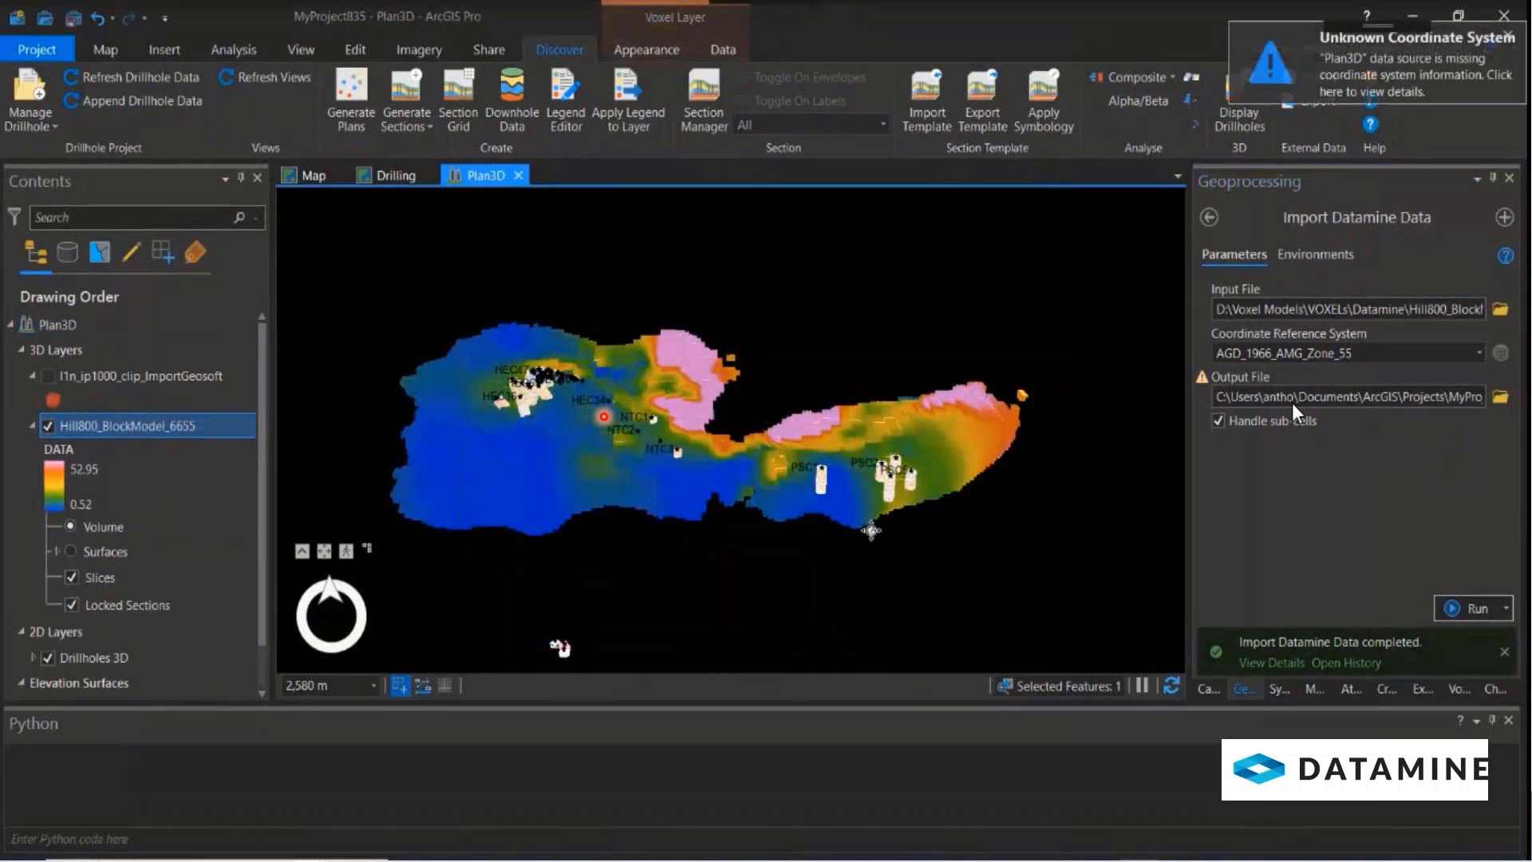
{"action": "left_click_drag", "start_coordinate": [920, 519], "coordinate": [803, 510]}
{"action": "scroll", "coordinate": [604, 415], "scroll_direction": "up", "scroll_amount": 3}
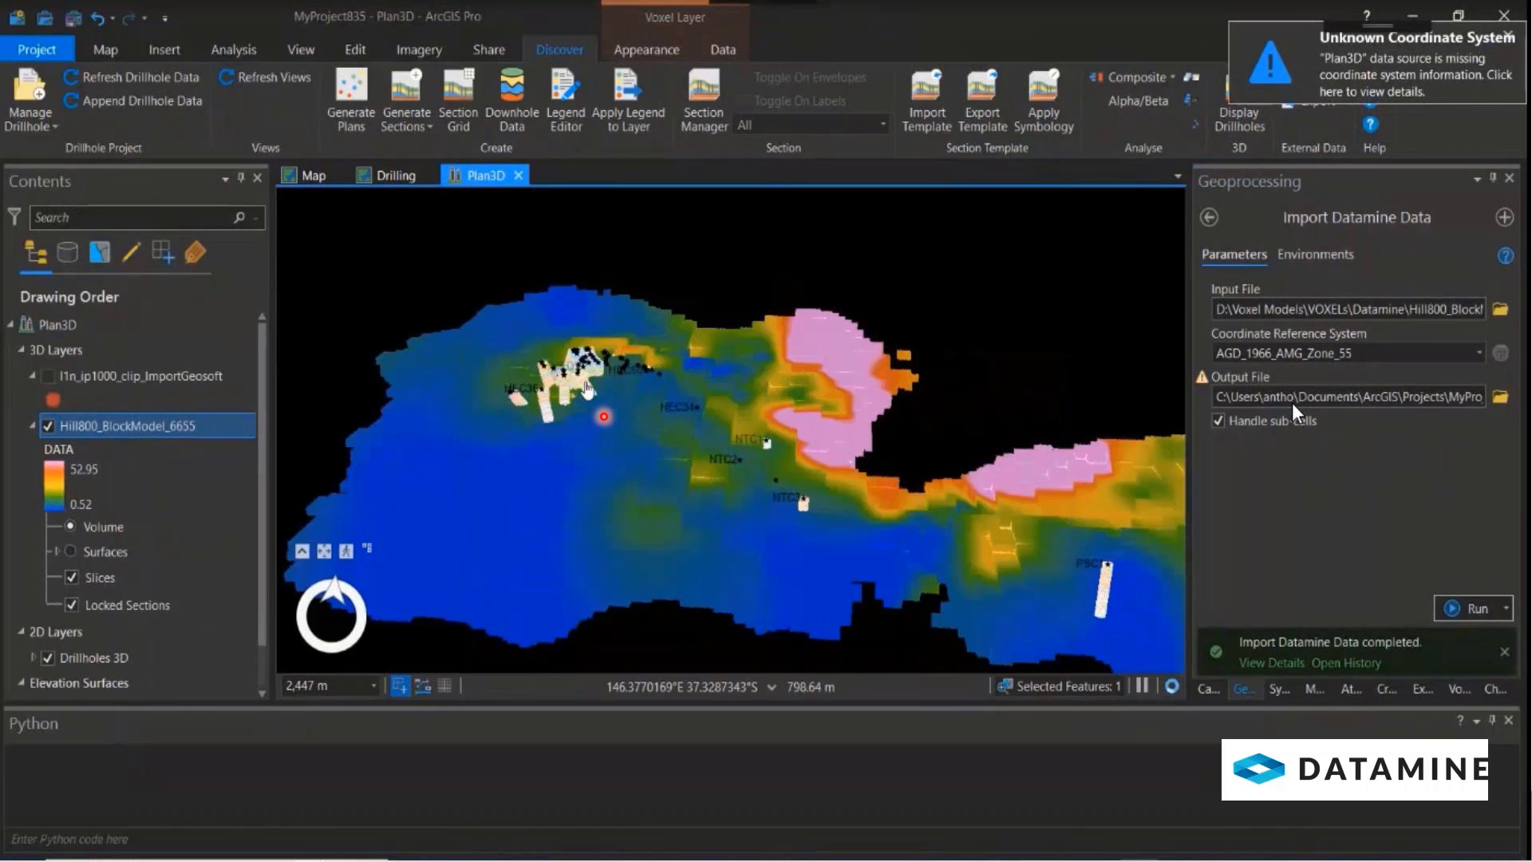
{"action": "scroll", "coordinate": [604, 416], "scroll_direction": "up", "scroll_amount": 4}
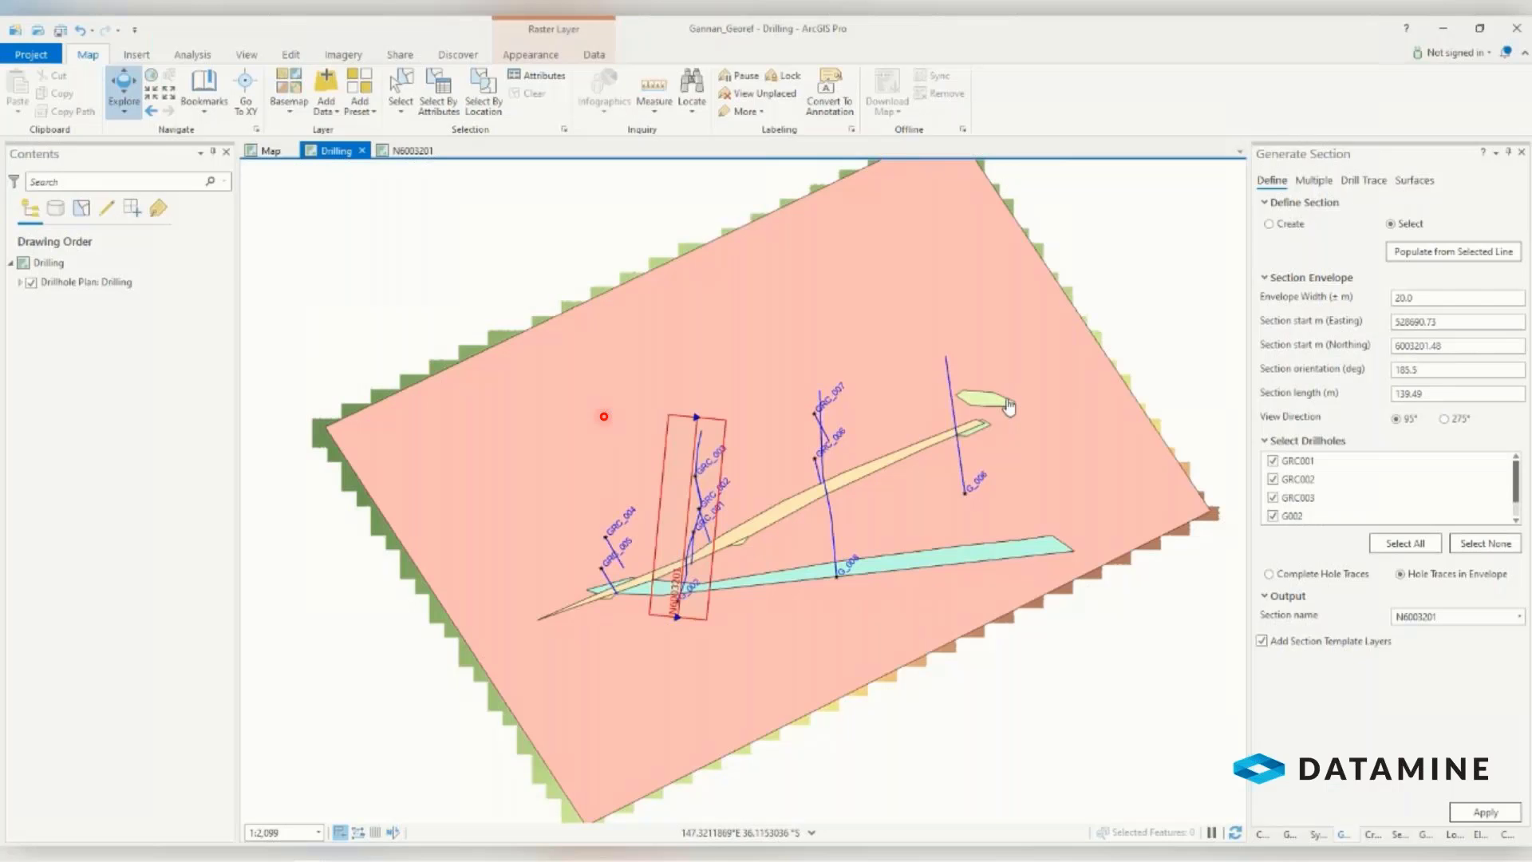
- Add the scanned image EL1960_G3052_199002_Half(Entered)_Page_10.jpg from the Ref folder to section N6003201 and zoom to its layer
{"action": "left_click", "coordinate": [412, 150]}
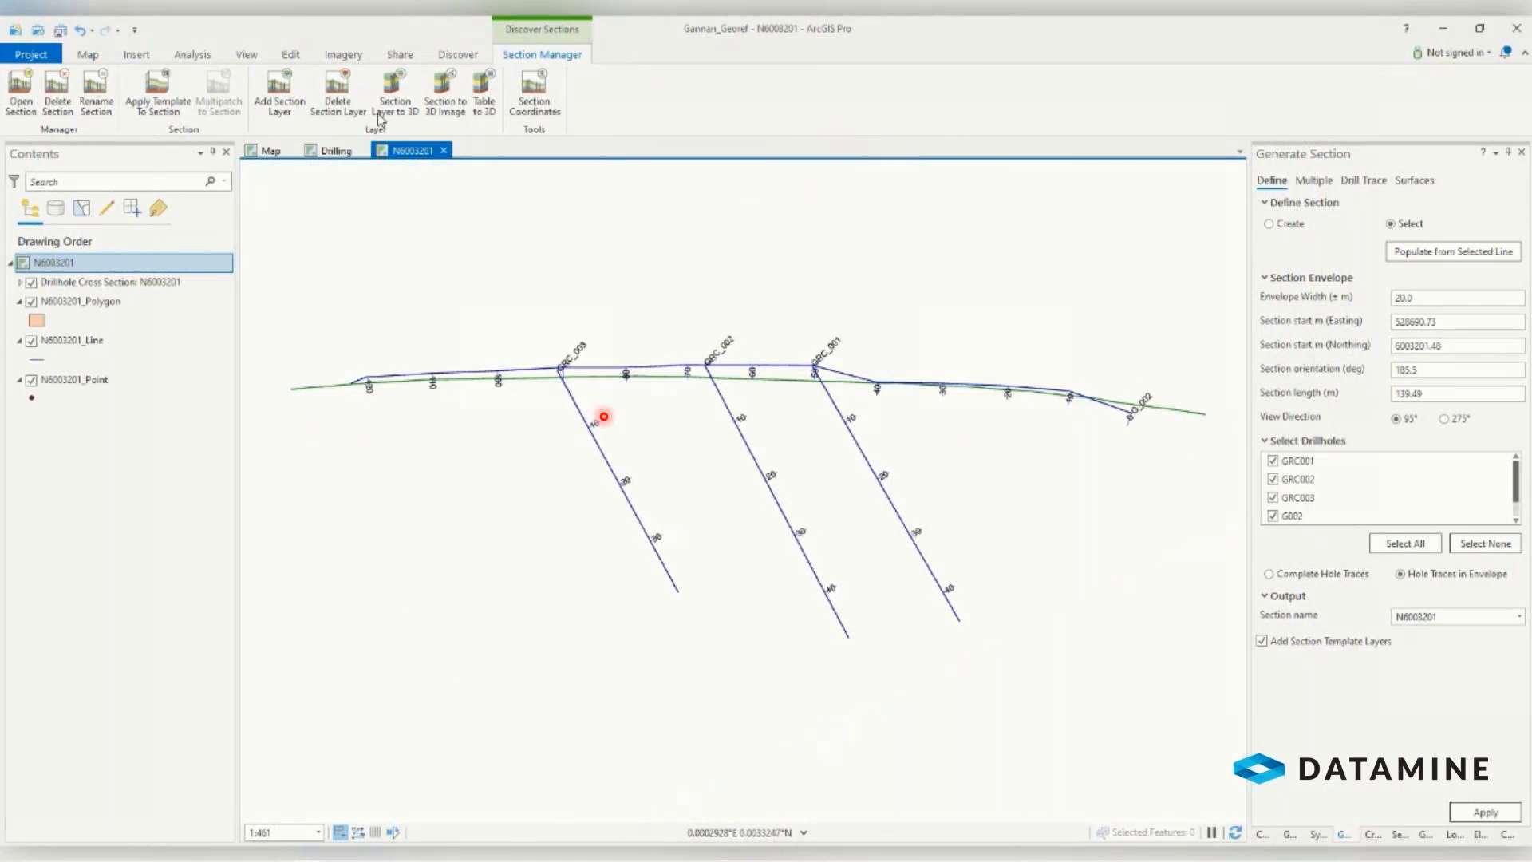
{"action": "mouse_move", "coordinate": [481, 817]}
{"action": "left_click", "coordinate": [401, 797]}
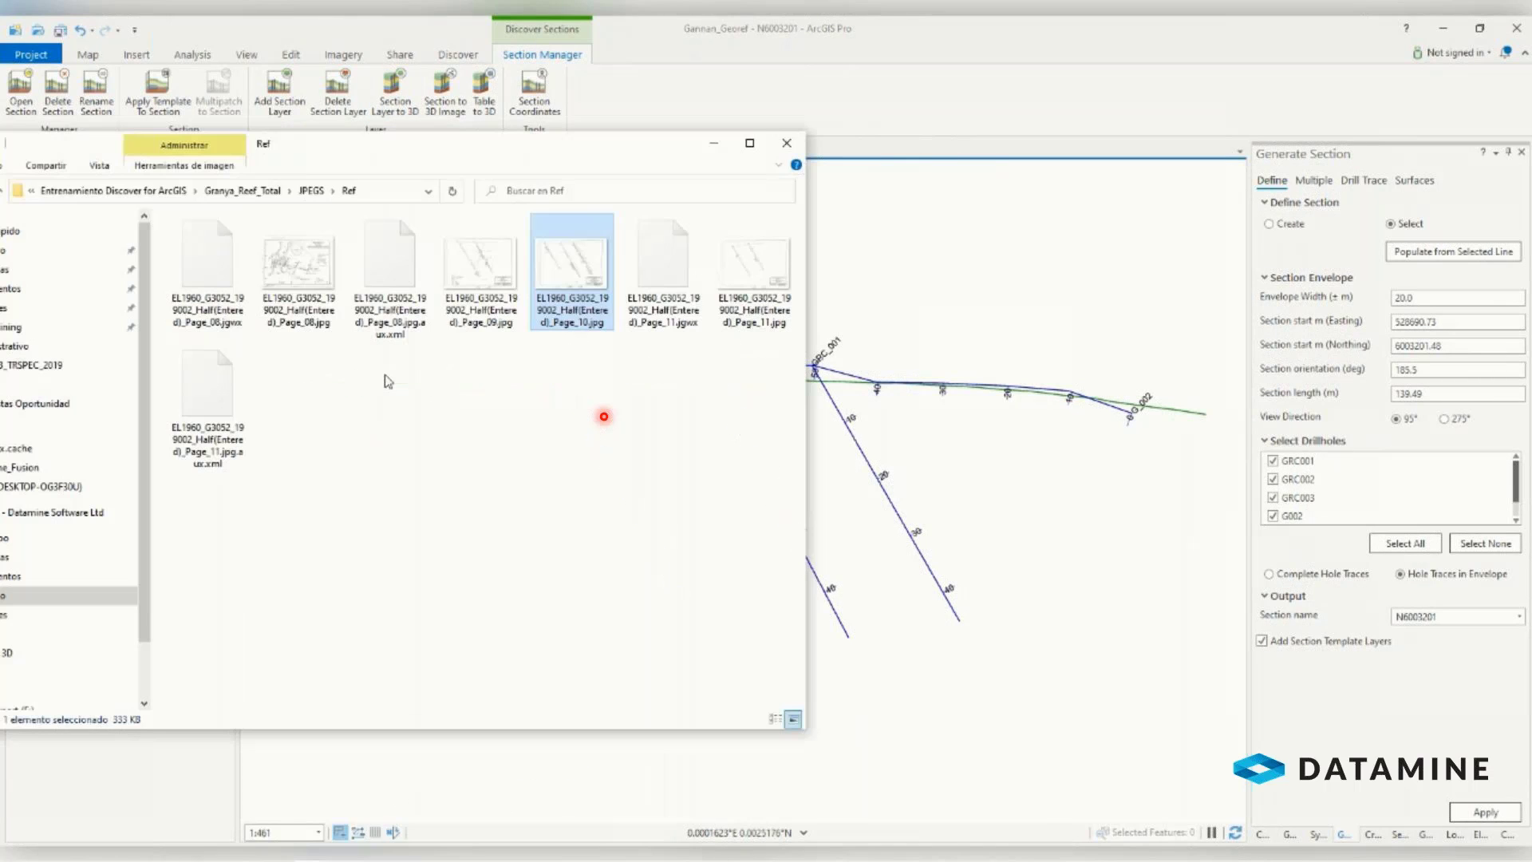
{"action": "left_click_drag", "start_coordinate": [593, 294], "coordinate": [998, 682]}
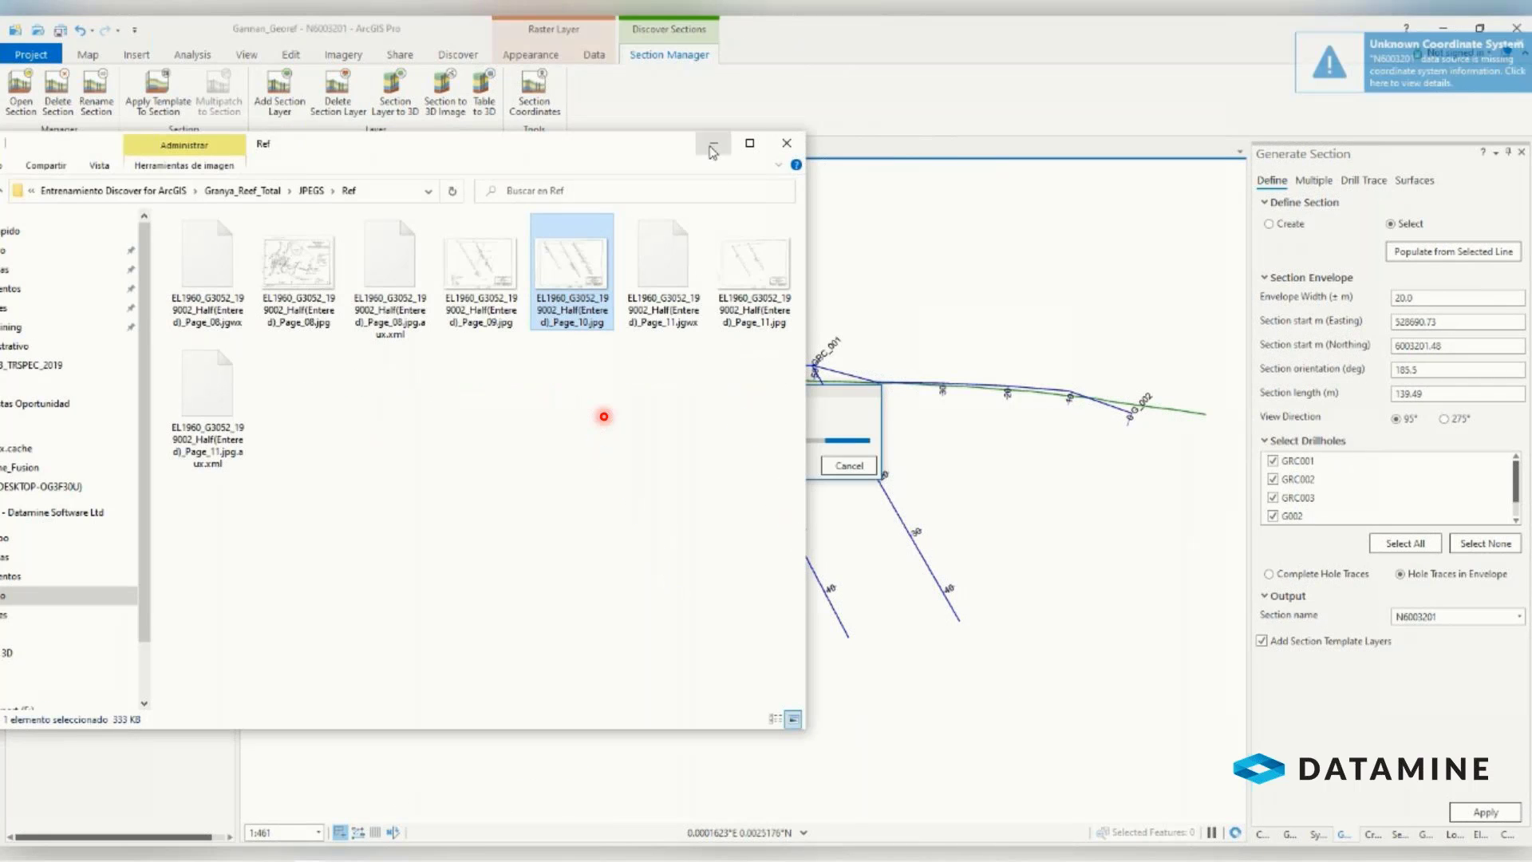
{"action": "left_click", "coordinate": [713, 148]}
{"action": "right_click", "coordinate": [103, 416]}
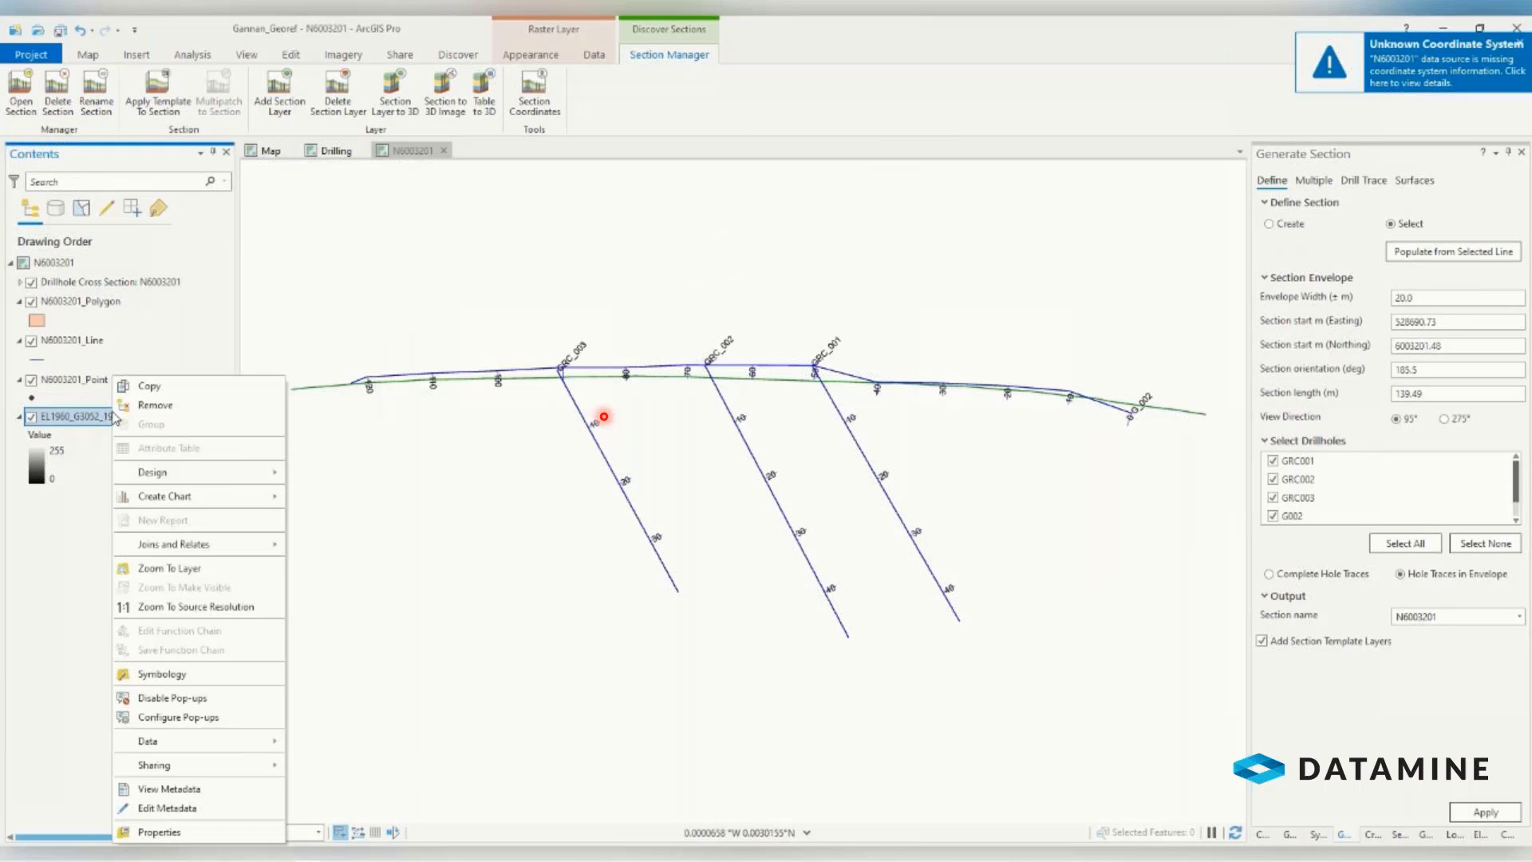
{"action": "left_click", "coordinate": [169, 568]}
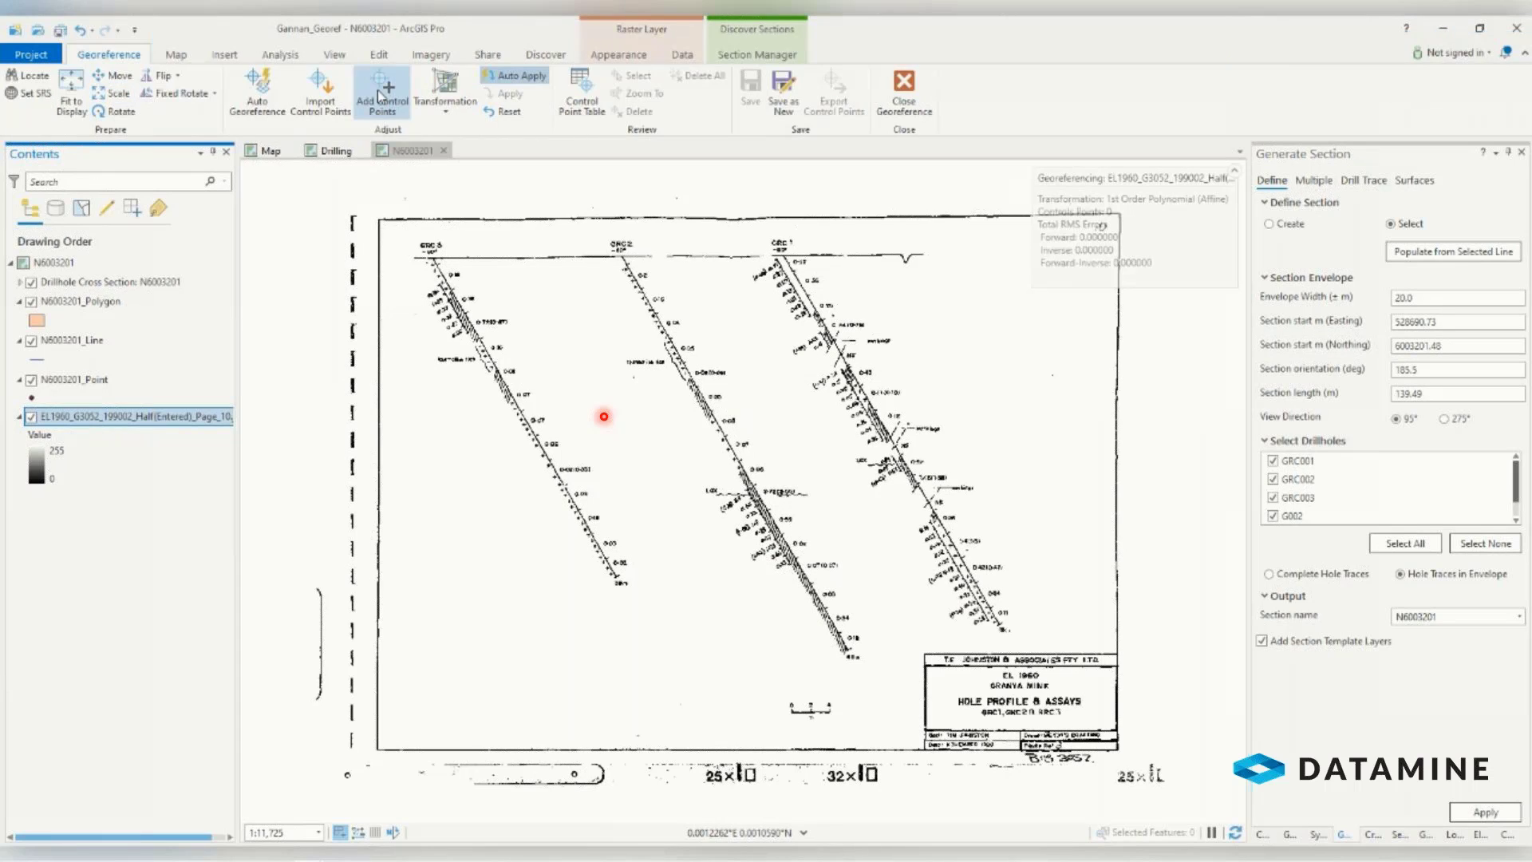
- Add a georeferencing control point linking the scanned GRC 3 collar to its matching collar in the drillhole cross section
{"action": "left_click", "coordinate": [382, 94]}
{"action": "left_click", "coordinate": [433, 259]}
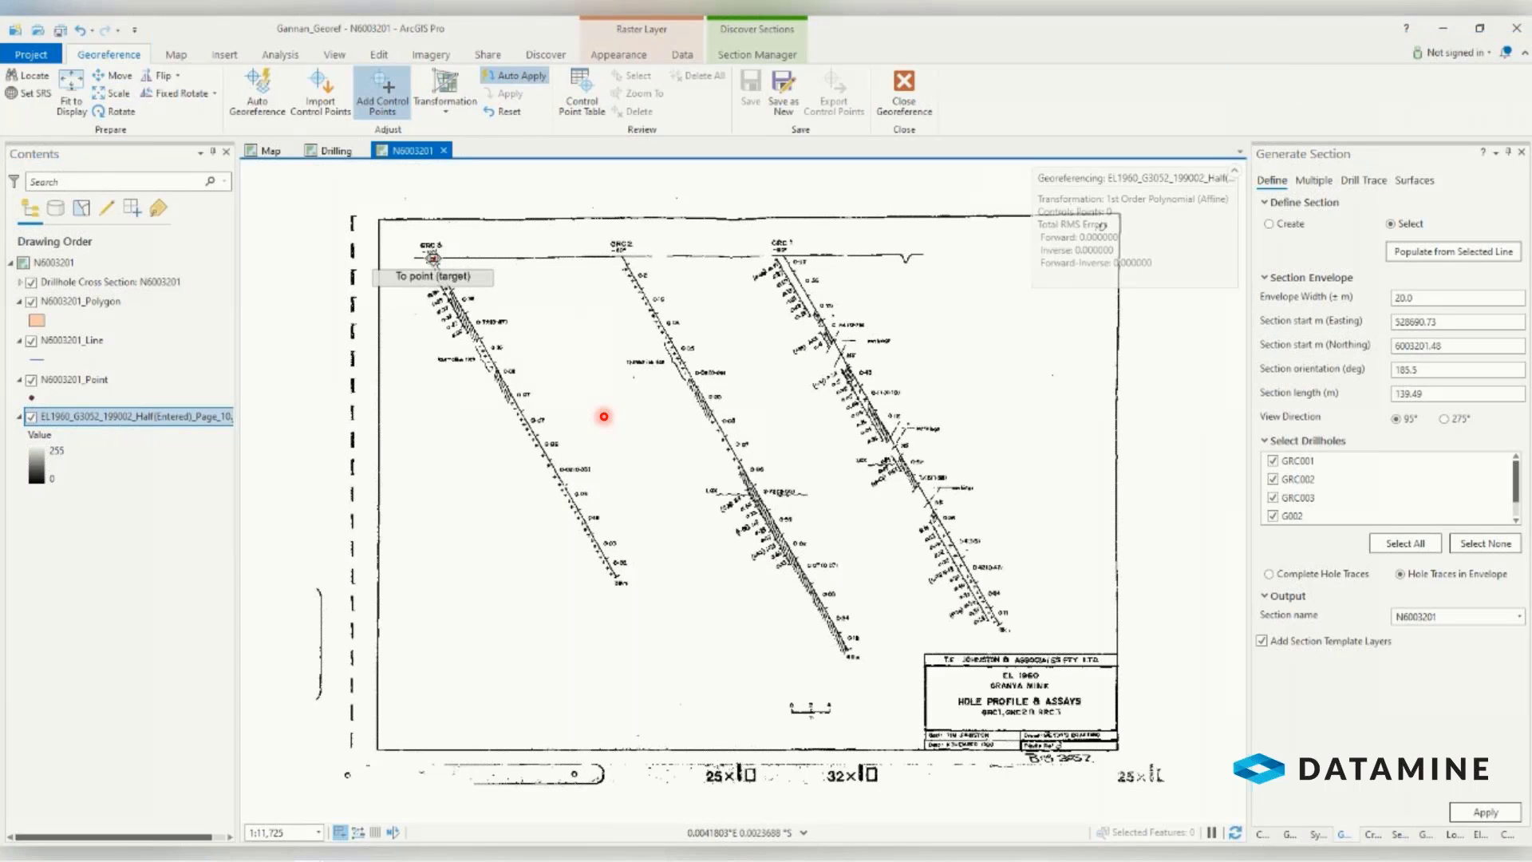
{"action": "left_click", "coordinate": [104, 281]}
{"action": "right_click", "coordinate": [104, 281]}
{"action": "left_click", "coordinate": [239, 470]}
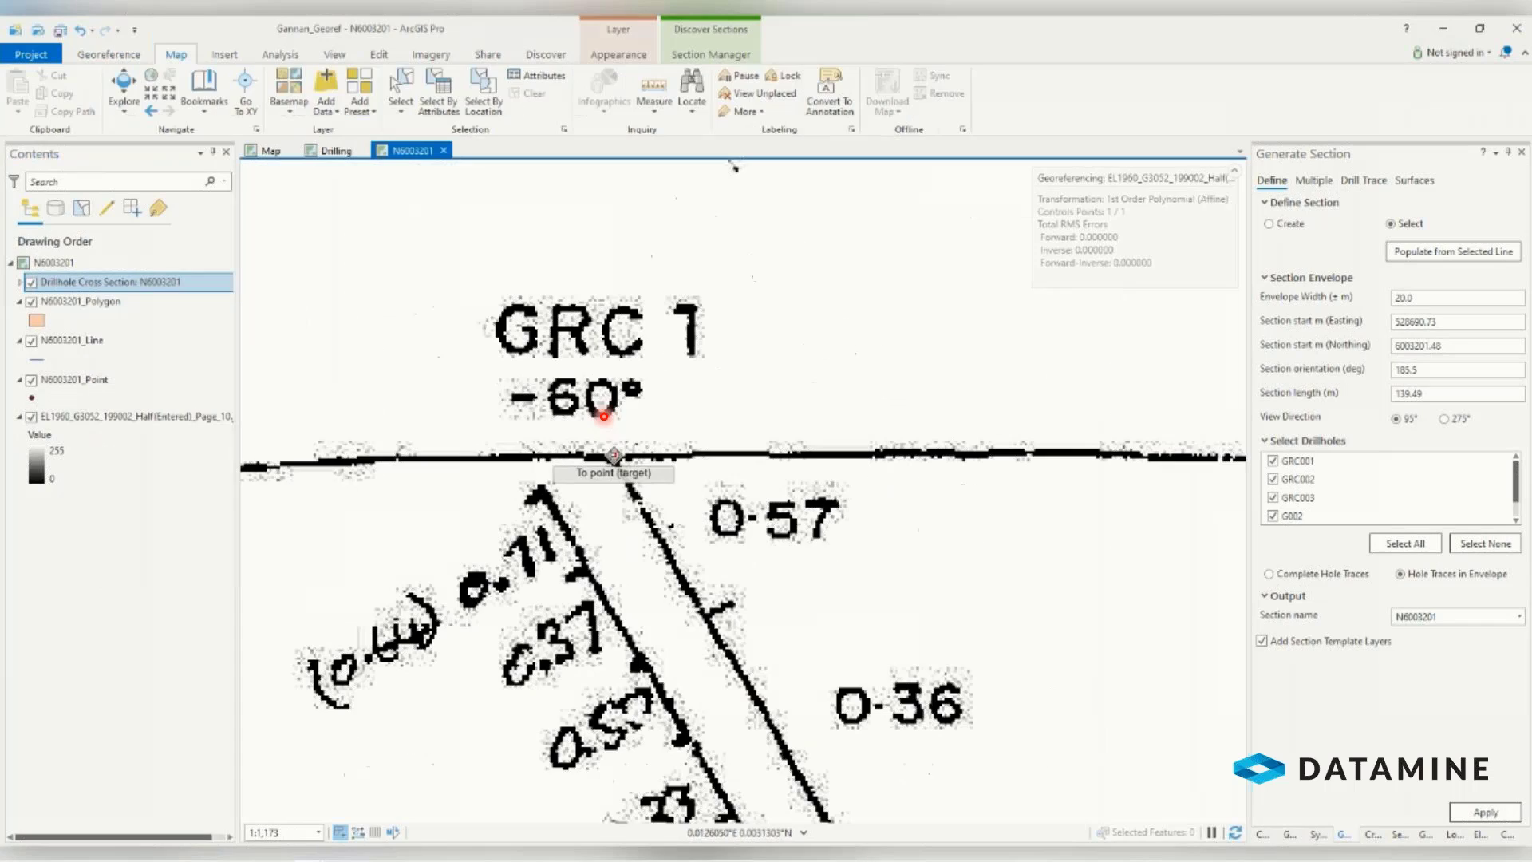
- Link the scanned GRC 1 collar to the GRC_001 collar on the drillhole cross section with a second control point
{"action": "right_click", "coordinate": [104, 282]}
{"action": "left_click", "coordinate": [160, 415]}
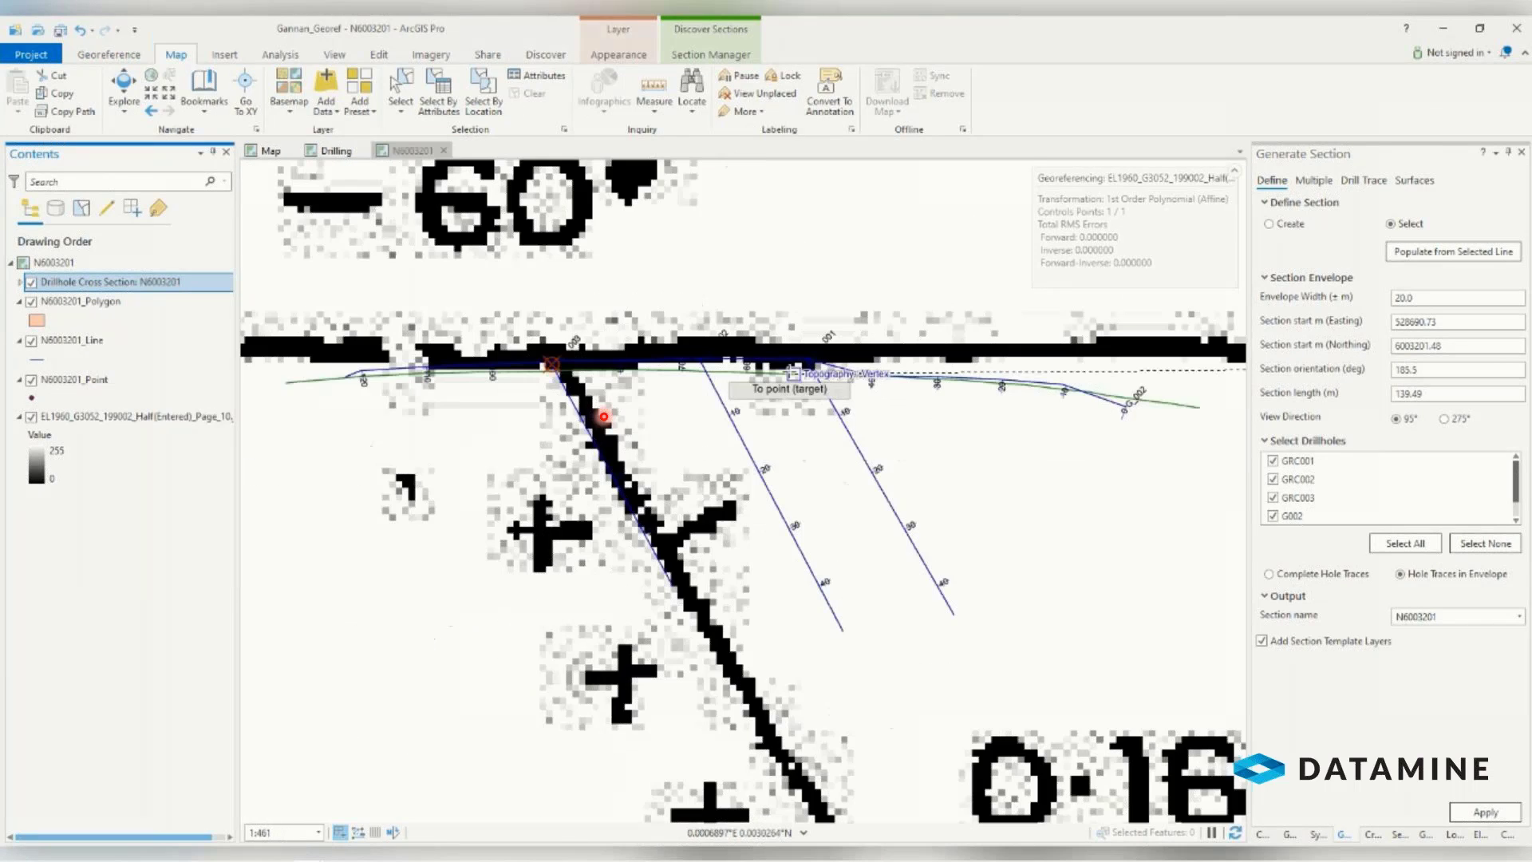
{"action": "scroll", "coordinate": [792, 373], "scroll_direction": "up", "scroll_amount": 5}
{"action": "left_click", "coordinate": [831, 360]}
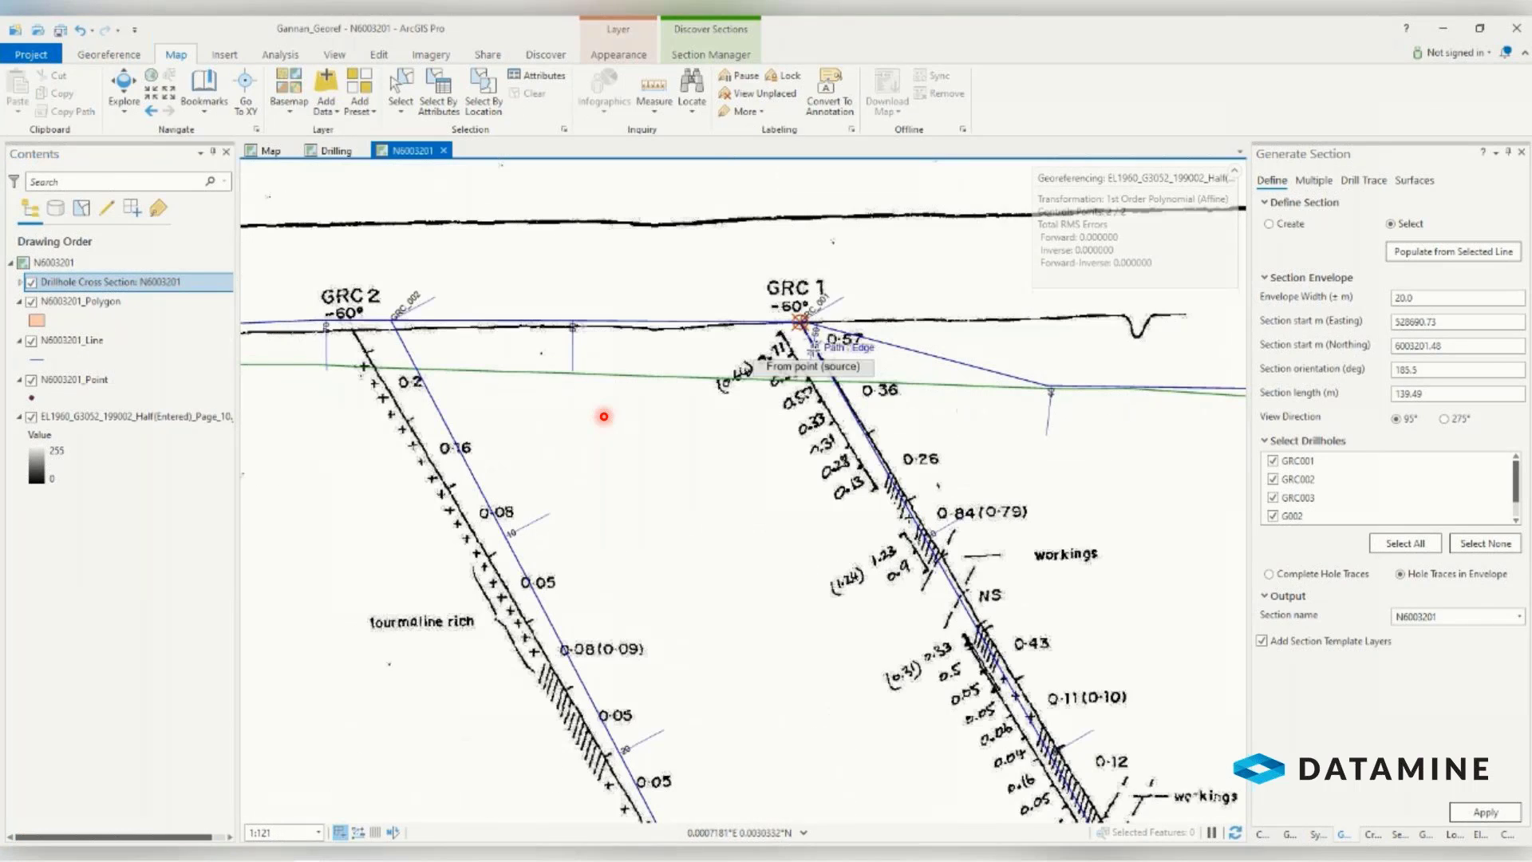
- Add a third control point linking the bottom of the scanned GRC 2 hole to the end of its drillhole trace
{"action": "scroll", "coordinate": [814, 349], "scroll_direction": "down", "scroll_amount": 3}
{"action": "scroll", "coordinate": [902, 795], "scroll_direction": "up", "scroll_amount": 7}
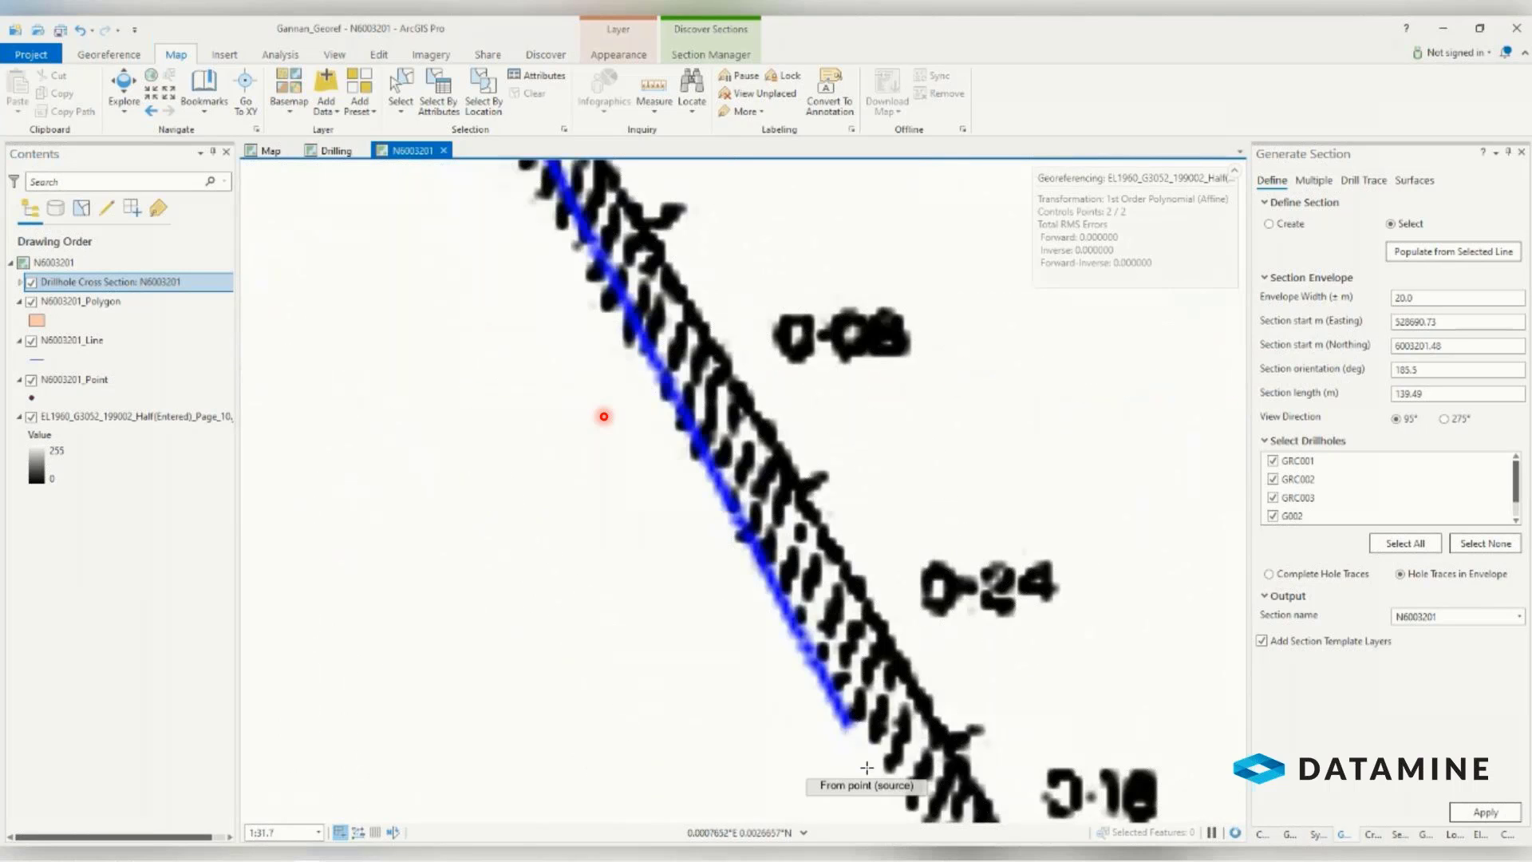
{"action": "scroll", "coordinate": [867, 767], "scroll_direction": "down", "scroll_amount": 3}
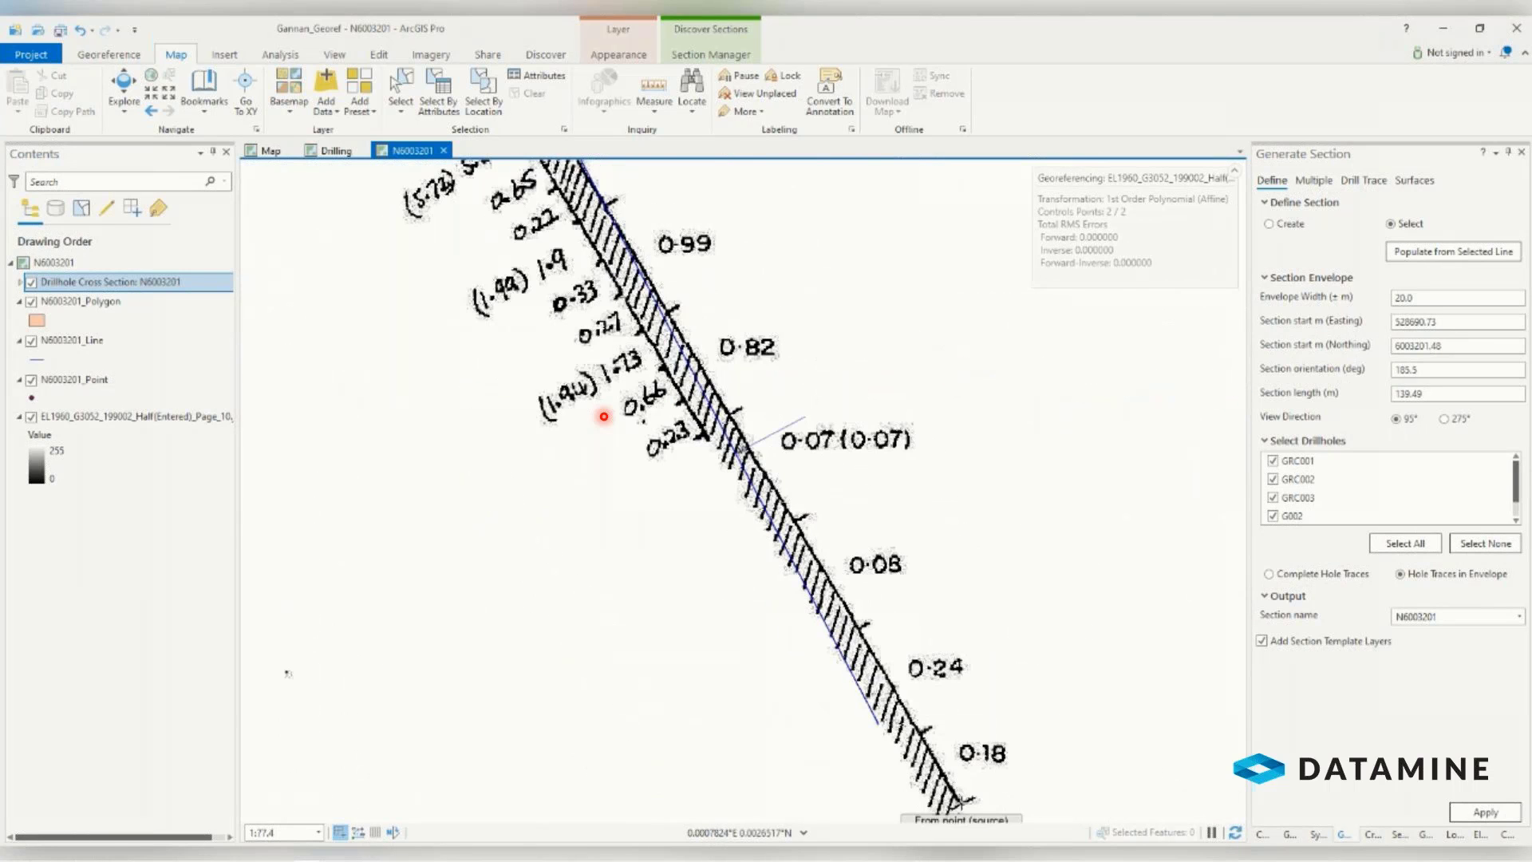
{"action": "left_click", "coordinate": [962, 799]}
{"action": "left_click", "coordinate": [878, 723]}
{"action": "scroll", "coordinate": [818, 550], "scroll_direction": "down", "scroll_amount": 4}
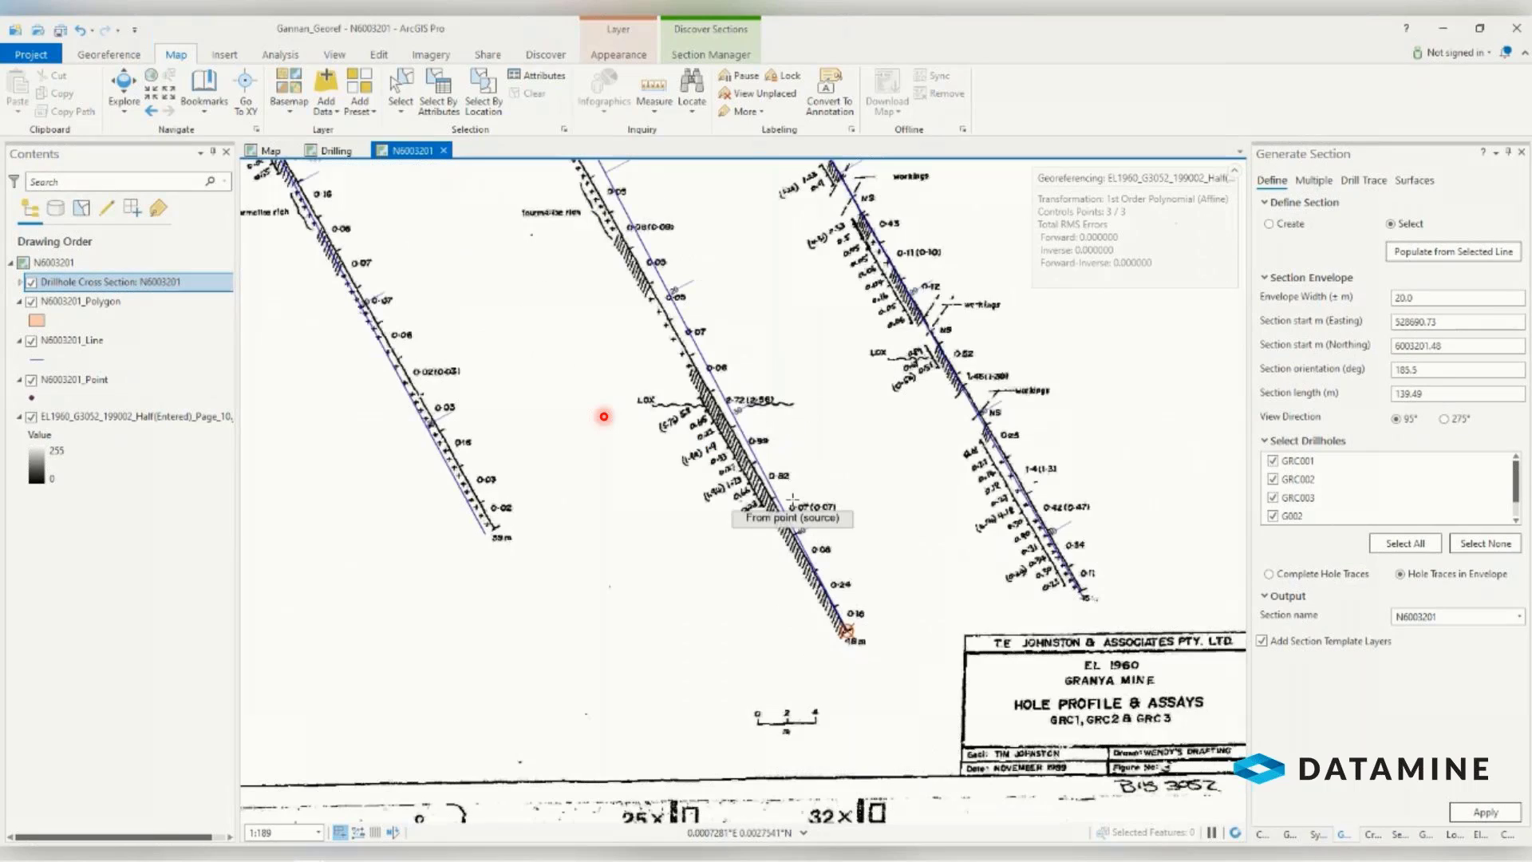
- Add a fourth control point linking the scanned GRC 2 collar to the GRC_002 collar in the section
{"action": "scroll", "coordinate": [604, 170], "scroll_direction": "up", "scroll_amount": 4}
{"action": "left_click", "coordinate": [608, 193]}
{"action": "scroll", "coordinate": [608, 192], "scroll_direction": "down", "scroll_amount": 2}
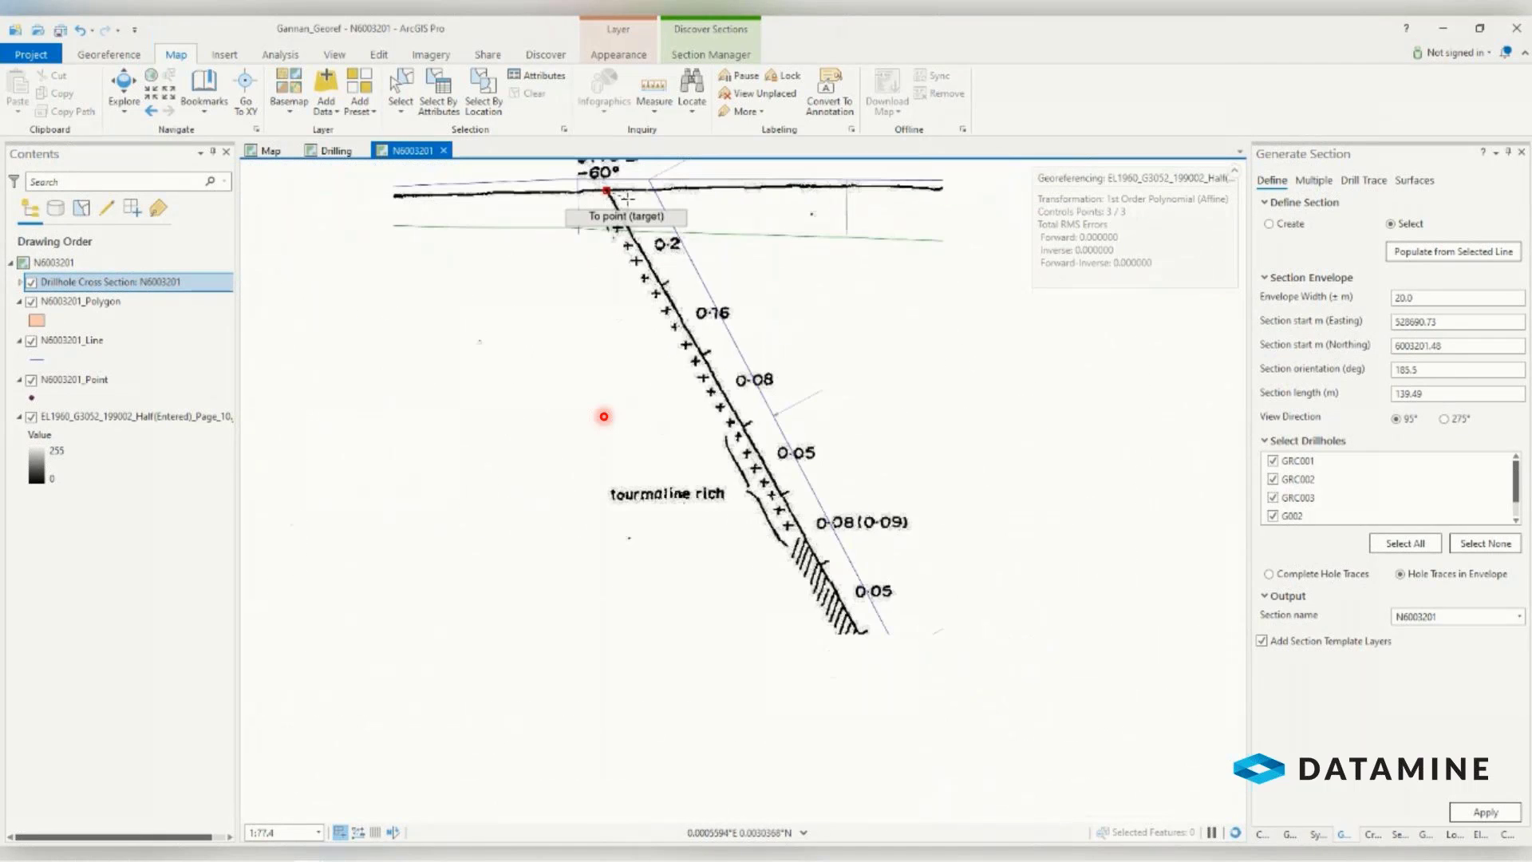
{"action": "scroll", "coordinate": [678, 395], "scroll_direction": "down", "scroll_amount": 3}
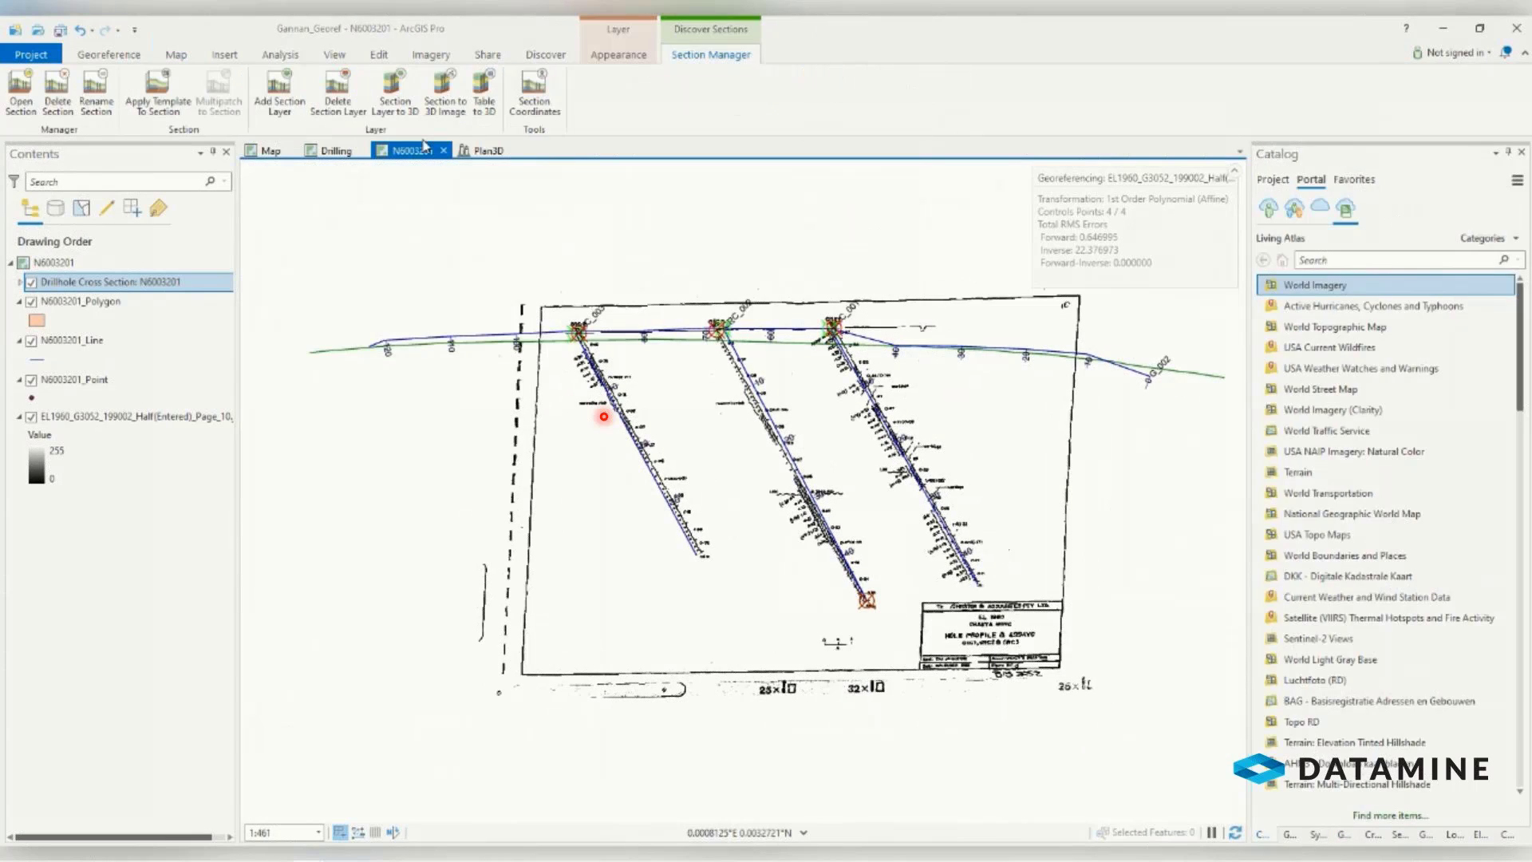
- Export section N6003201 as the 3D image N6003201_Image at 600 DPI into the Plan3D scene and view it there
{"action": "left_click", "coordinate": [444, 96]}
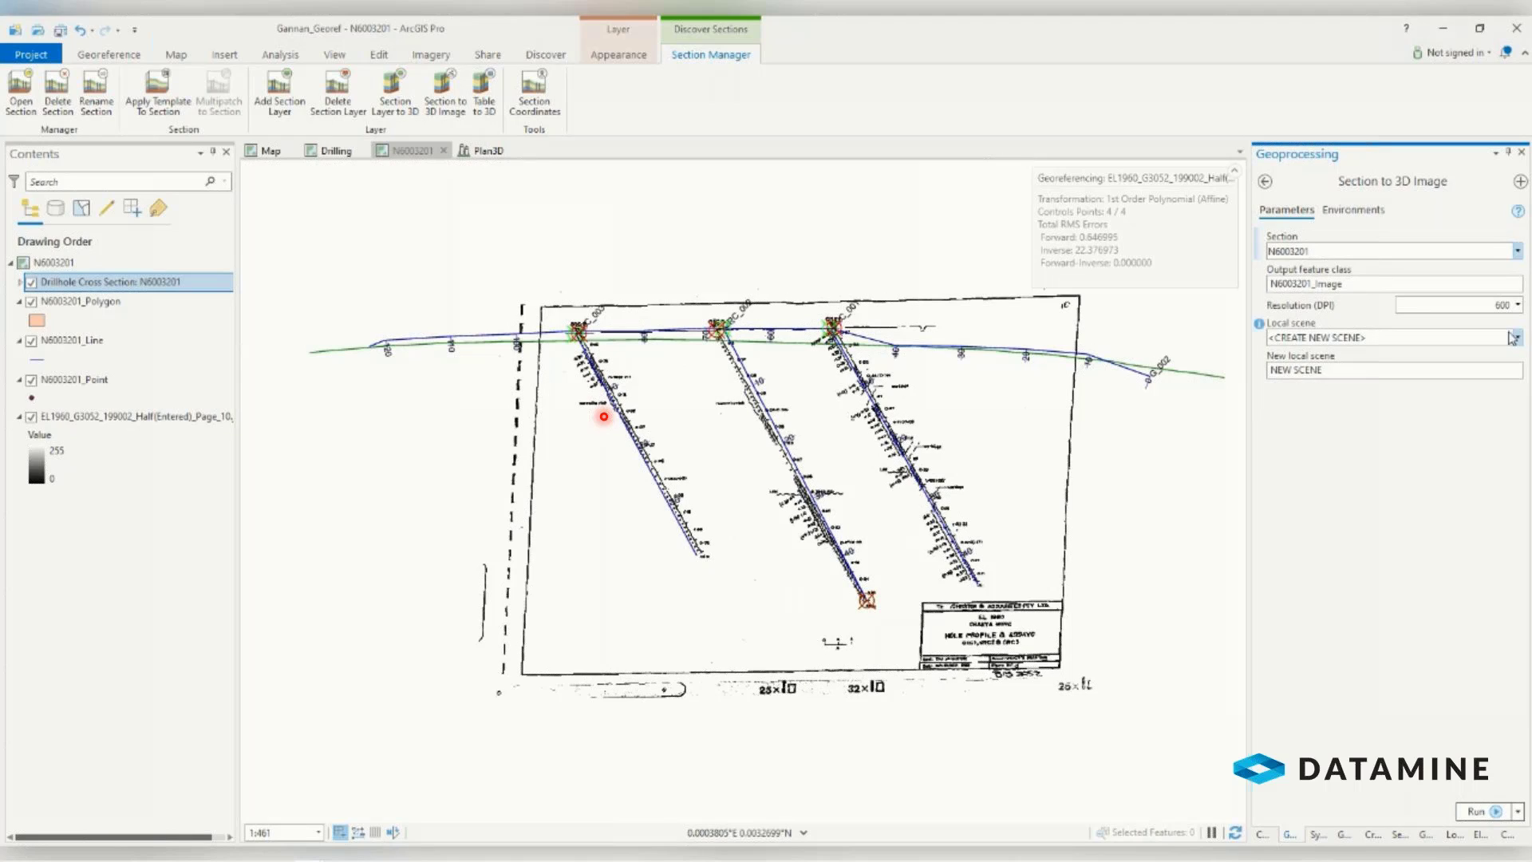
{"action": "left_click", "coordinate": [1517, 337]}
{"action": "left_click", "coordinate": [1331, 374]}
{"action": "left_click", "coordinate": [1488, 810]}
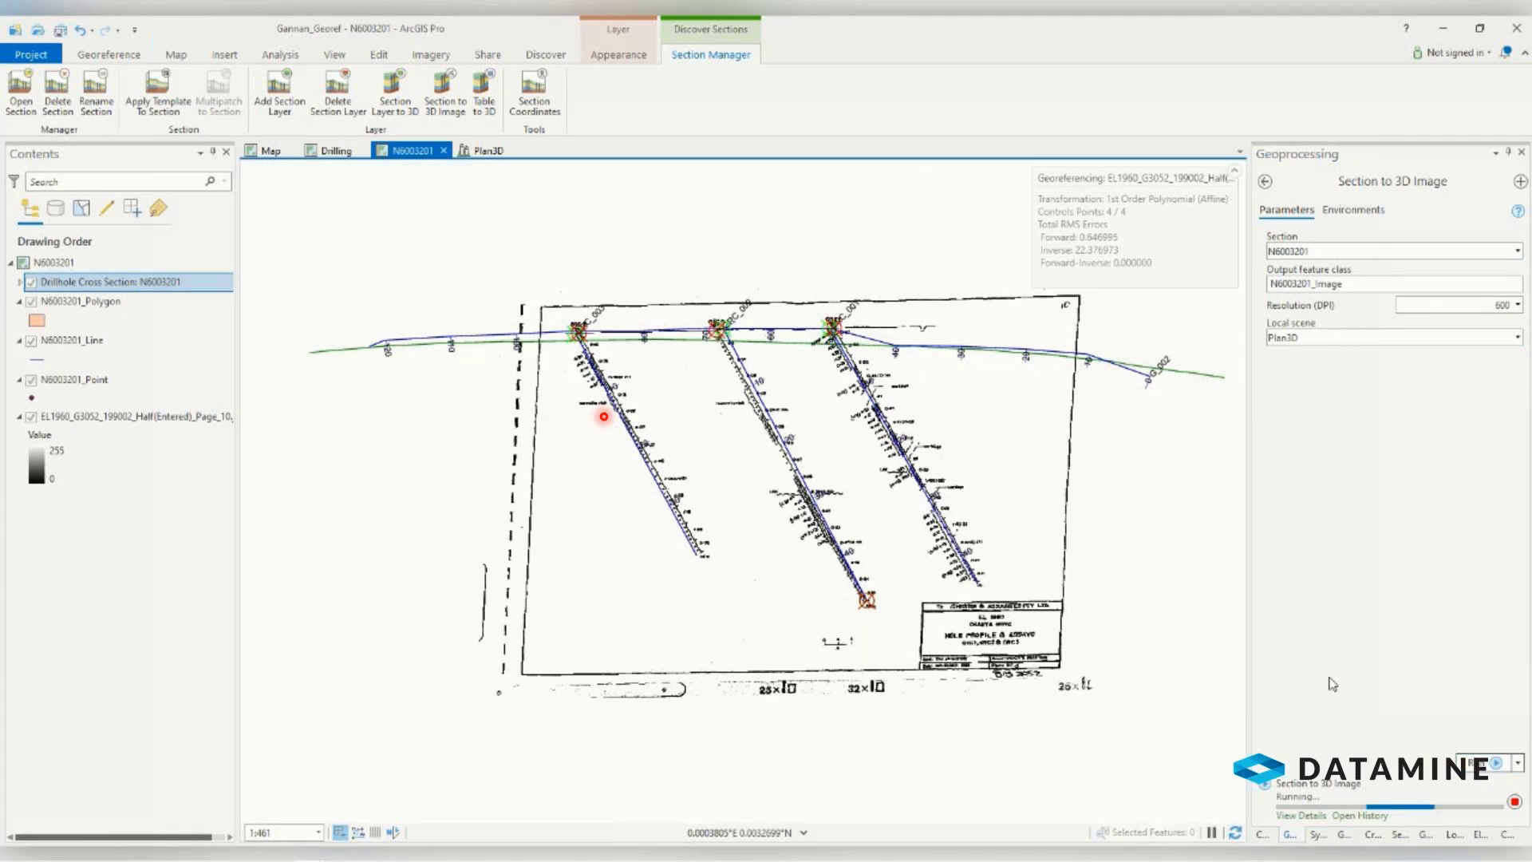
{"action": "left_click", "coordinate": [470, 153]}
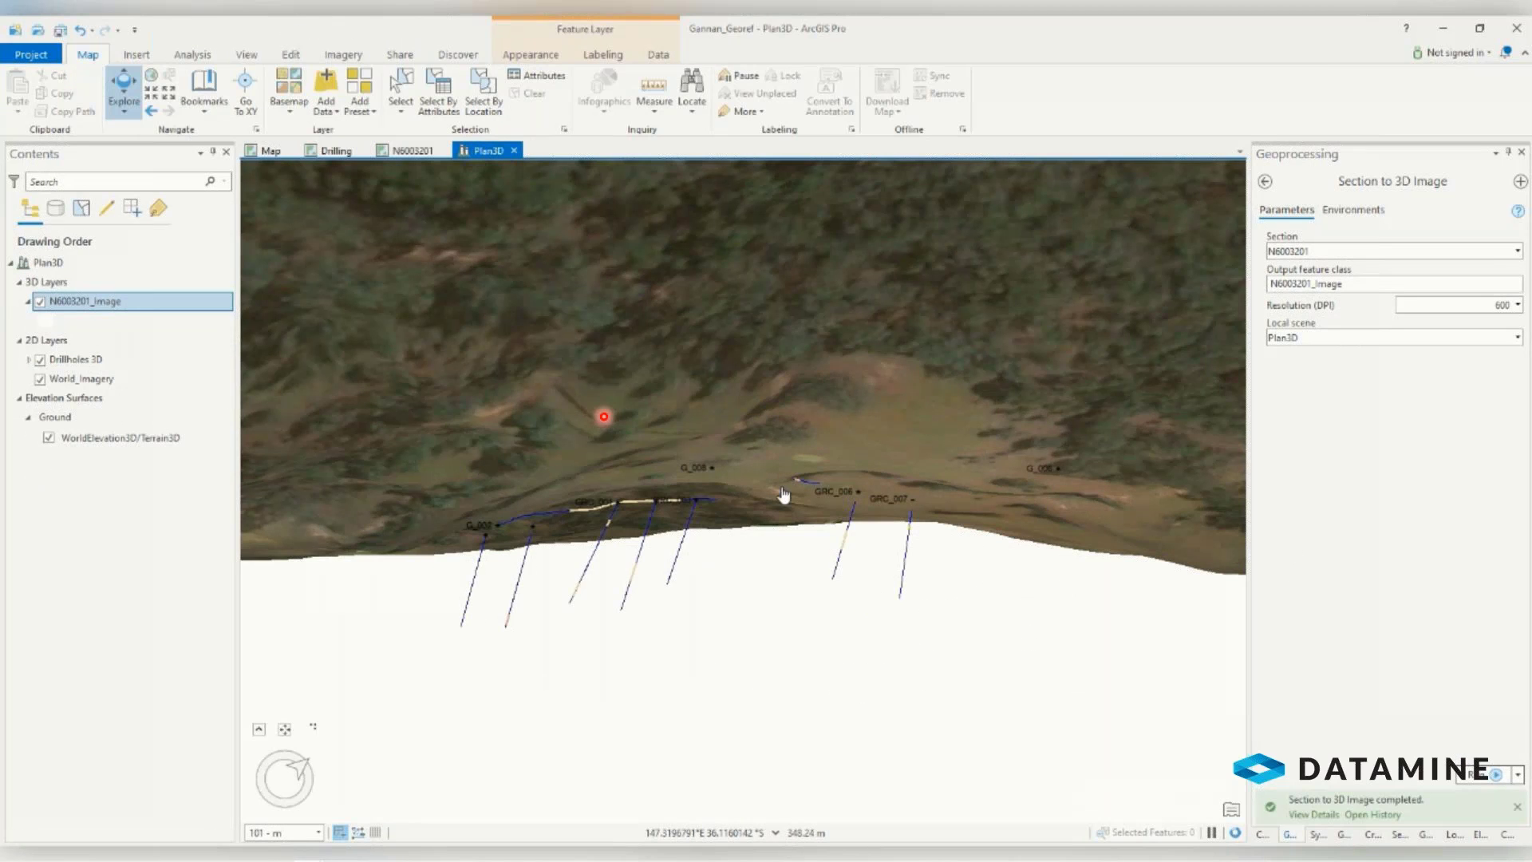
{"action": "scroll", "coordinate": [771, 477], "scroll_direction": "down", "scroll_amount": 2}
{"action": "scroll", "coordinate": [770, 477], "scroll_direction": "up", "scroll_amount": 3}
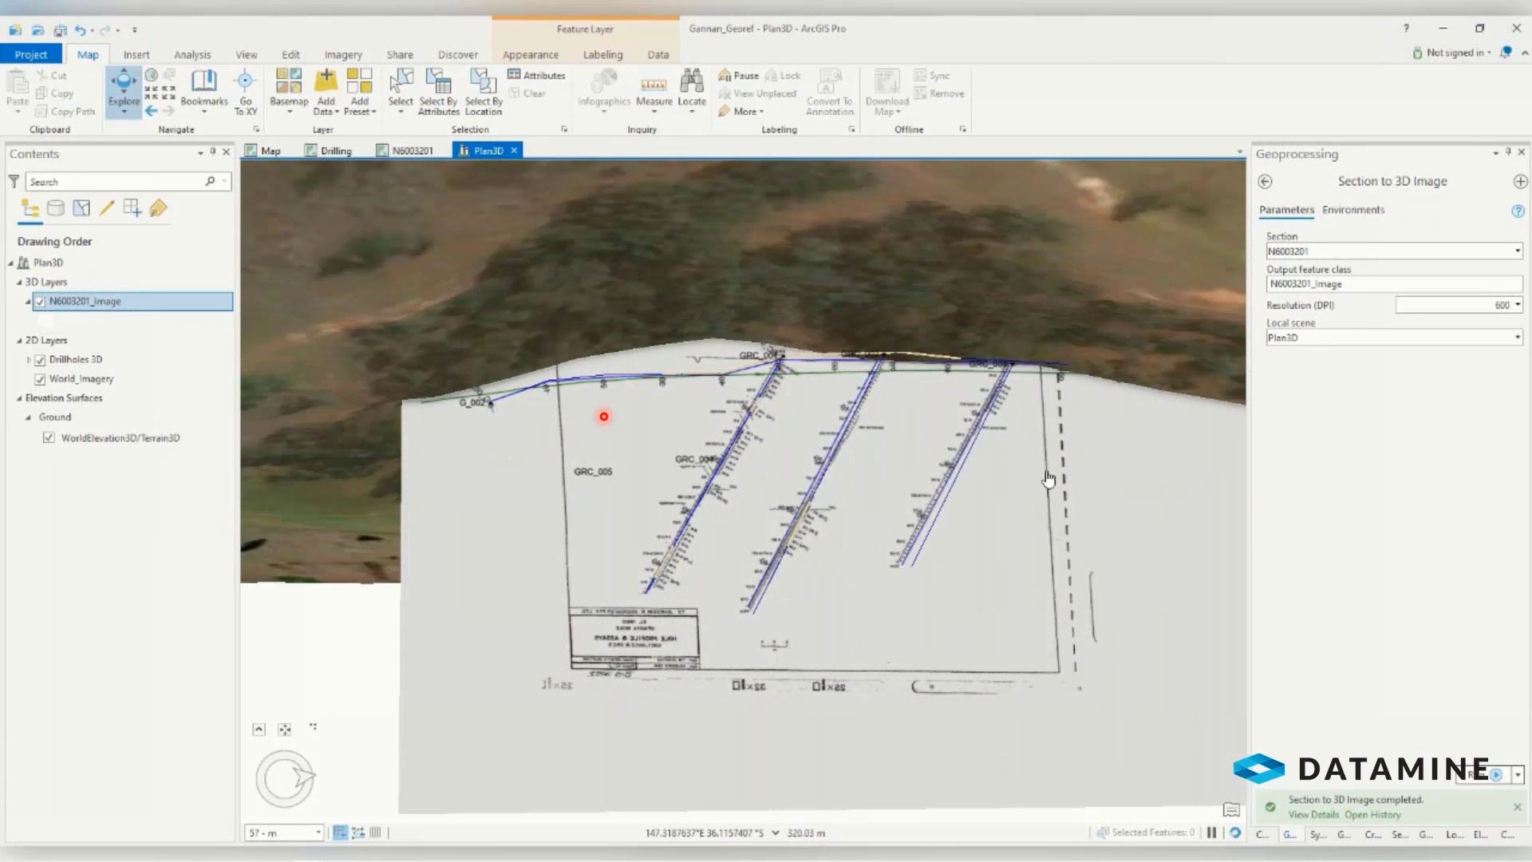
{"action": "scroll", "coordinate": [804, 493], "scroll_direction": "up", "scroll_amount": 1}
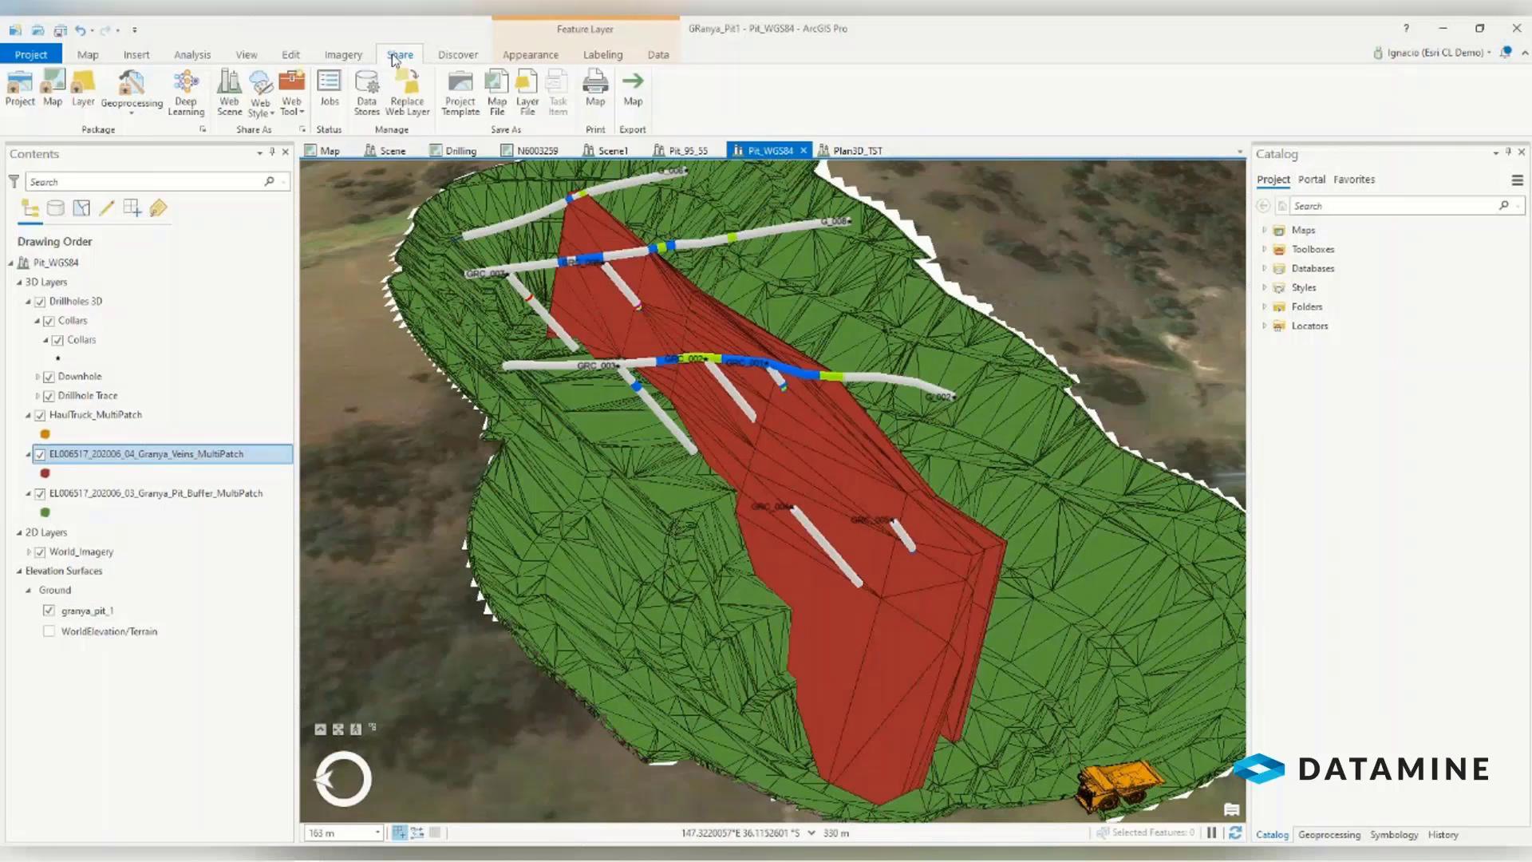
- Set up sharing of the Pit_WGS84 scene as a web scene with the summary Grannya_Pit and the tag Pit
{"action": "left_click", "coordinate": [229, 92]}
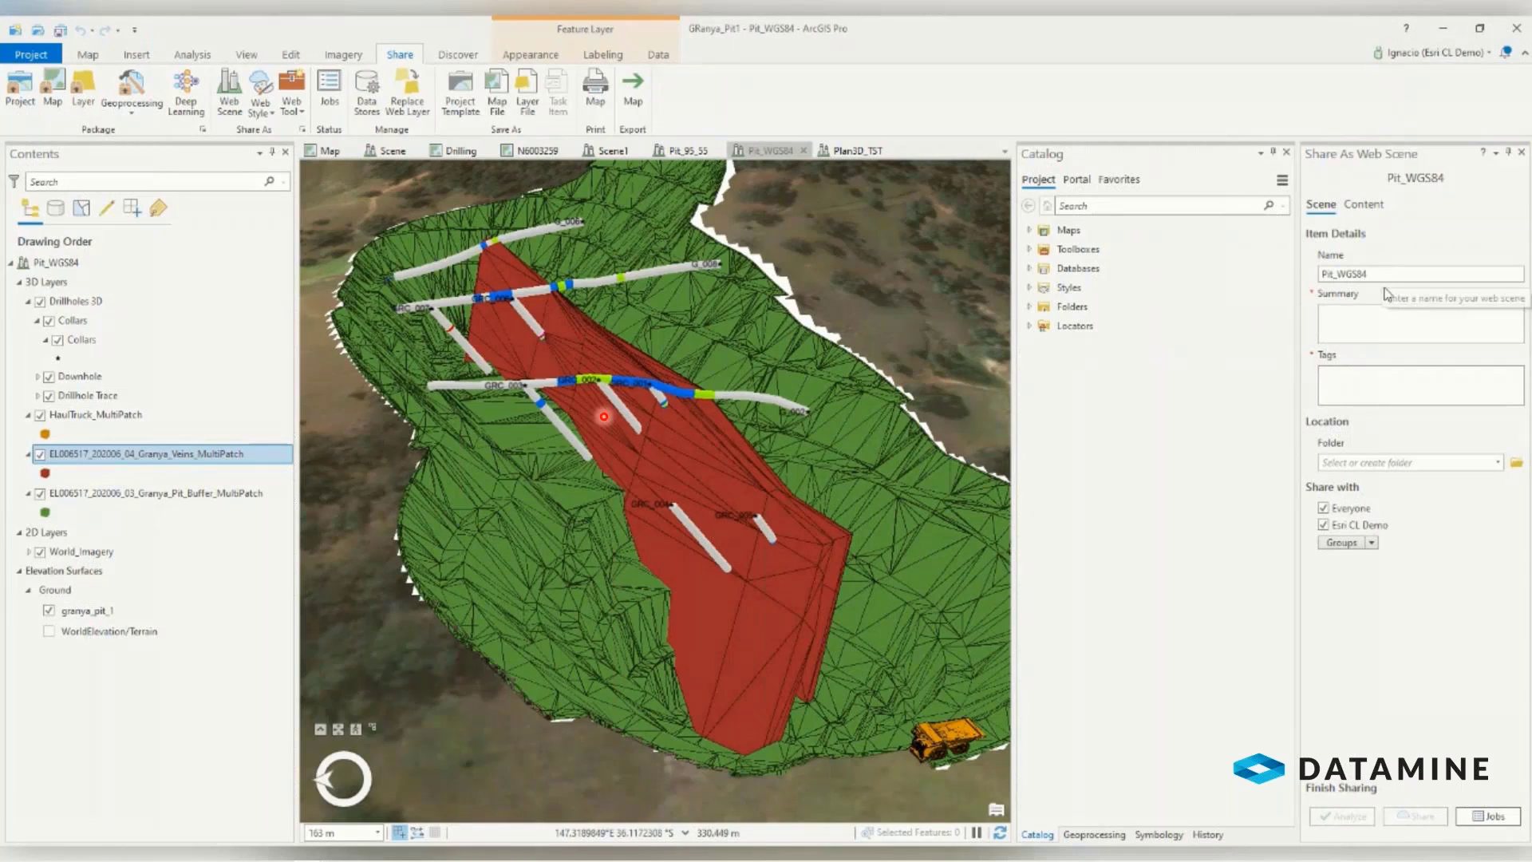
{"action": "left_click", "coordinate": [1420, 319]}
{"action": "type", "text": "Grannya_Pit"}
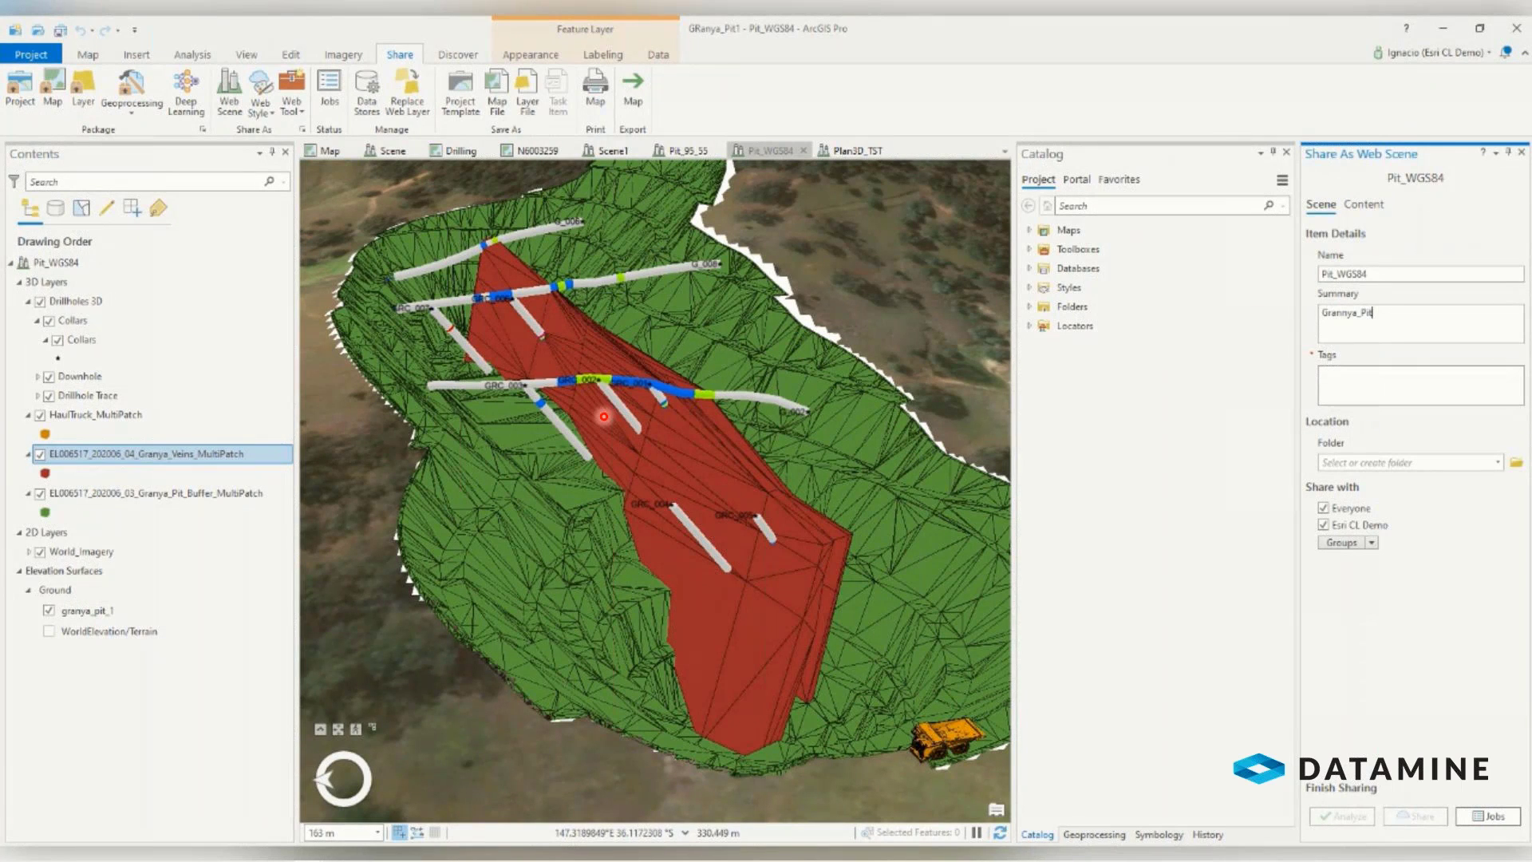
{"action": "key", "text": "Tab"}
{"action": "type", "text": "Pit"}
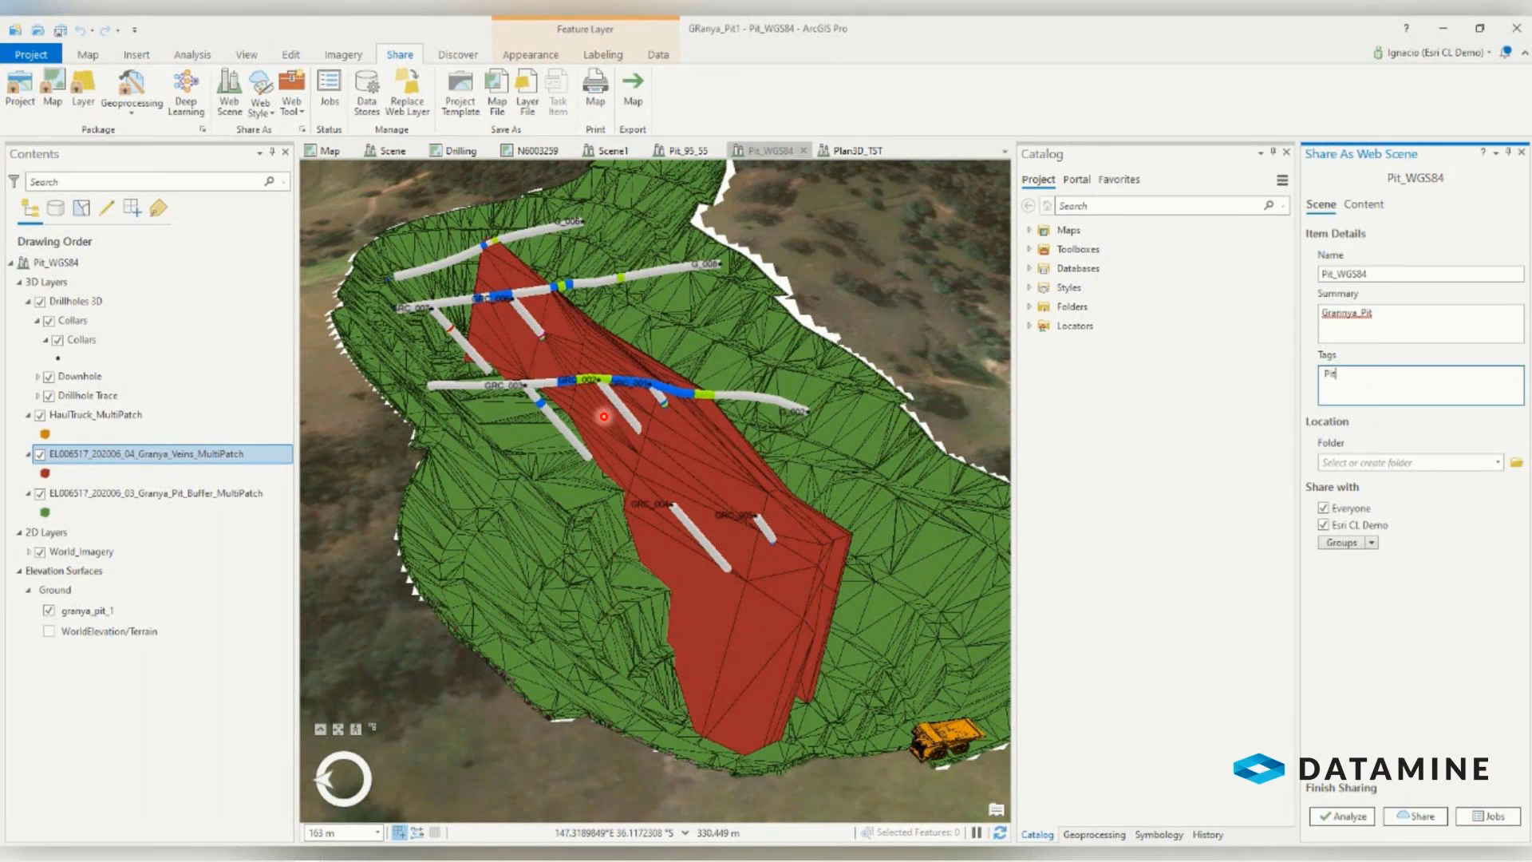
- Choose the Mineria folder for the web scene and toggle its sharing with Everyone
{"action": "left_click", "coordinate": [1401, 462]}
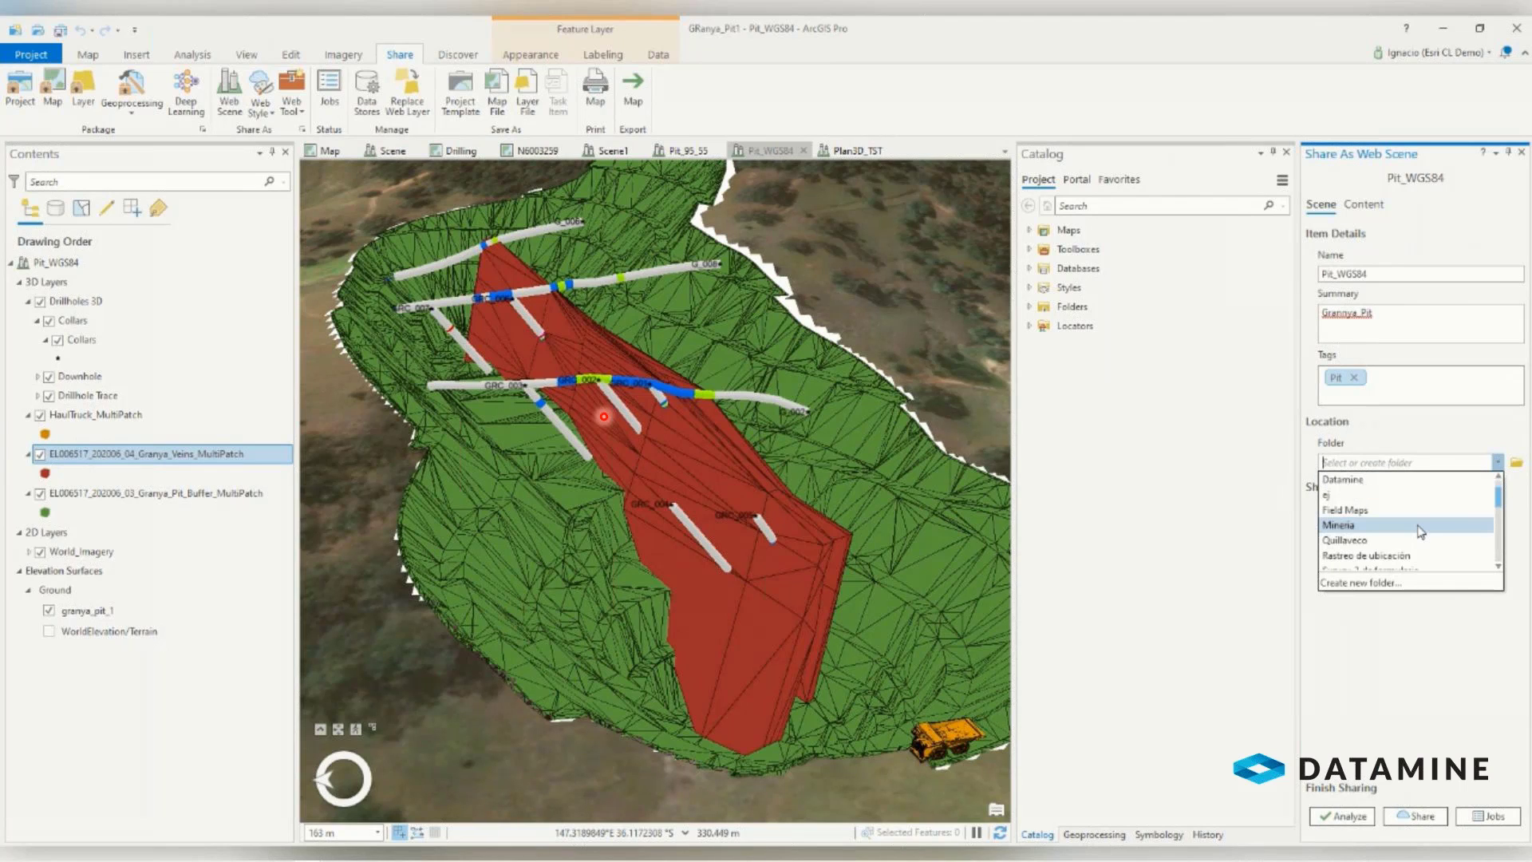
{"action": "left_click", "coordinate": [1346, 525]}
{"action": "left_click", "coordinate": [1324, 509]}
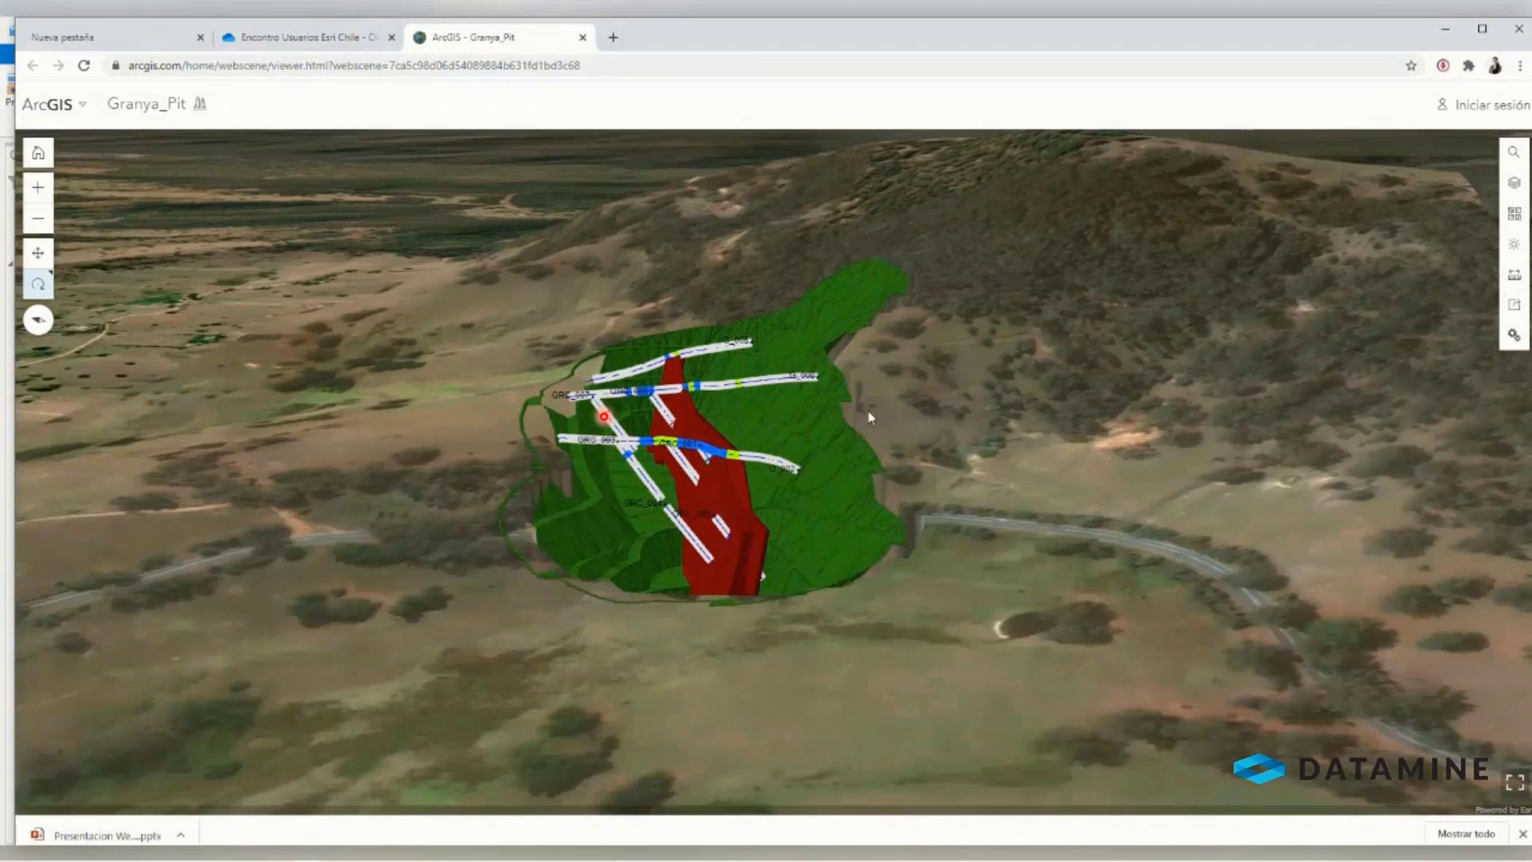
- In the browser's Granya_Pit web scene, orbit the pit and turn the EL006517_202006_04 and EL006517_202006_03 layers off and back on
{"action": "scroll", "coordinate": [870, 417], "scroll_direction": "up", "scroll_amount": 3}
{"action": "left_click_drag", "start_coordinate": [848, 475], "coordinate": [1002, 492]}
{"action": "scroll", "coordinate": [1002, 492], "scroll_direction": "down", "scroll_amount": 3}
{"action": "left_click", "coordinate": [1513, 183]}
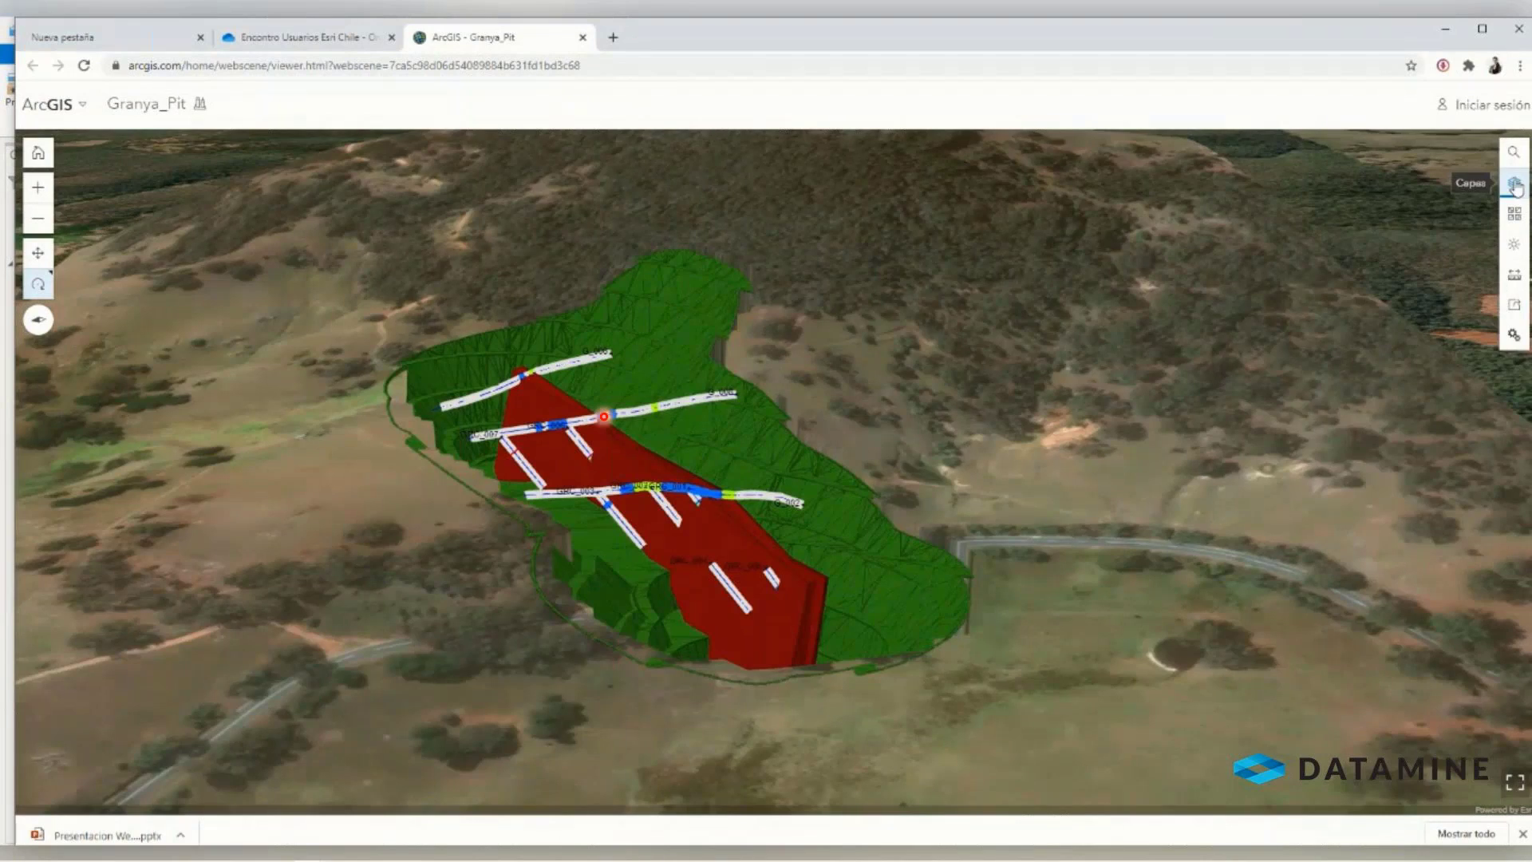
{"action": "left_click", "coordinate": [1275, 281]}
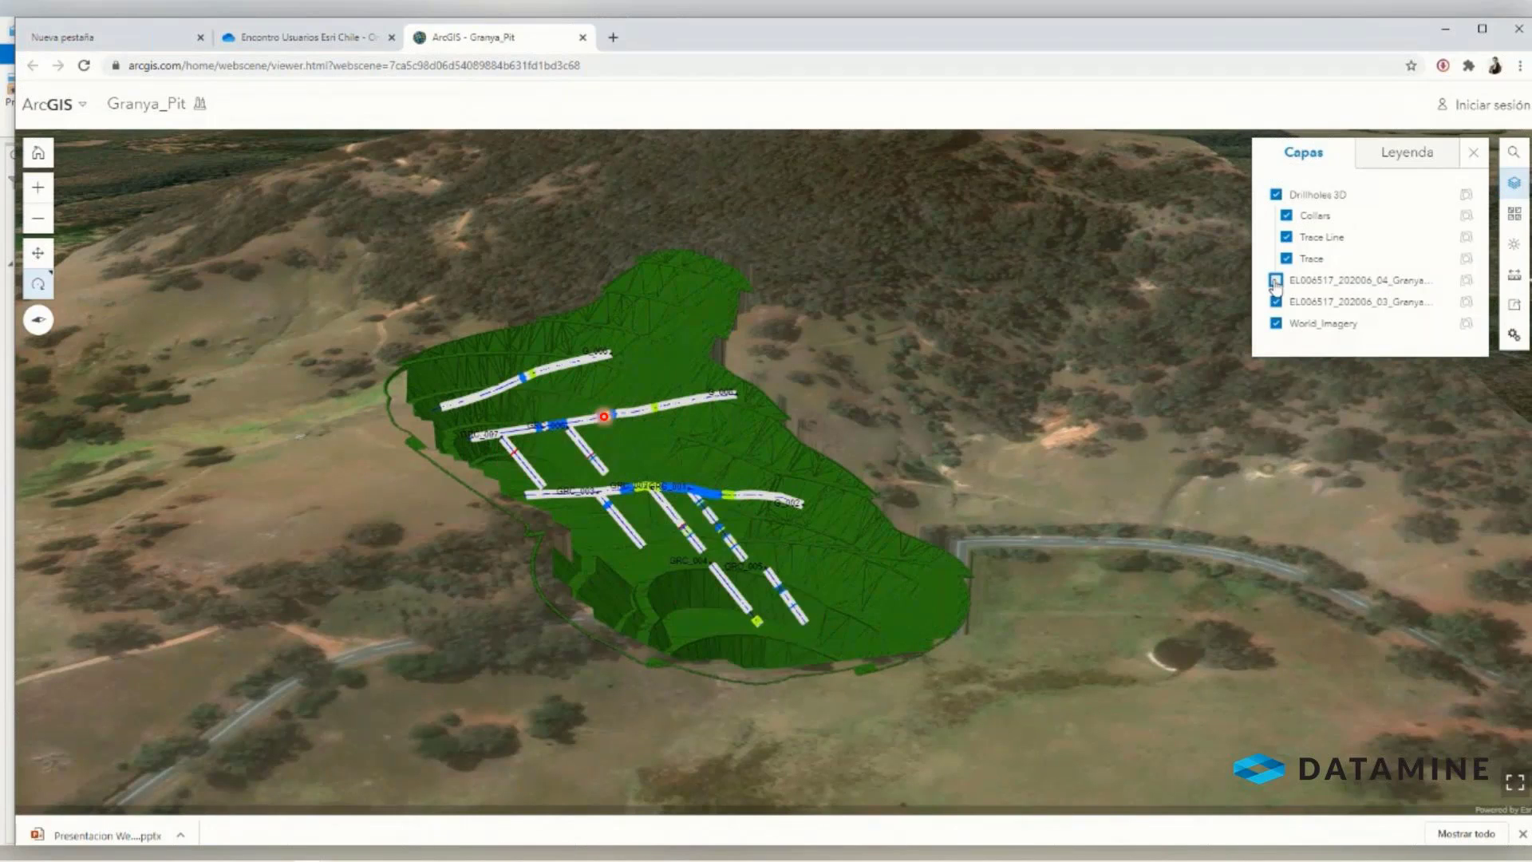
{"action": "left_click", "coordinate": [1275, 281]}
{"action": "left_click", "coordinate": [1276, 302]}
{"action": "left_click", "coordinate": [1275, 302]}
- Start a new area measurement and outline the near edge of the green pit as far as the road end
{"action": "left_click", "coordinate": [1514, 276]}
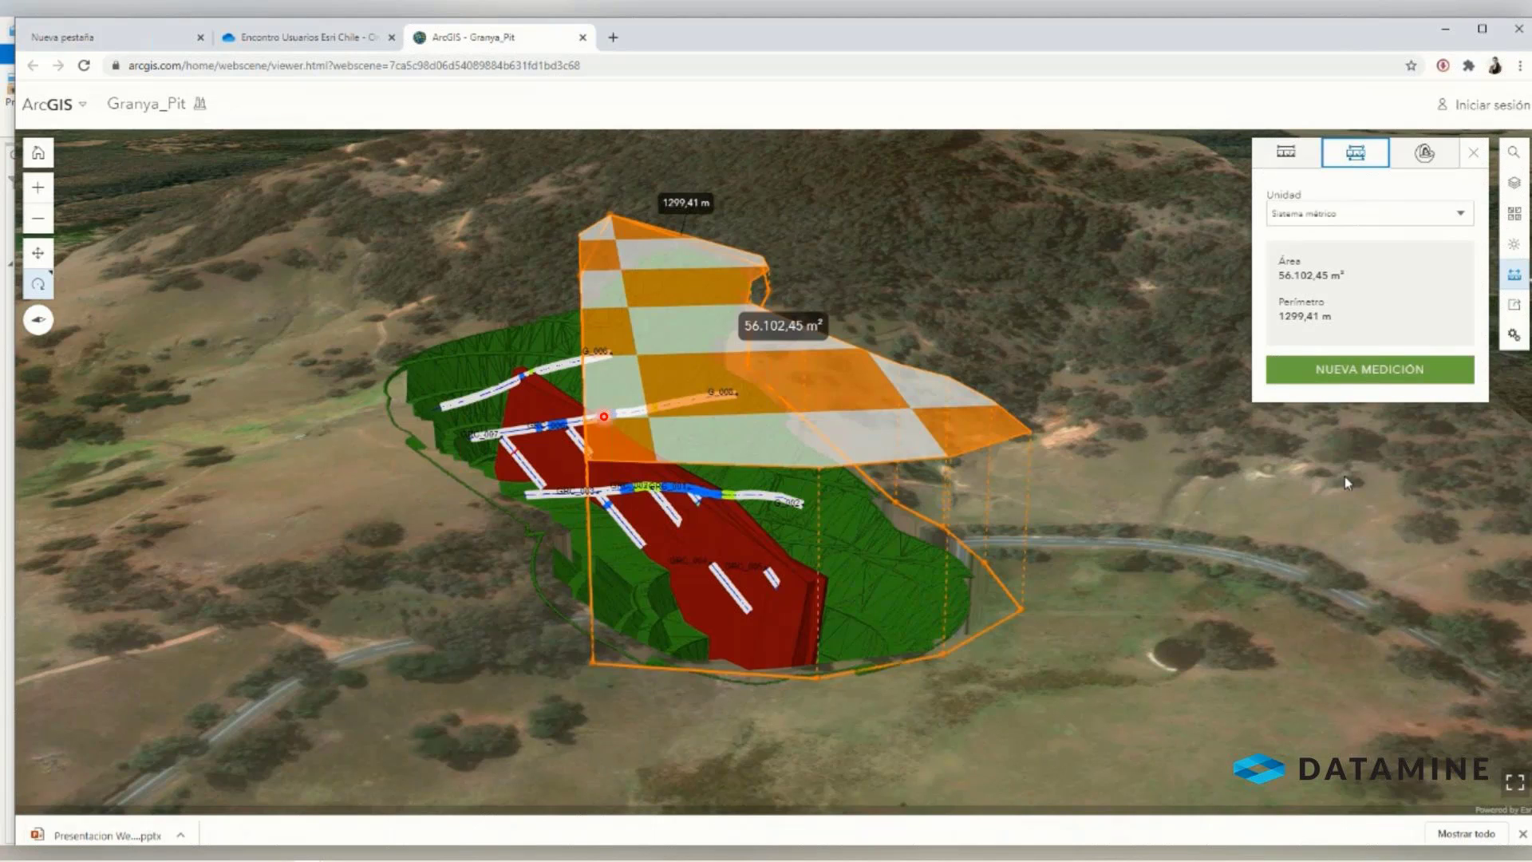
{"action": "left_click", "coordinate": [1369, 369]}
{"action": "left_click", "coordinate": [678, 681]}
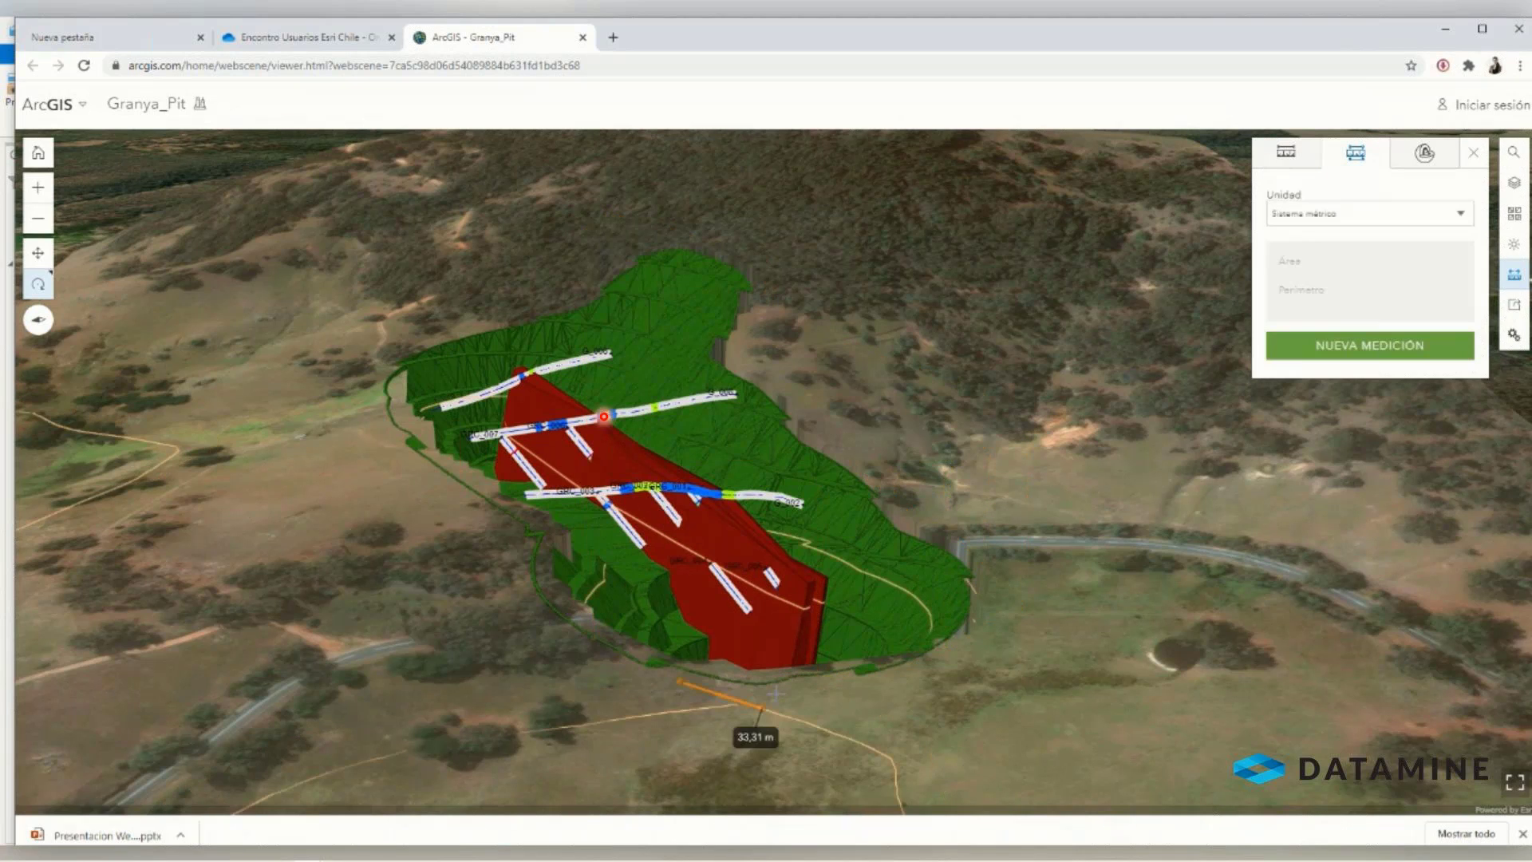
{"action": "left_click", "coordinate": [990, 684]}
{"action": "left_click", "coordinate": [1037, 604]}
{"action": "scroll", "coordinate": [1037, 604], "scroll_direction": "up", "scroll_amount": 3}
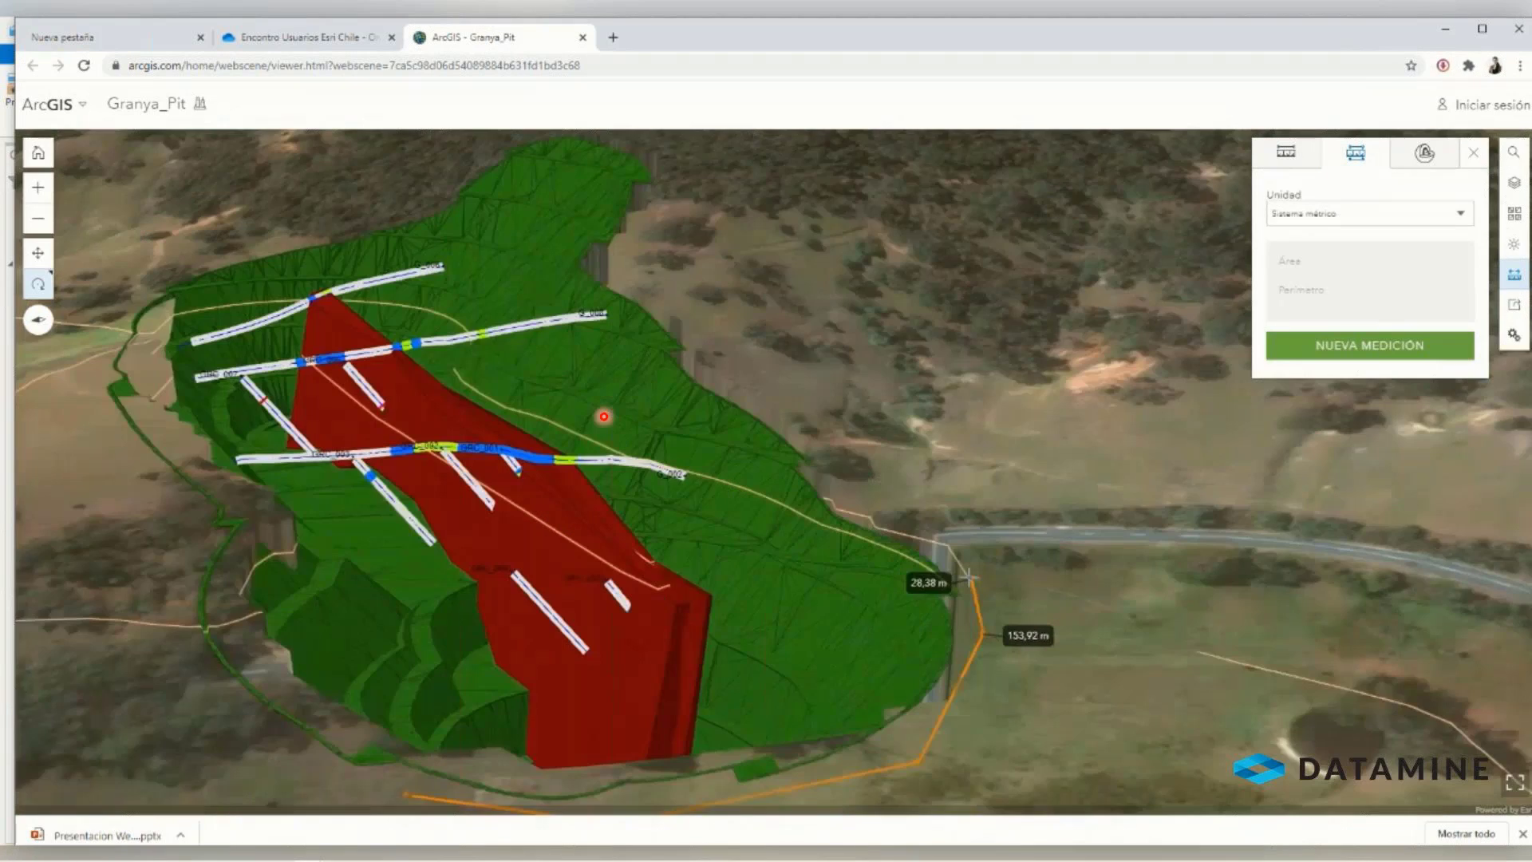
- Continue the area outline from the road end along the pit's long side and around its far tip
{"action": "left_click", "coordinate": [950, 546]}
{"action": "left_click", "coordinate": [877, 507]}
{"action": "left_click", "coordinate": [805, 438]}
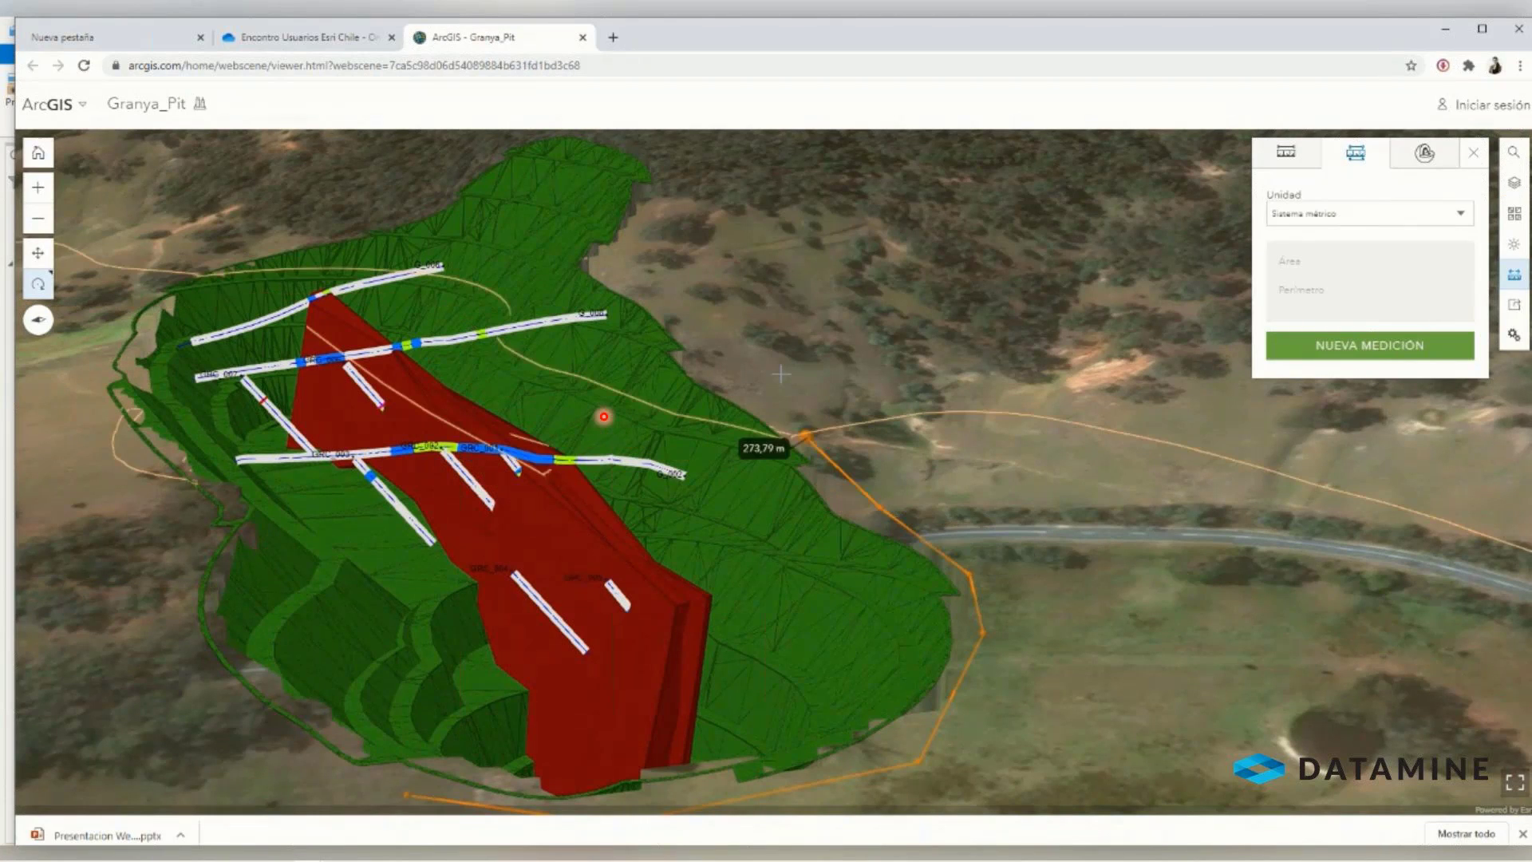
{"action": "left_click", "coordinate": [662, 301]}
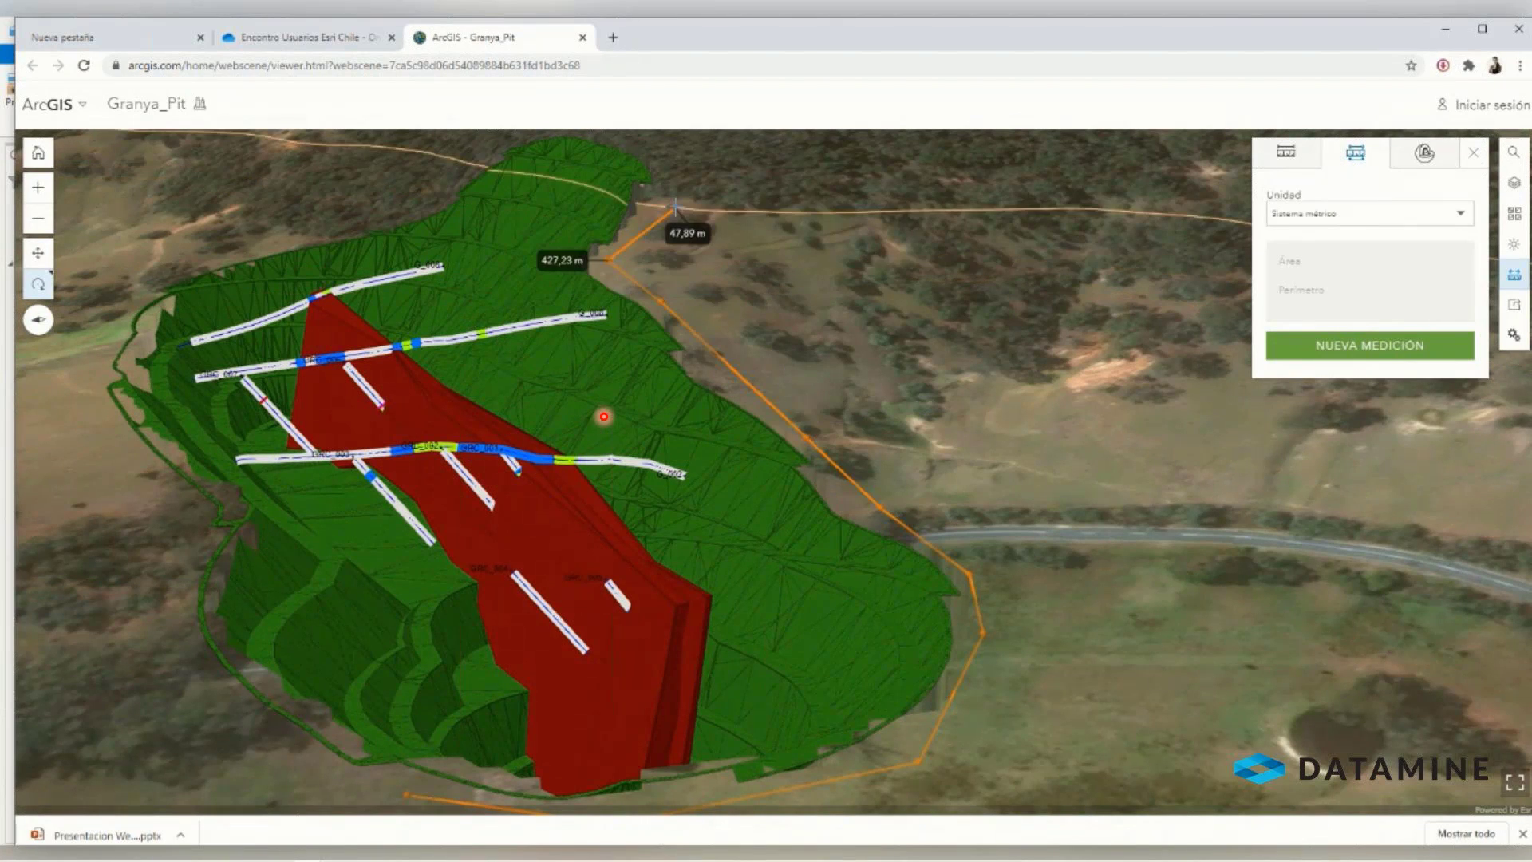
{"action": "scroll", "coordinate": [603, 416], "scroll_direction": "down", "scroll_amount": 5}
{"action": "left_click", "coordinate": [580, 241]}
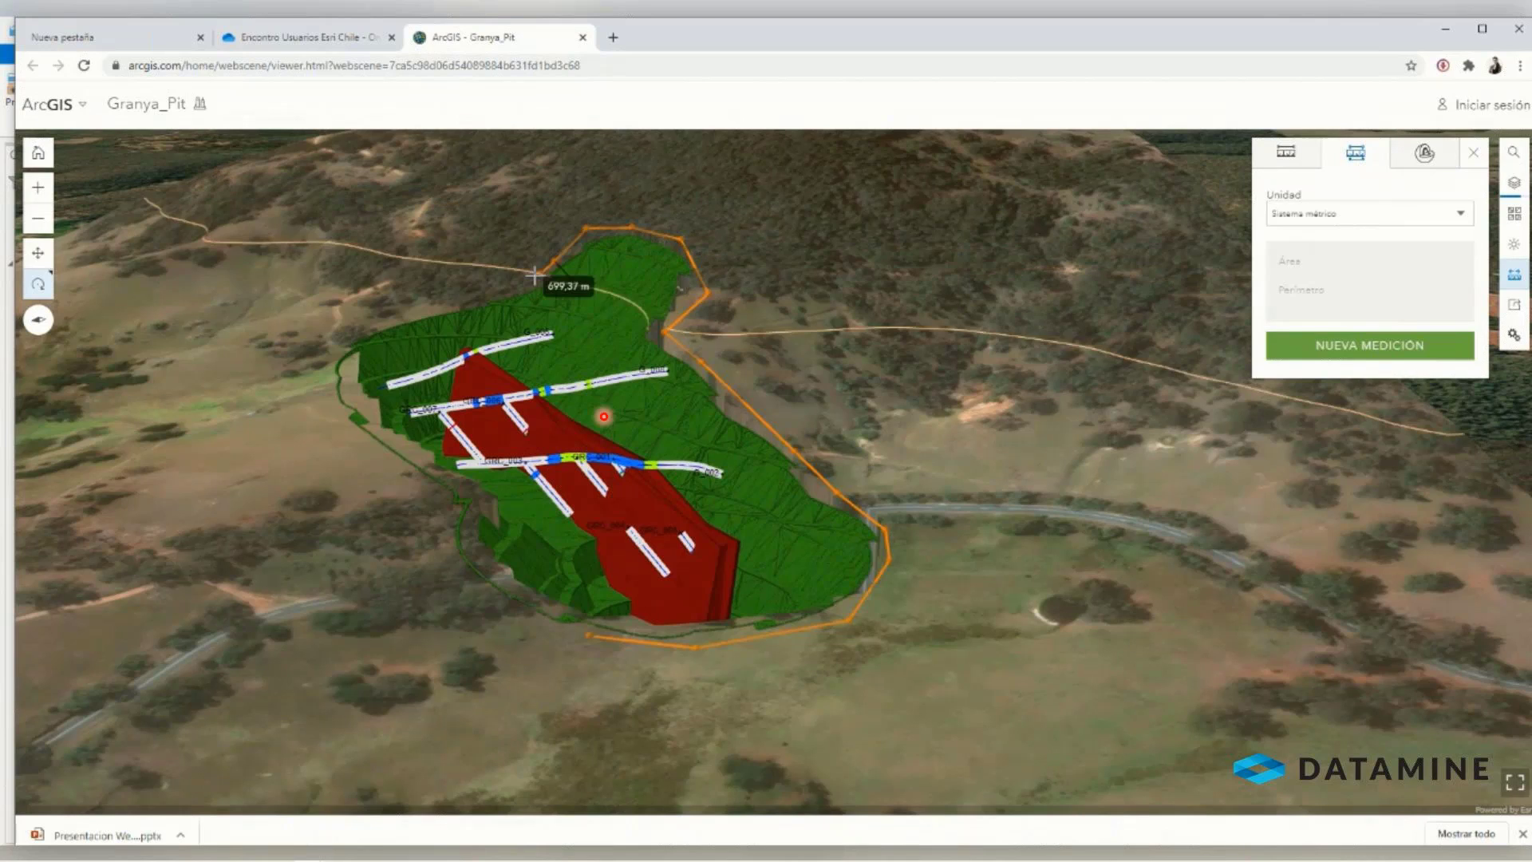
- Trace the pit's remaining side back toward the starting edge and finish the area measurement
{"action": "left_click", "coordinate": [534, 275]}
{"action": "left_click", "coordinate": [359, 327]}
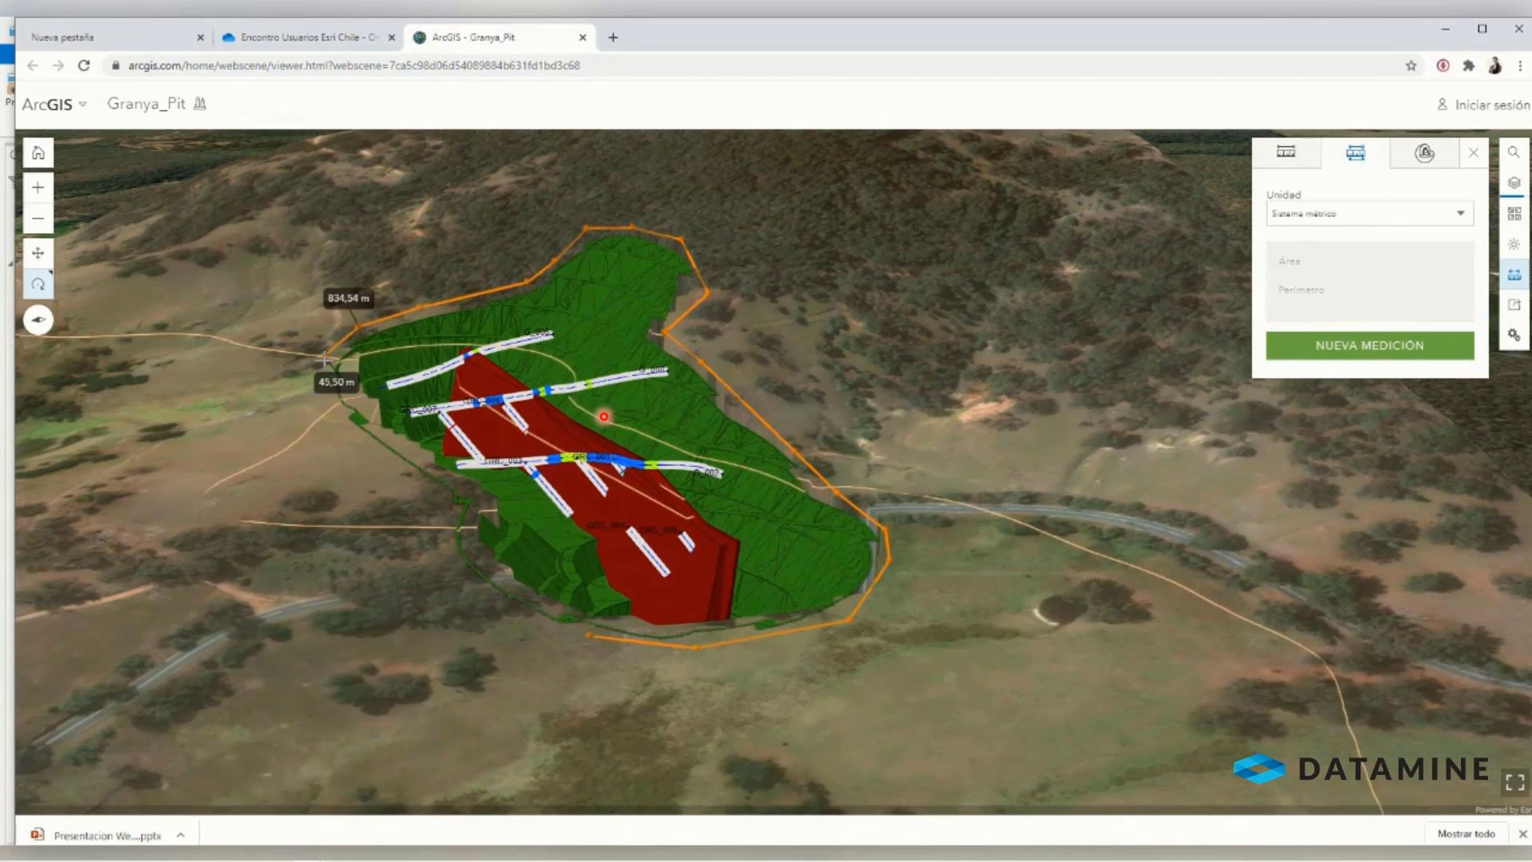
{"action": "left_click", "coordinate": [326, 364]}
{"action": "left_click", "coordinate": [346, 433]}
{"action": "left_click", "coordinate": [412, 470]}
{"action": "left_click", "coordinate": [447, 498]}
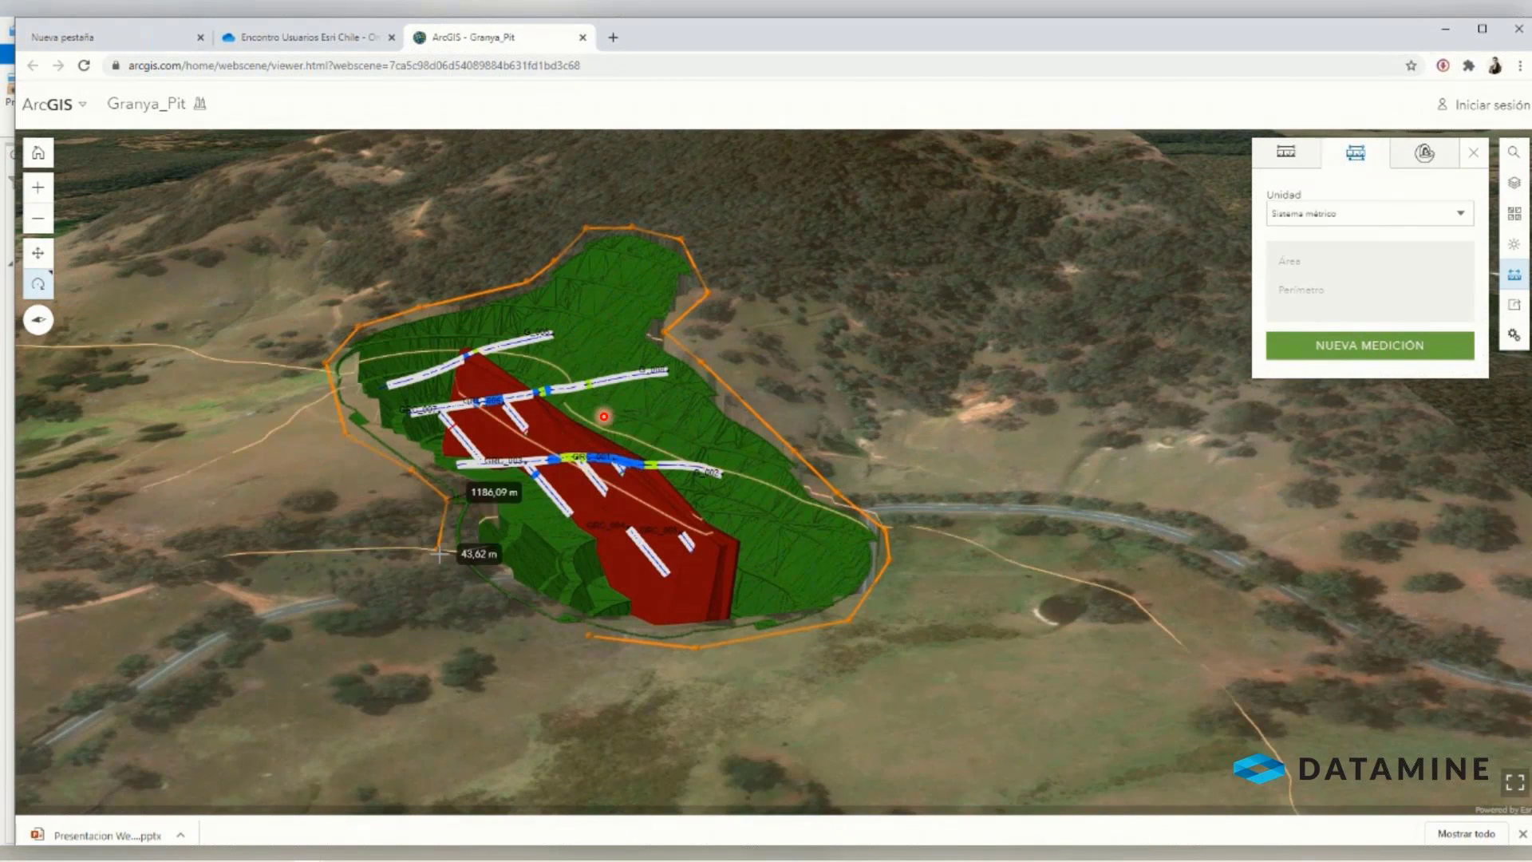
{"action": "double_click", "coordinate": [440, 552]}
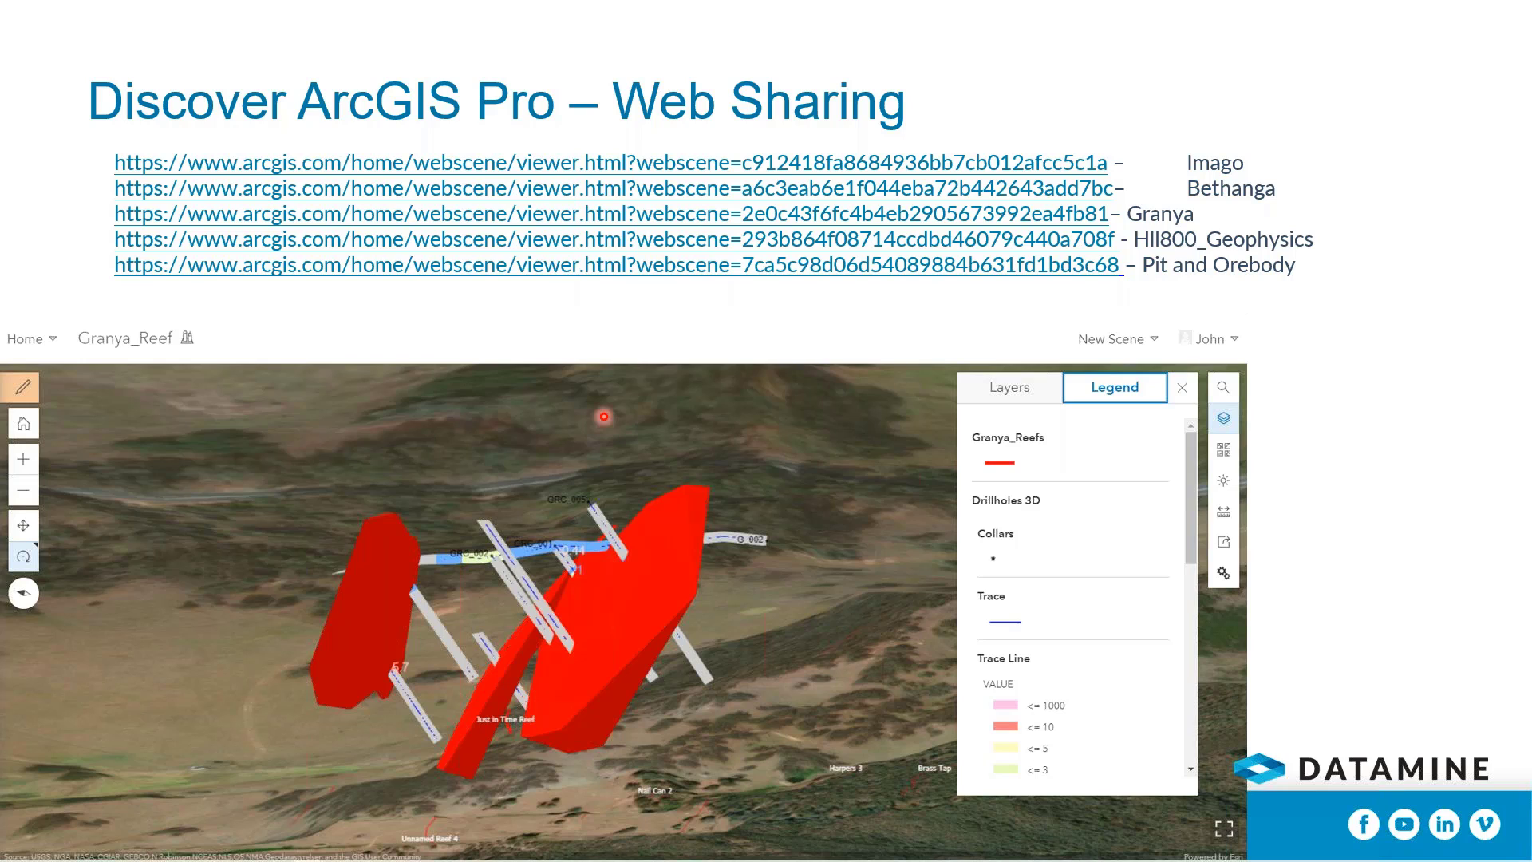
{"action": "key", "text": "Right"}
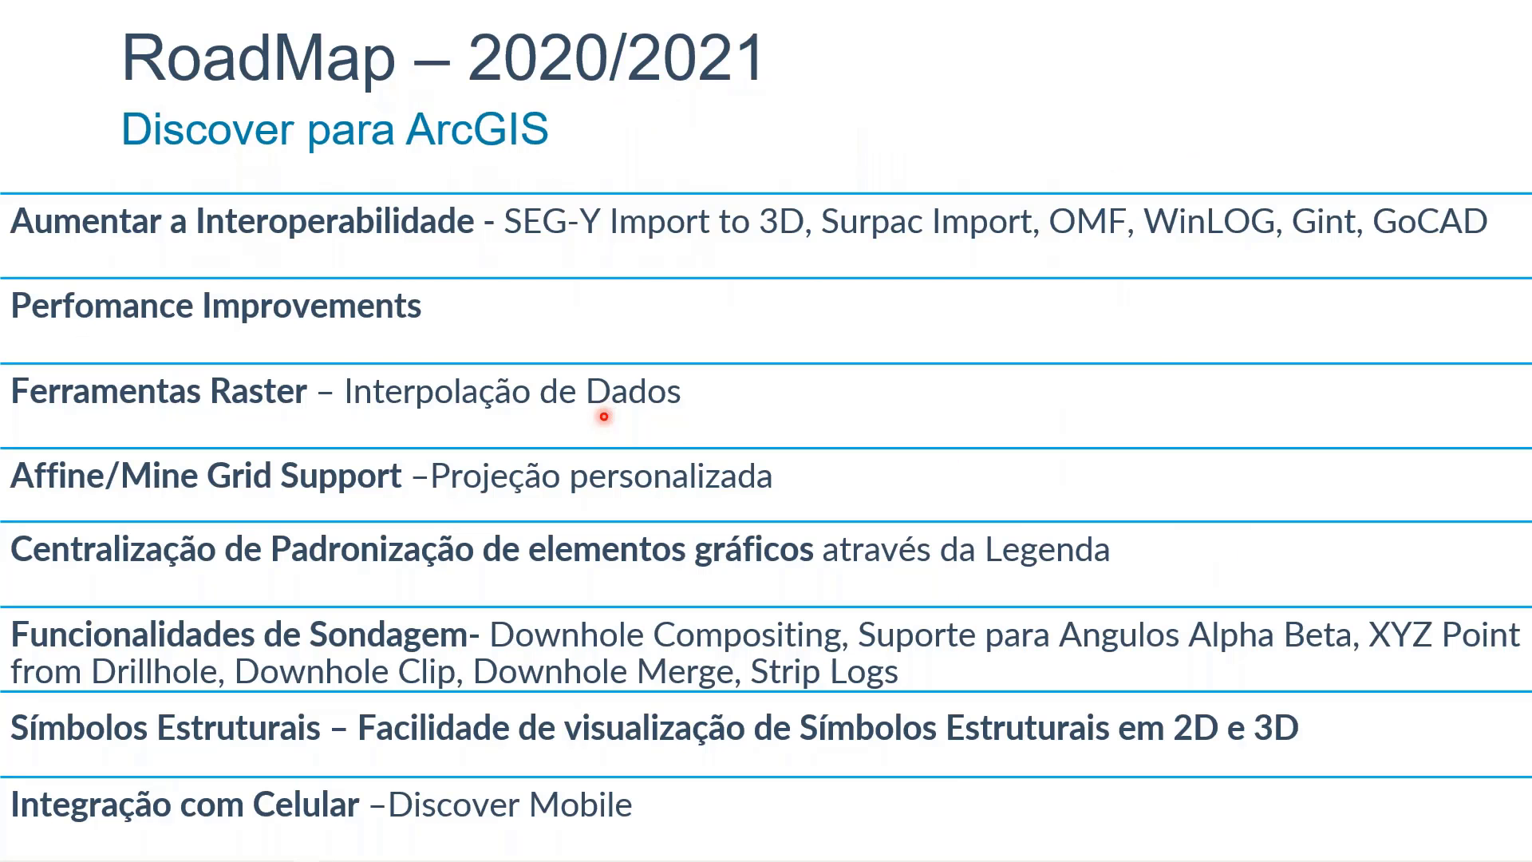